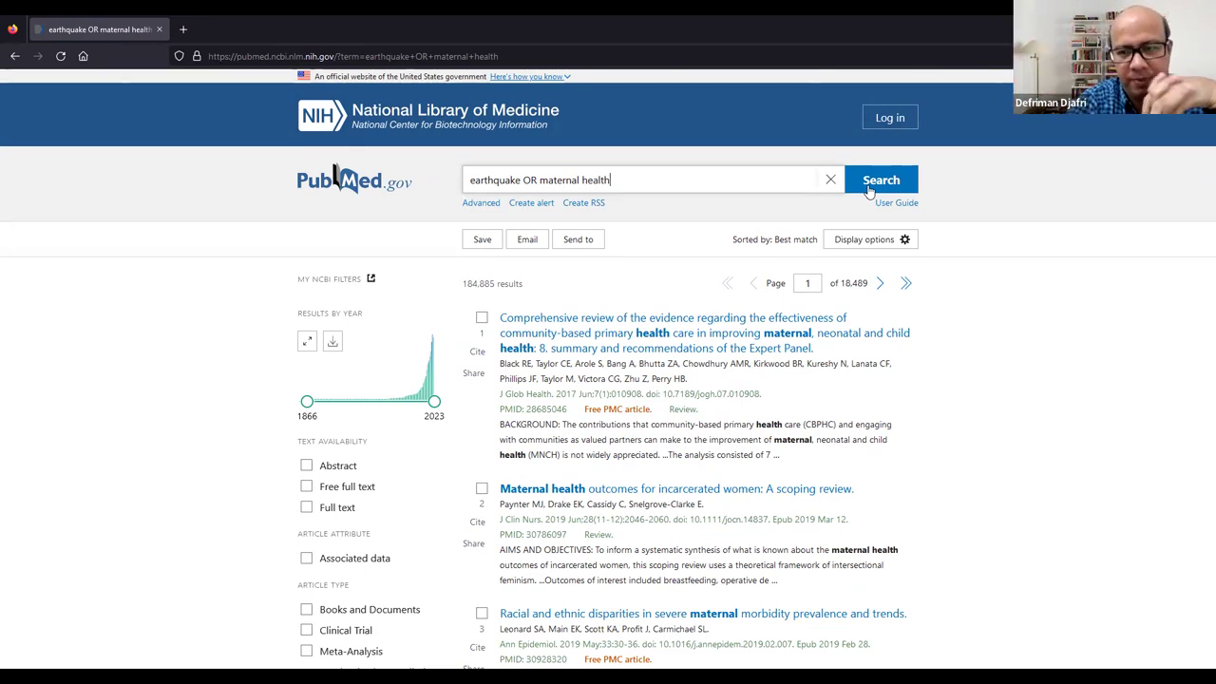
Step: Change the PubMed query to "earthquake AND maternal health AND indonesia", run it, and look over the results
{"action": "left_click", "coordinate": [539, 180]}
{"action": "key", "text": "BackSpace"}
{"action": "key", "text": "BackSpace"}
{"action": "key", "text": "BackSpace"}
{"action": "type", "text": "AND maternal health "}
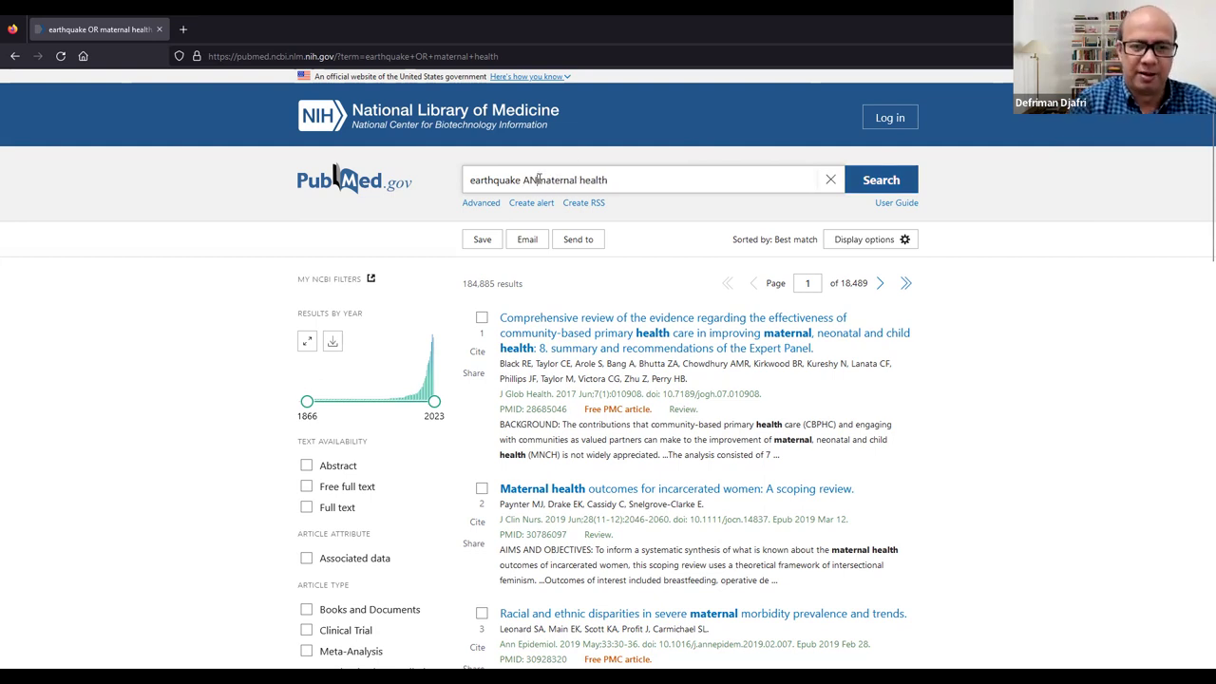
{"action": "type", "text": "AND"}
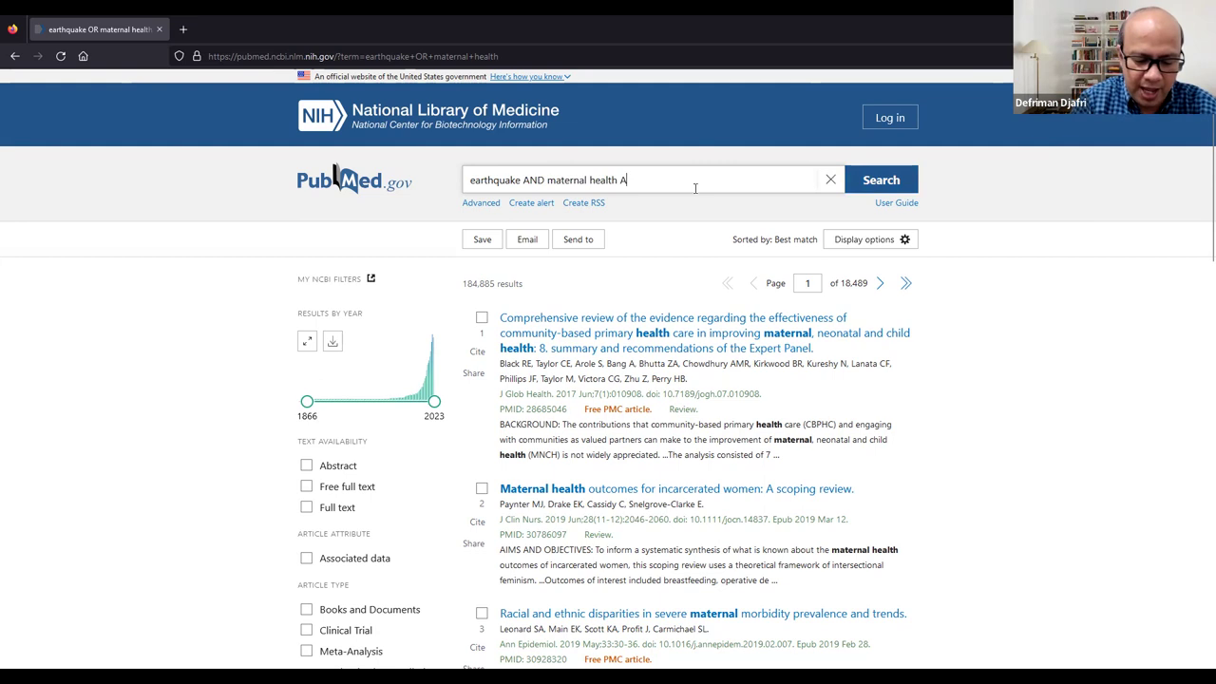
{"action": "type", "text": " indonesi"}
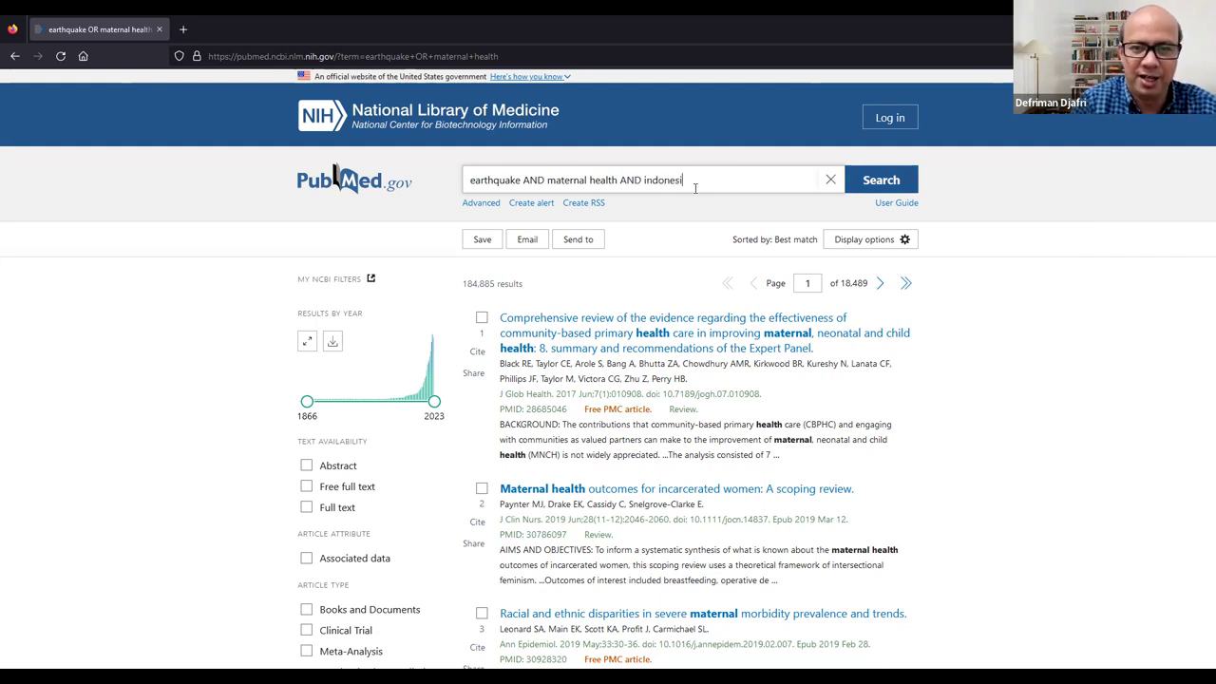
{"action": "type", "text": "a"}
{"action": "key", "text": "Return"}
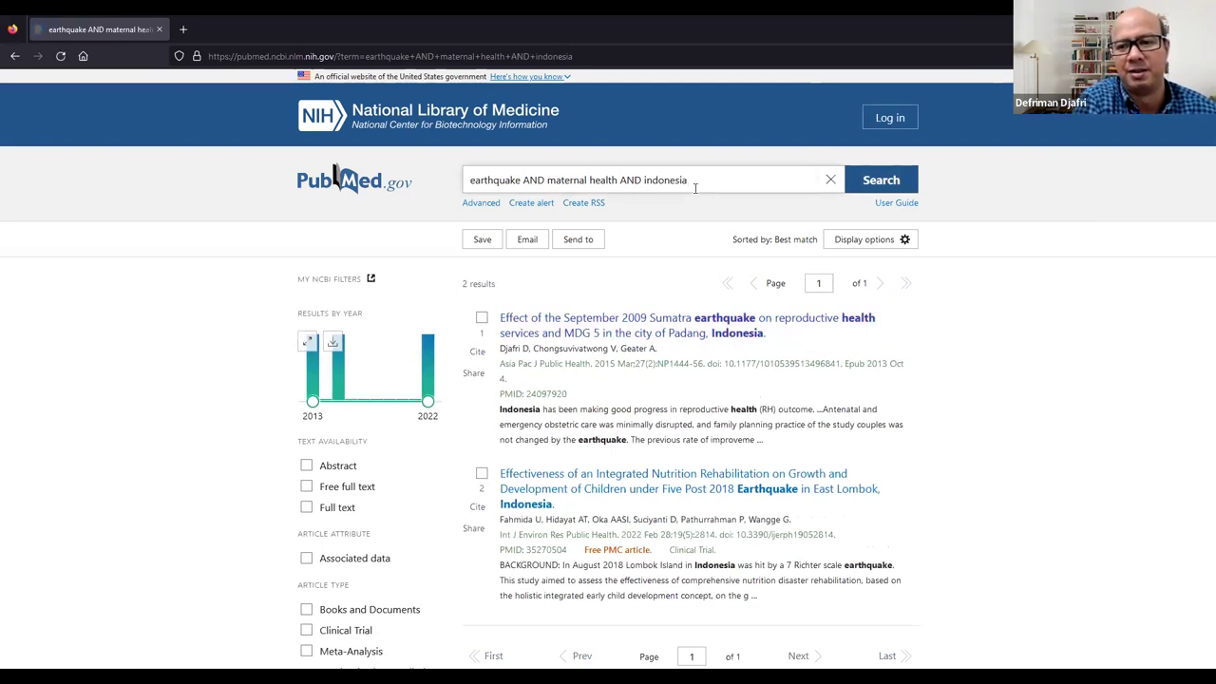
{"action": "scroll", "coordinate": [539, 480], "scroll_direction": "down", "scroll_amount": 3}
{"action": "scroll", "coordinate": [547, 420], "scroll_direction": "up", "scroll_amount": 3}
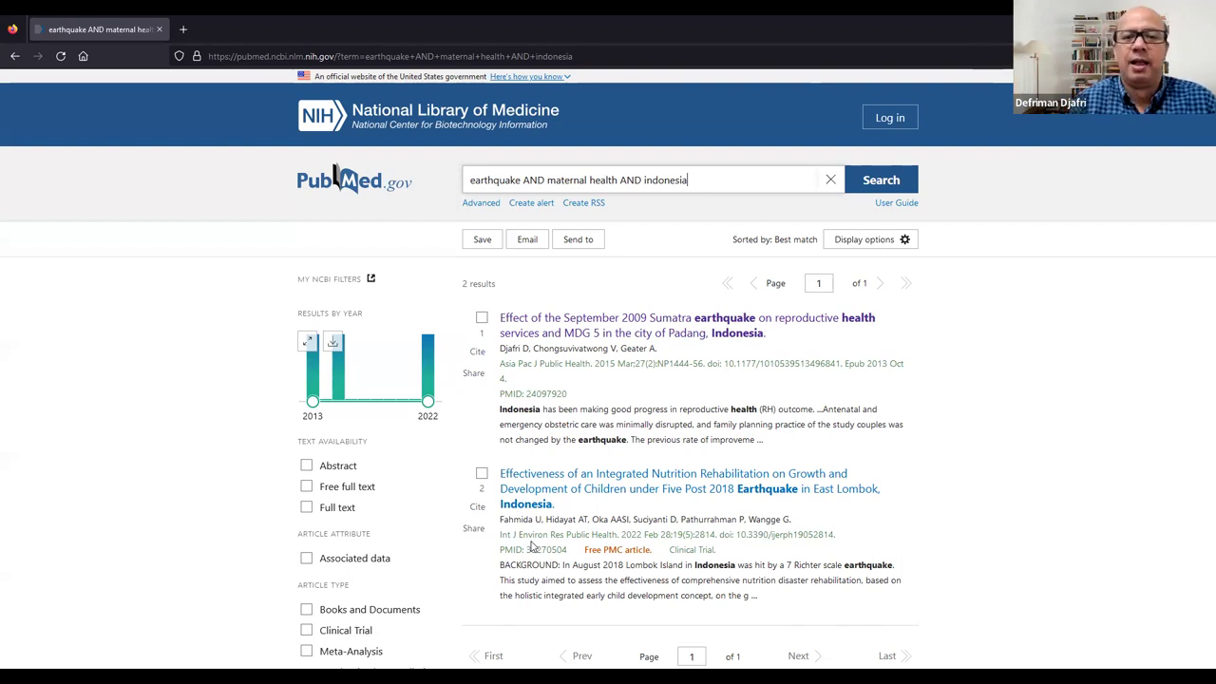
Step: Open the Advanced Search Builder and look through the available search fields, leaving All Fields selected
{"action": "left_click", "coordinate": [487, 207]}
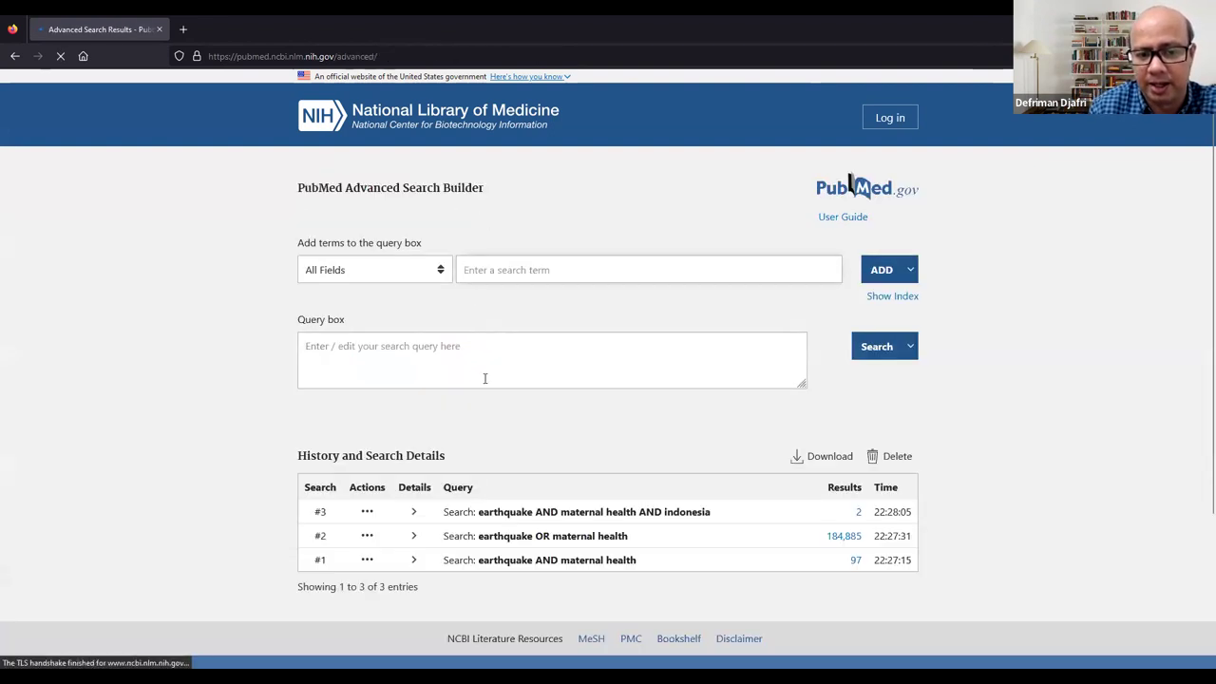
{"action": "scroll", "coordinate": [485, 379], "scroll_direction": "down", "scroll_amount": 2}
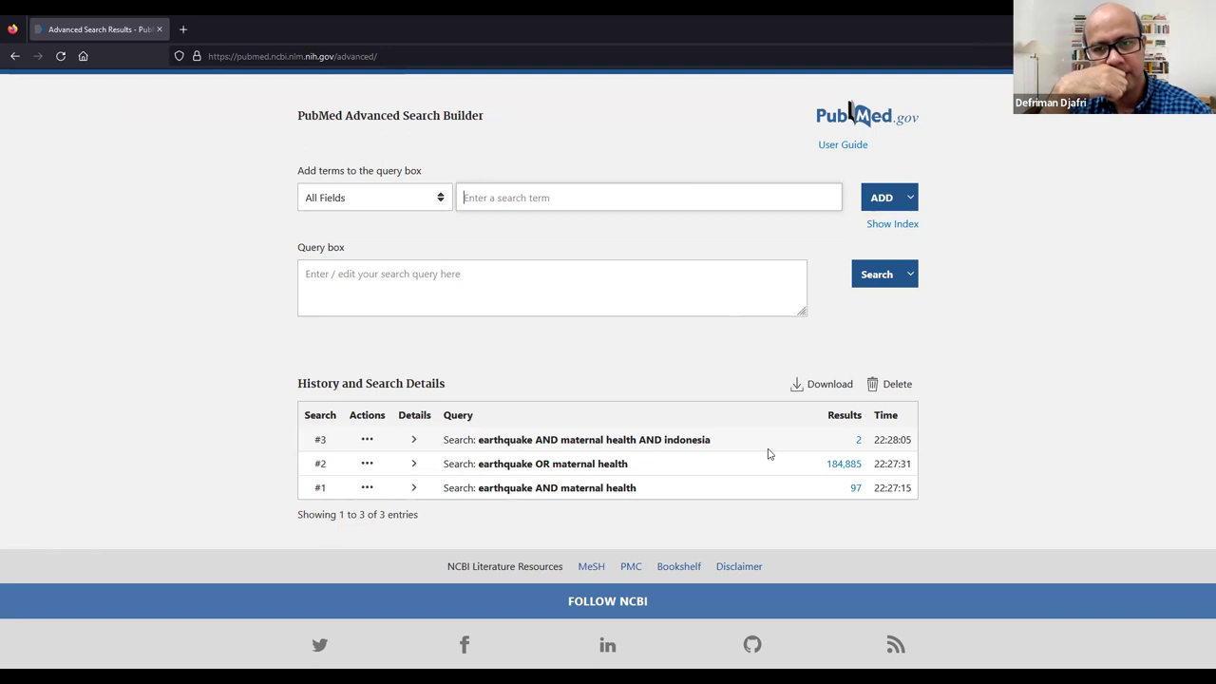
{"action": "left_click", "coordinate": [448, 198]}
{"action": "scroll", "coordinate": [388, 332], "scroll_direction": "down", "scroll_amount": 6}
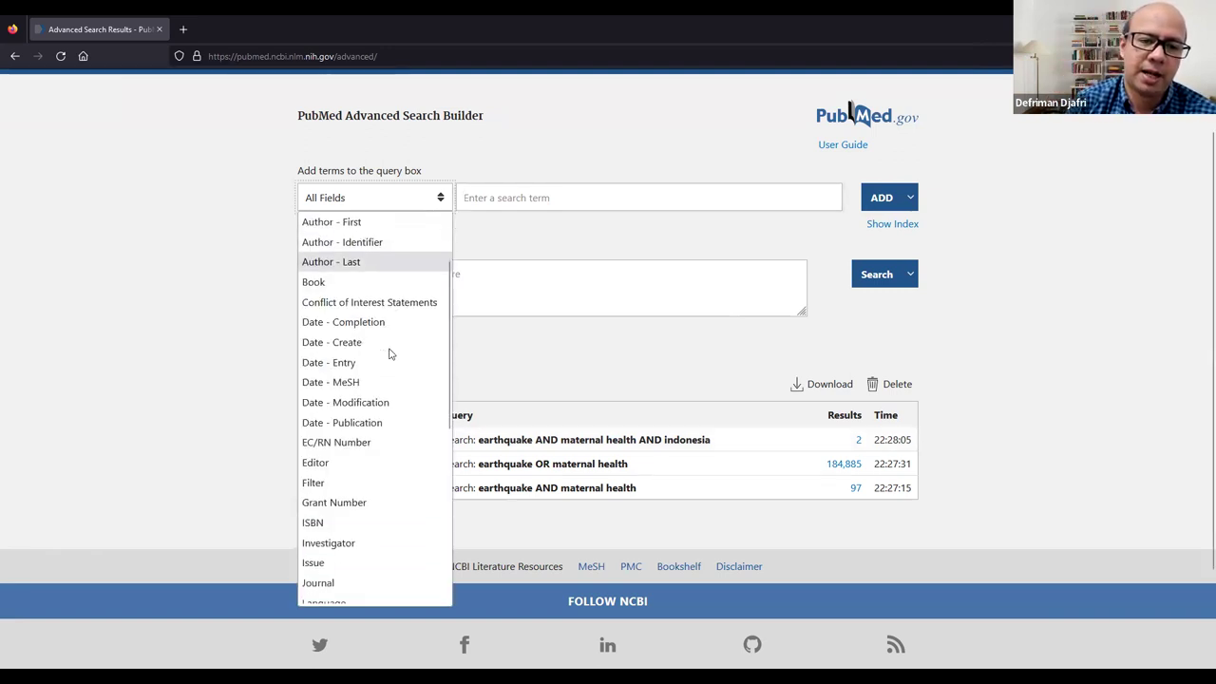
{"action": "scroll", "coordinate": [380, 328], "scroll_direction": "up", "scroll_amount": 3}
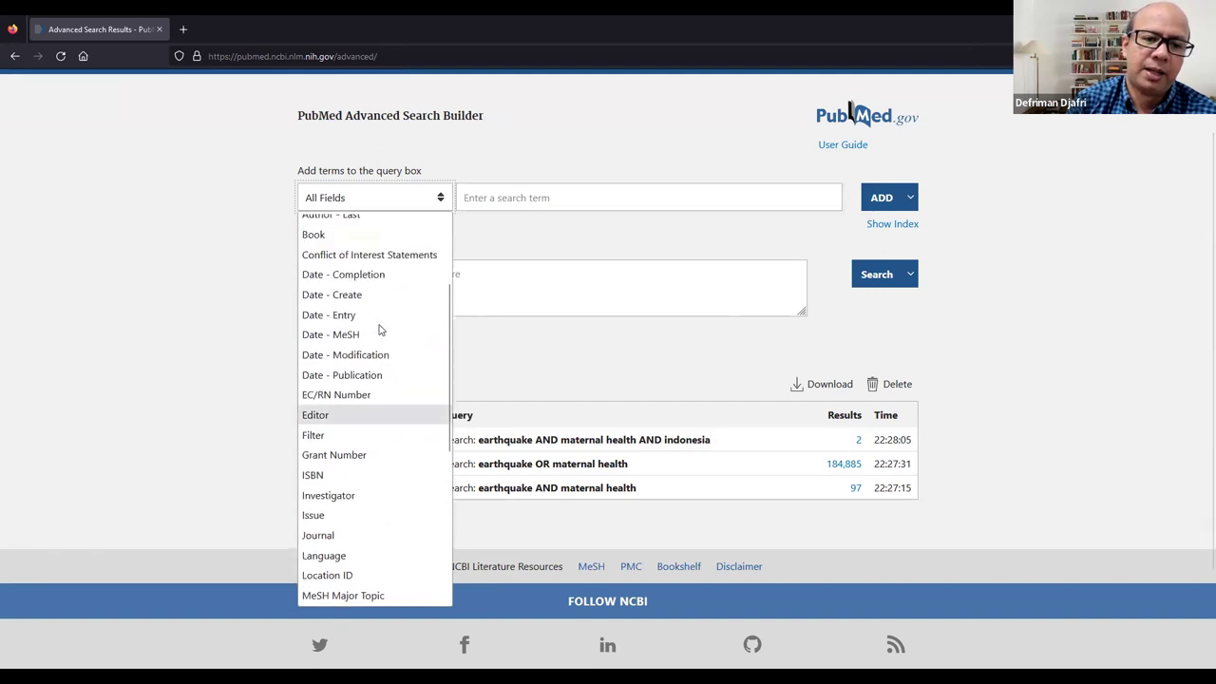
{"action": "scroll", "coordinate": [344, 389], "scroll_direction": "down", "scroll_amount": 6}
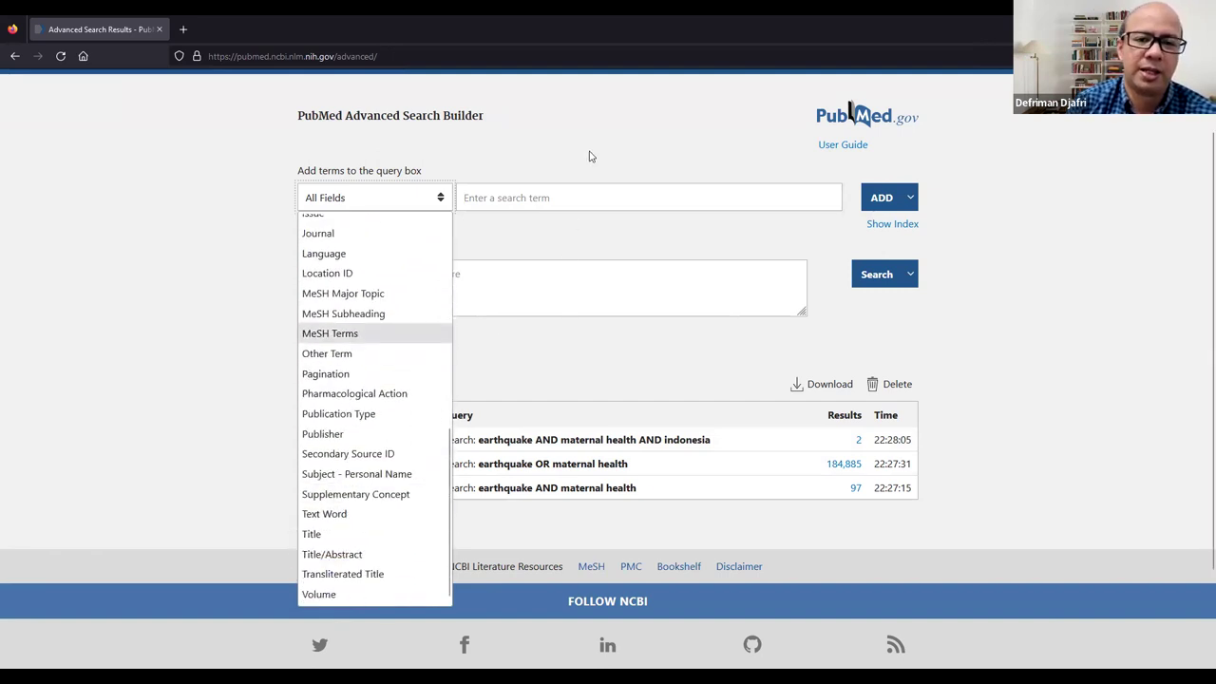
{"action": "left_click", "coordinate": [564, 167]}
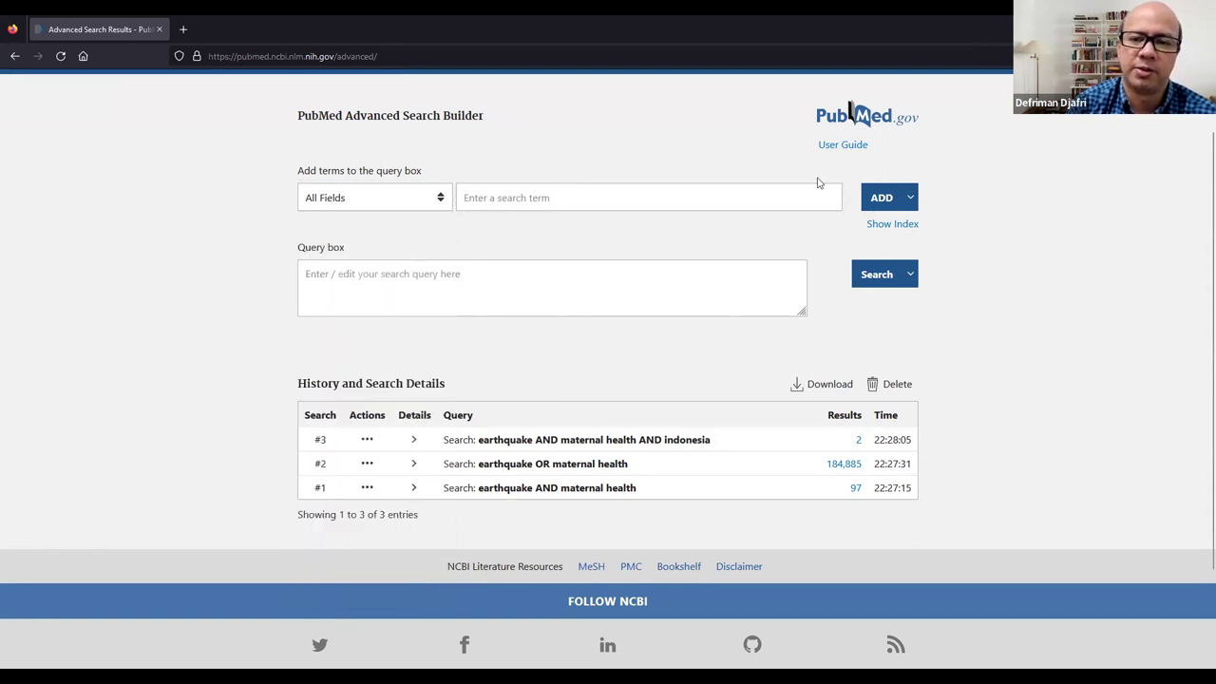
Step: Look at the AND, OR and NOT options for adding a term to the query
{"action": "left_click", "coordinate": [884, 198]}
{"action": "left_click", "coordinate": [903, 205]}
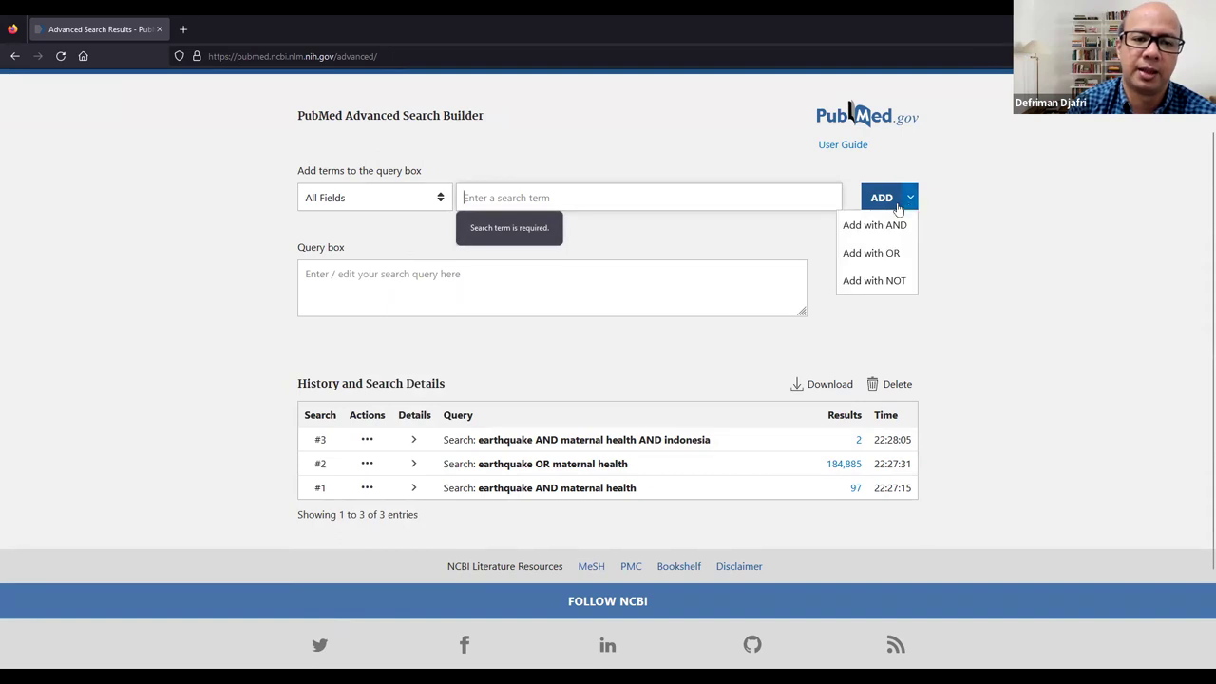
{"action": "left_click", "coordinate": [896, 283]}
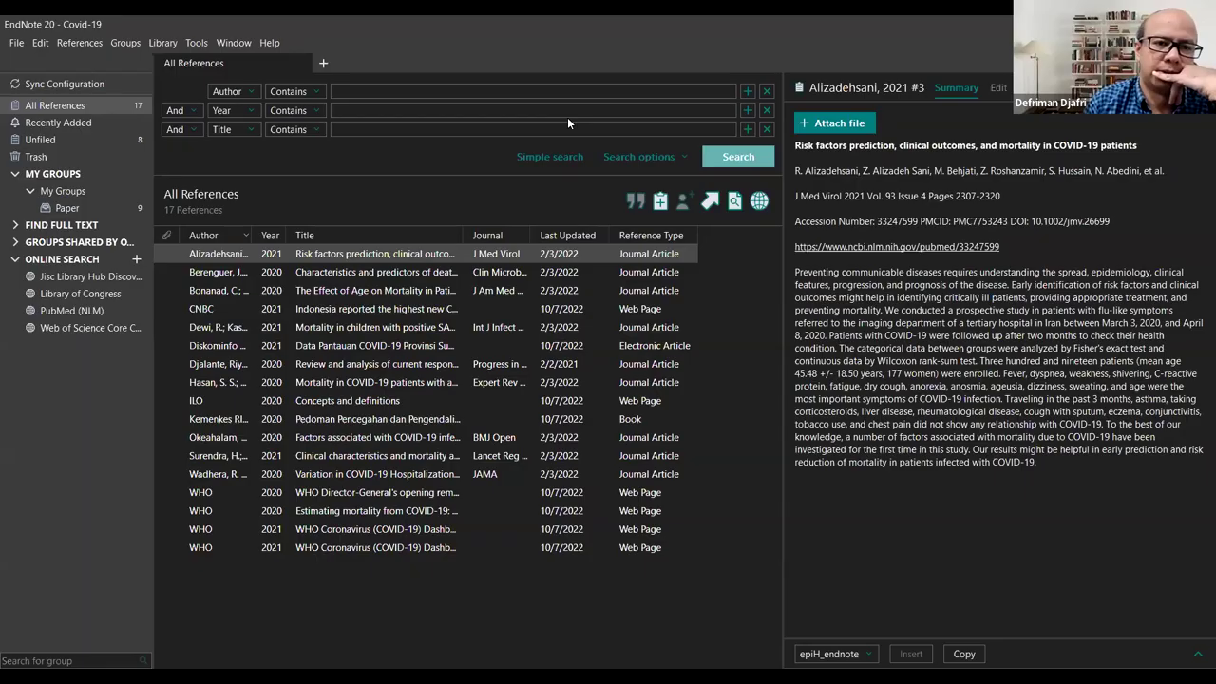
Step: In EndNote, view the program's version information and close it
{"action": "left_click", "coordinate": [269, 42]}
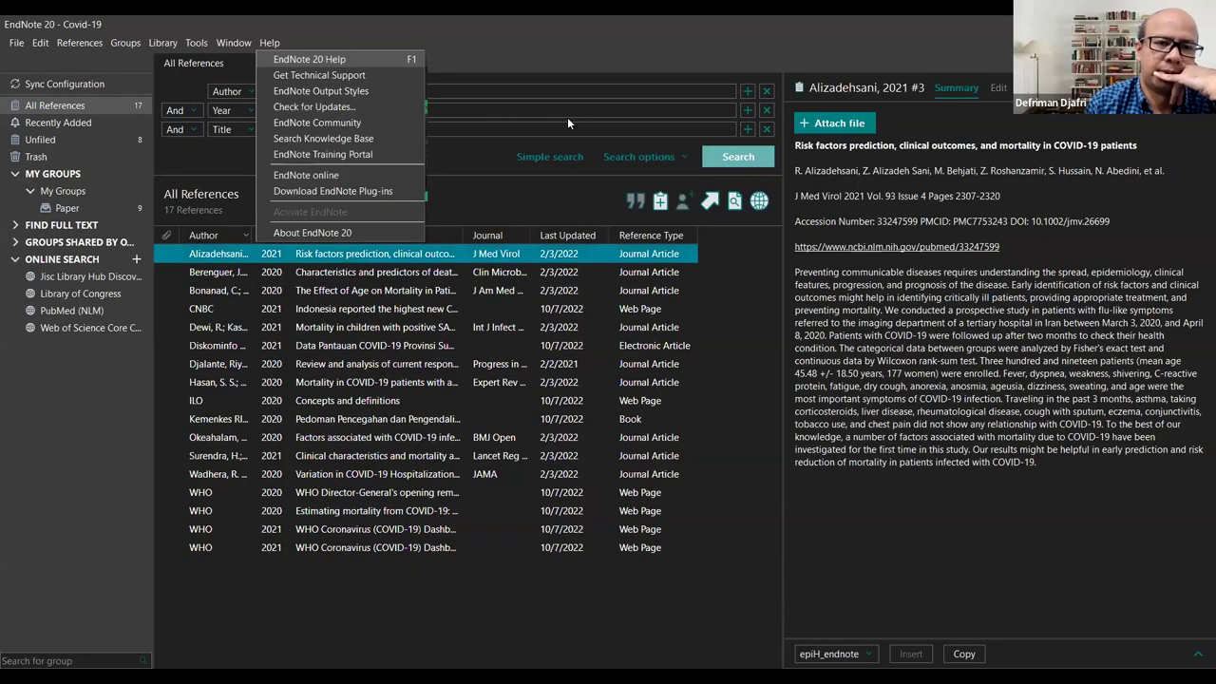
{"action": "left_click", "coordinate": [306, 235]}
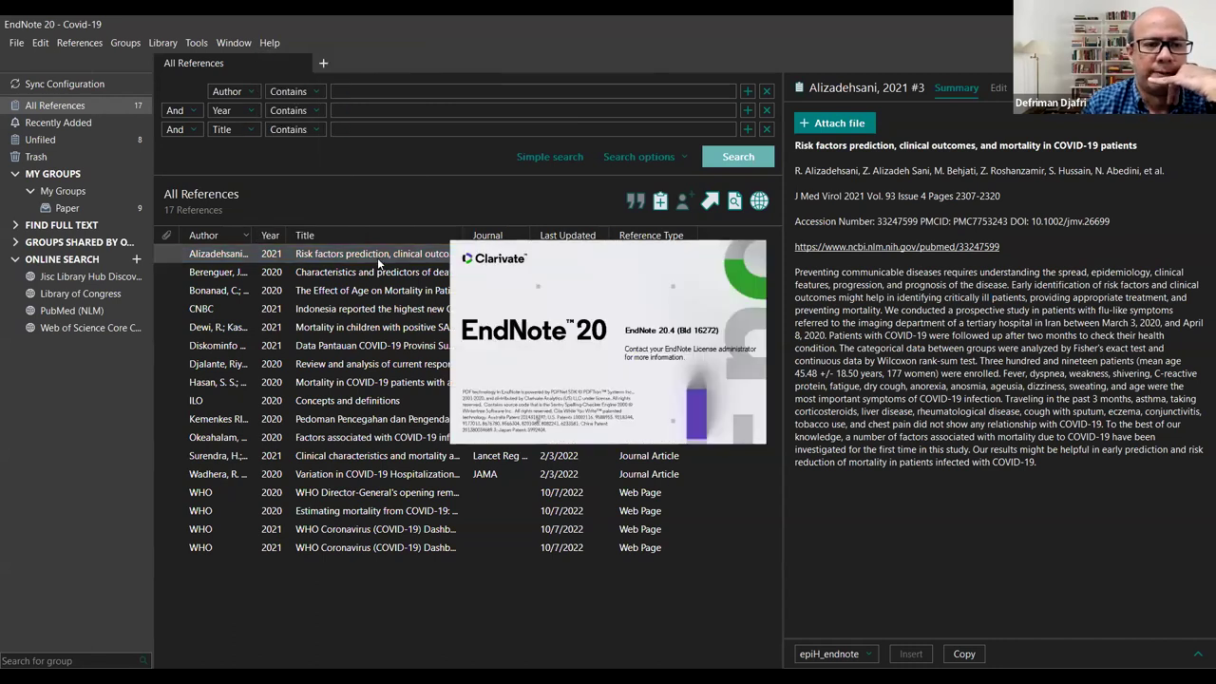
{"action": "left_click", "coordinate": [377, 258]}
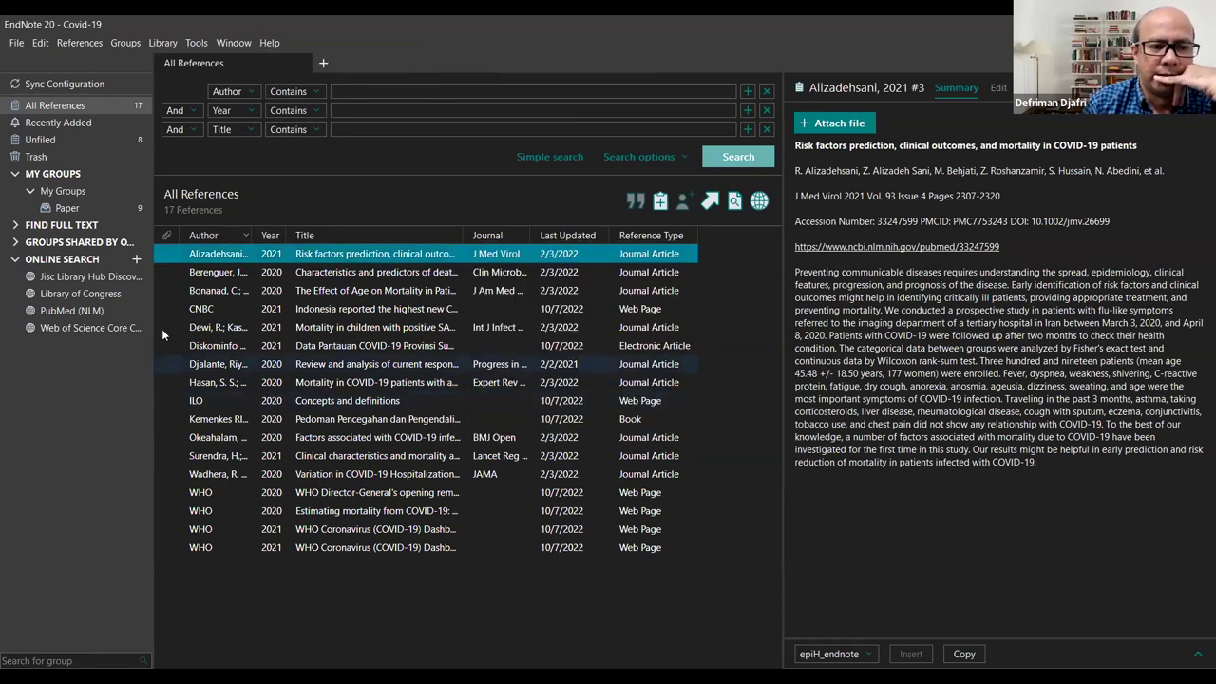
Step: Open the PubMed (NLM) online search and set the first criterion to All Fields with Contains
{"action": "left_click", "coordinate": [83, 318]}
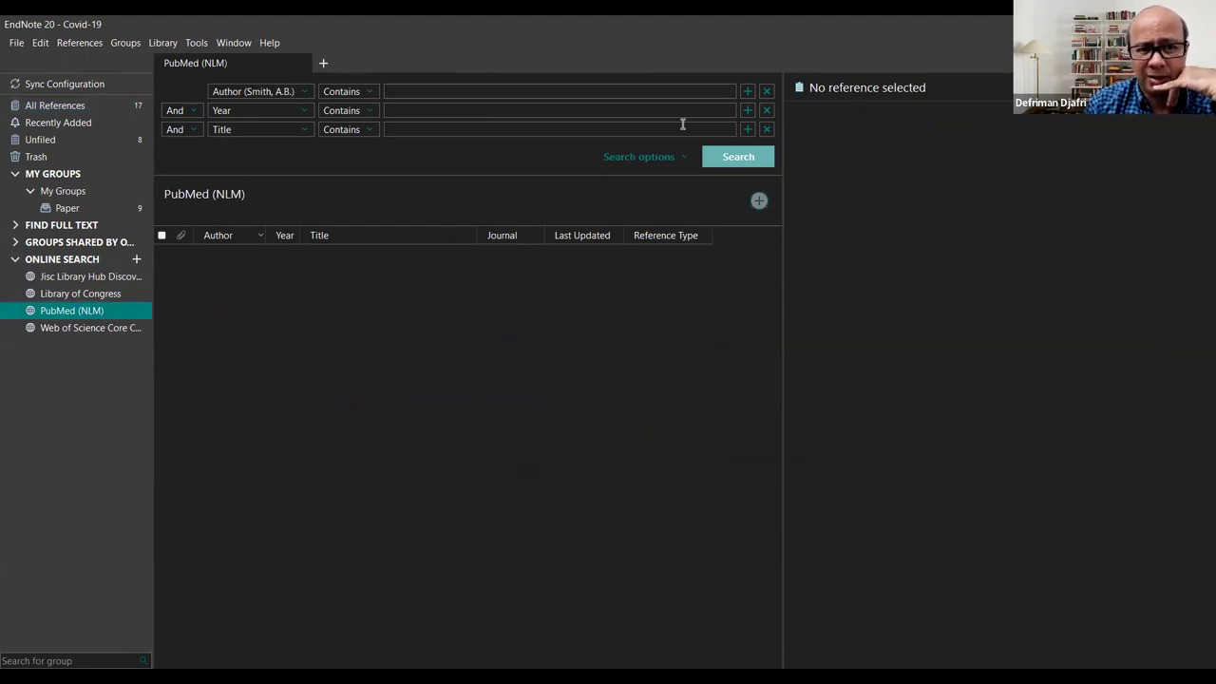
{"action": "left_click", "coordinate": [302, 94]}
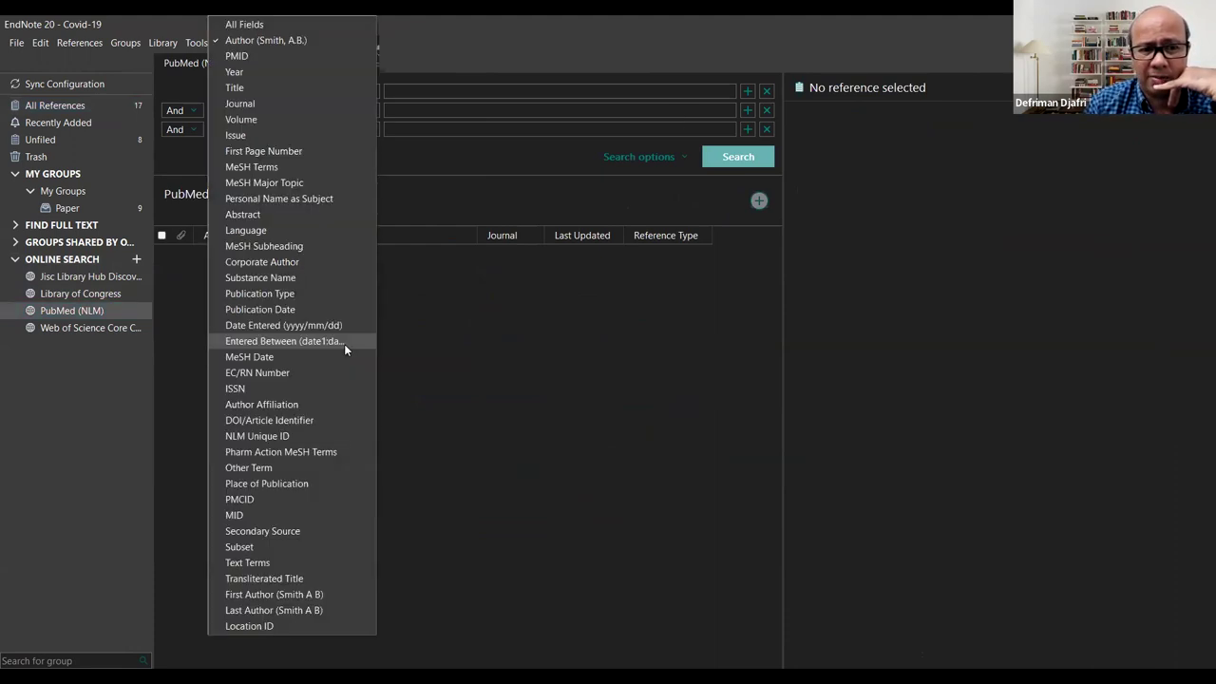
{"action": "left_click", "coordinate": [786, 384]}
{"action": "left_click", "coordinate": [310, 93]}
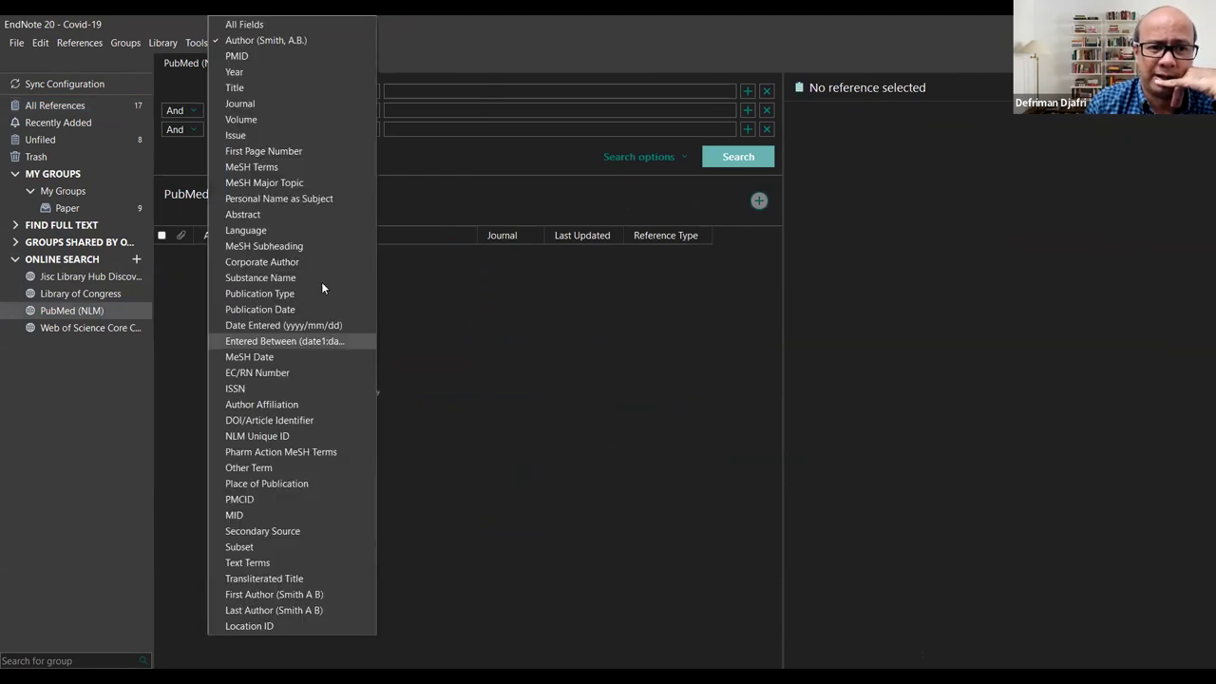
{"action": "left_click", "coordinate": [261, 25]}
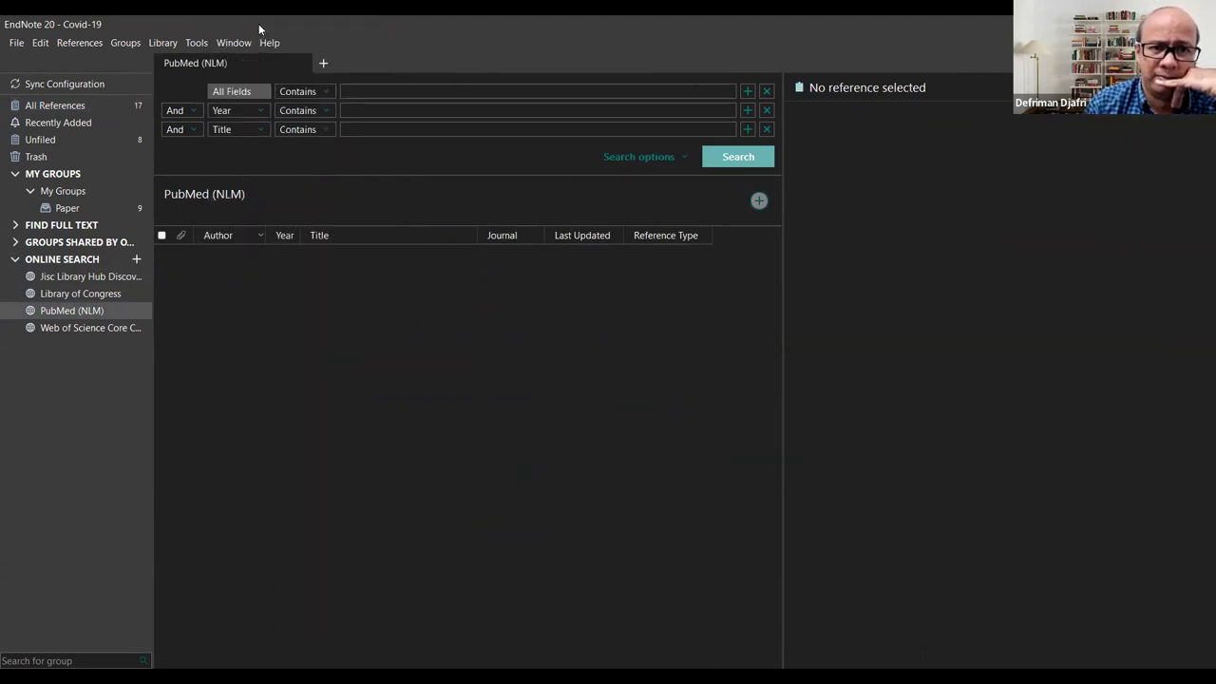
{"action": "left_click", "coordinate": [384, 92]}
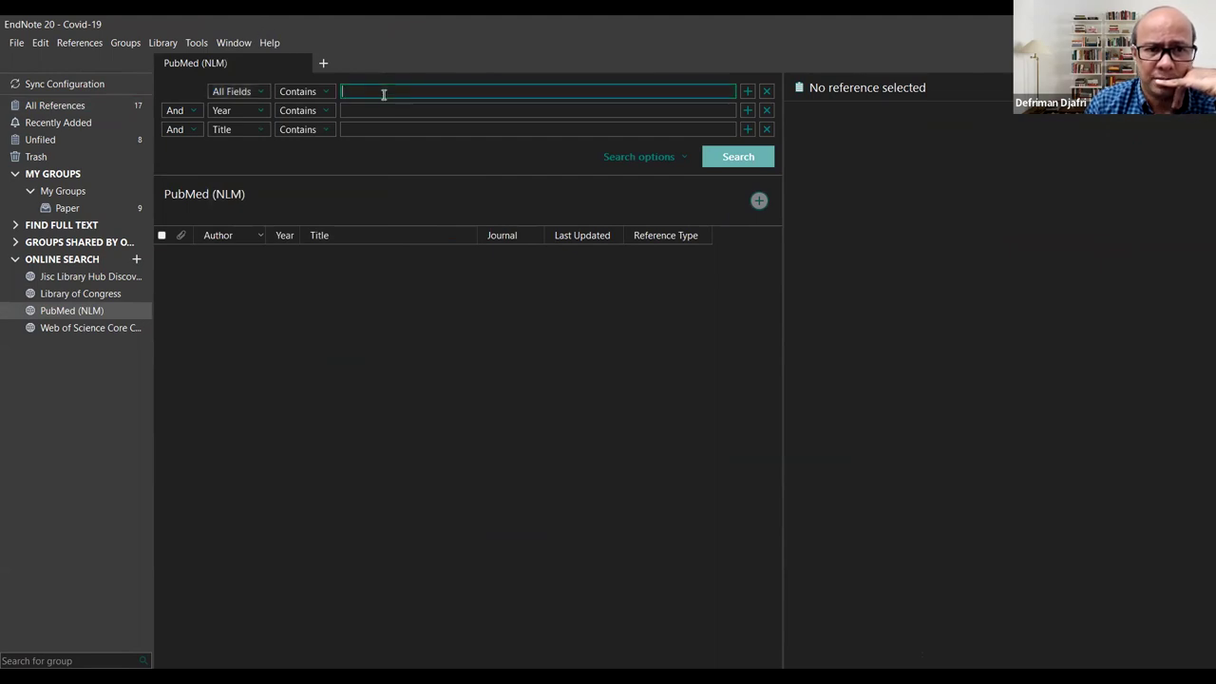
{"action": "left_click", "coordinate": [326, 91]}
{"action": "left_click", "coordinate": [314, 107]}
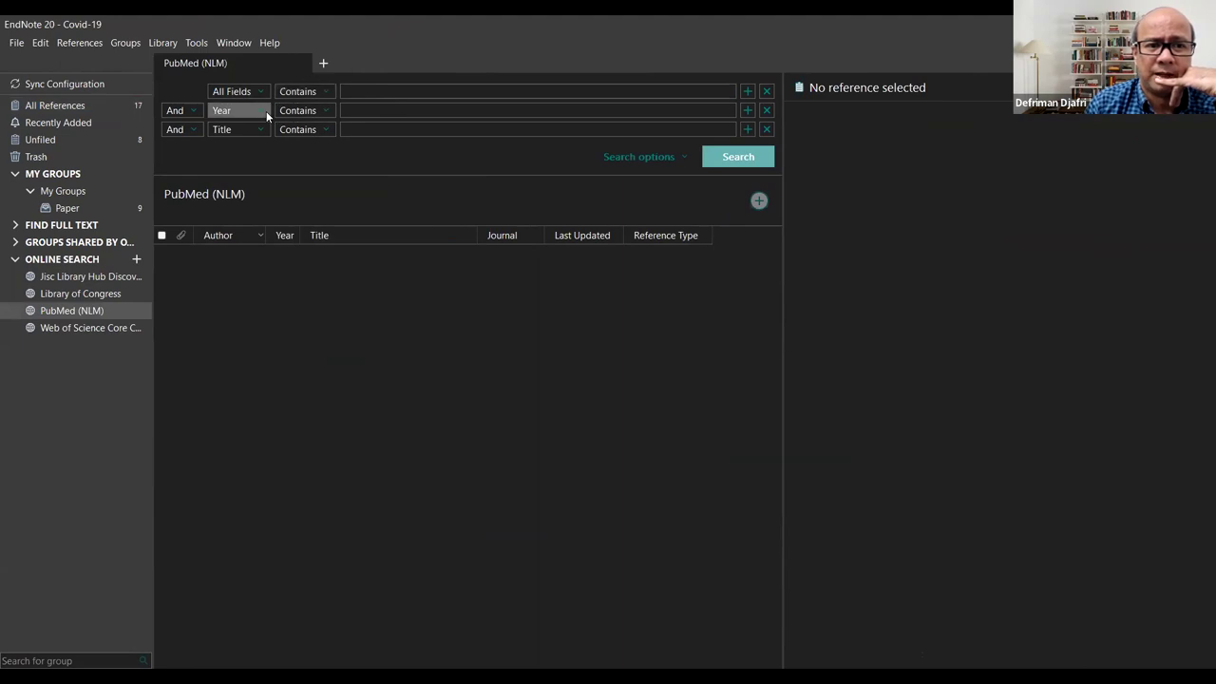
Step: Set the second and third search criteria to All Fields
{"action": "left_click", "coordinate": [266, 111]}
{"action": "left_click", "coordinate": [252, 22]}
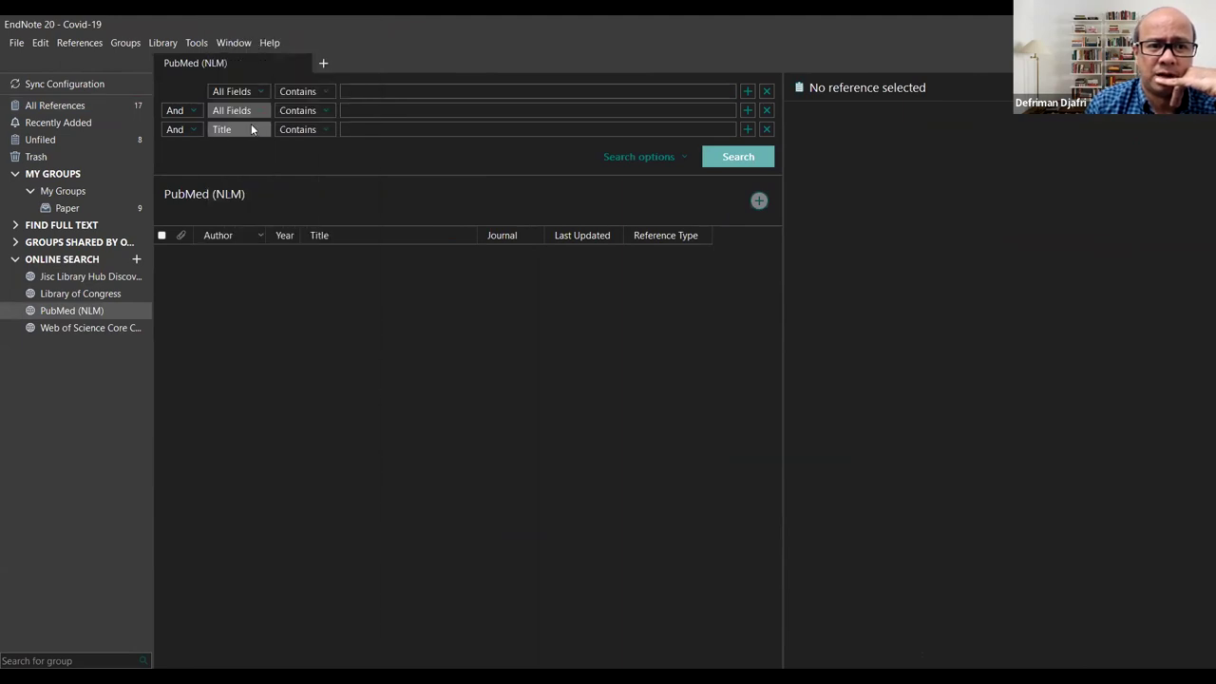
{"action": "left_click", "coordinate": [238, 130]}
{"action": "left_click", "coordinate": [238, 21]}
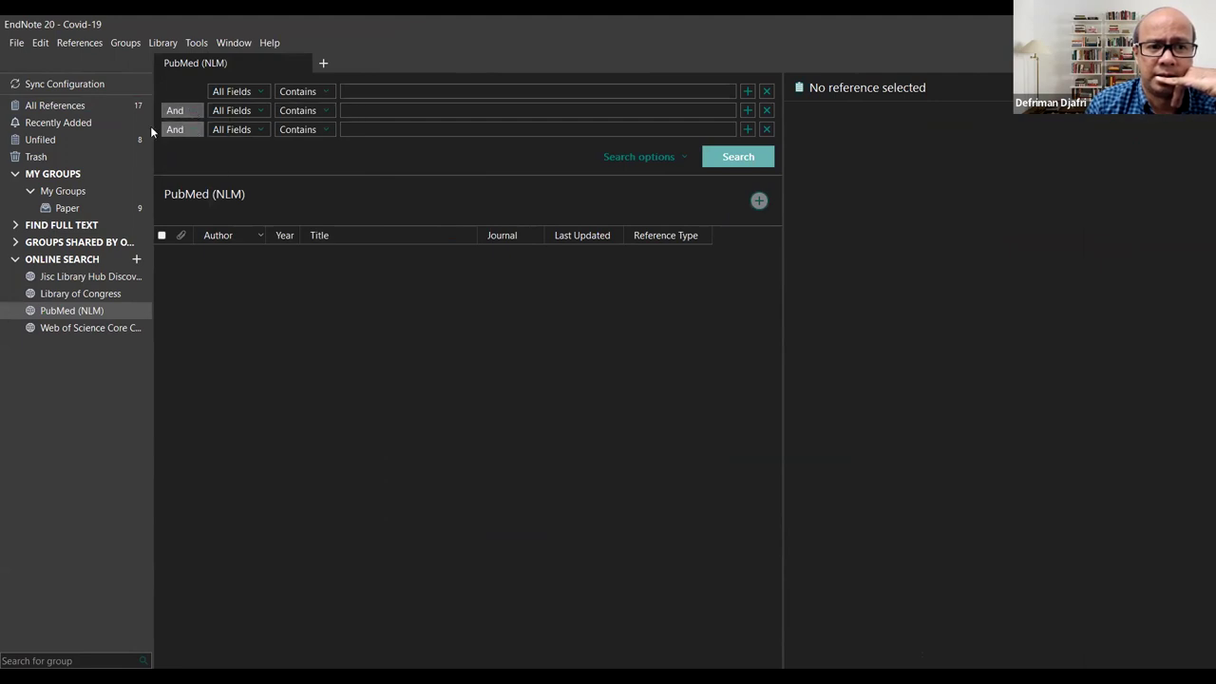
Step: Enter "earthquake" as the first criterion's search term
{"action": "left_click", "coordinate": [369, 92]}
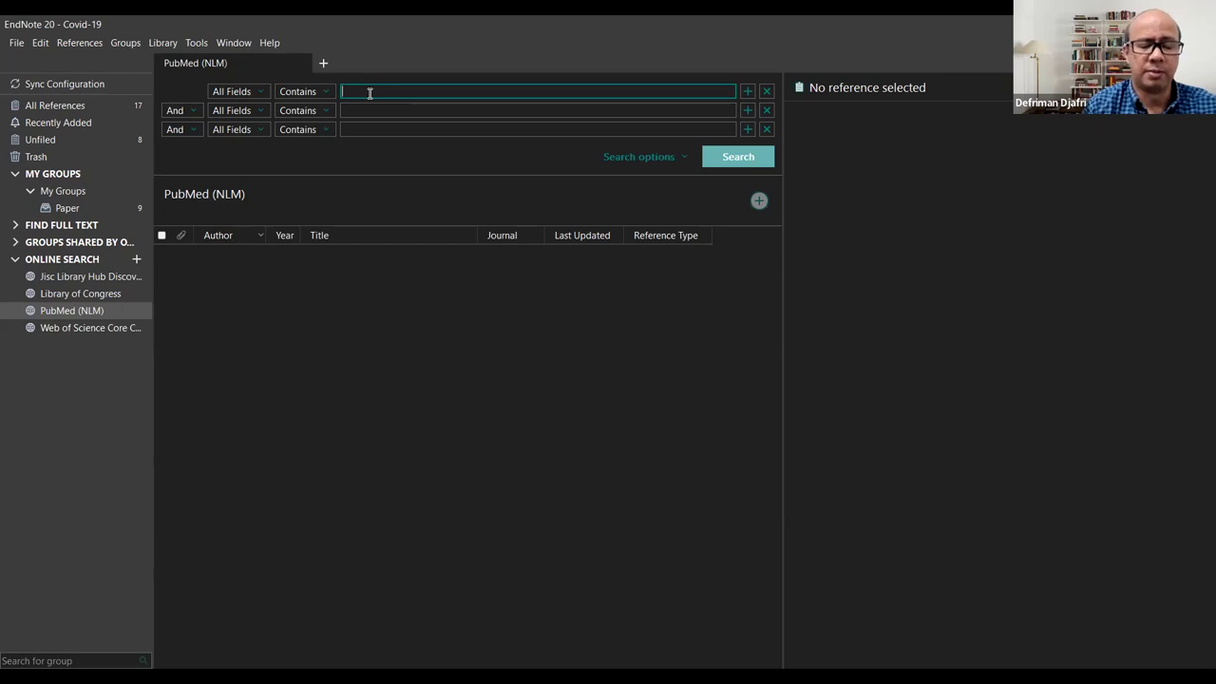
{"action": "type", "text": "er"}
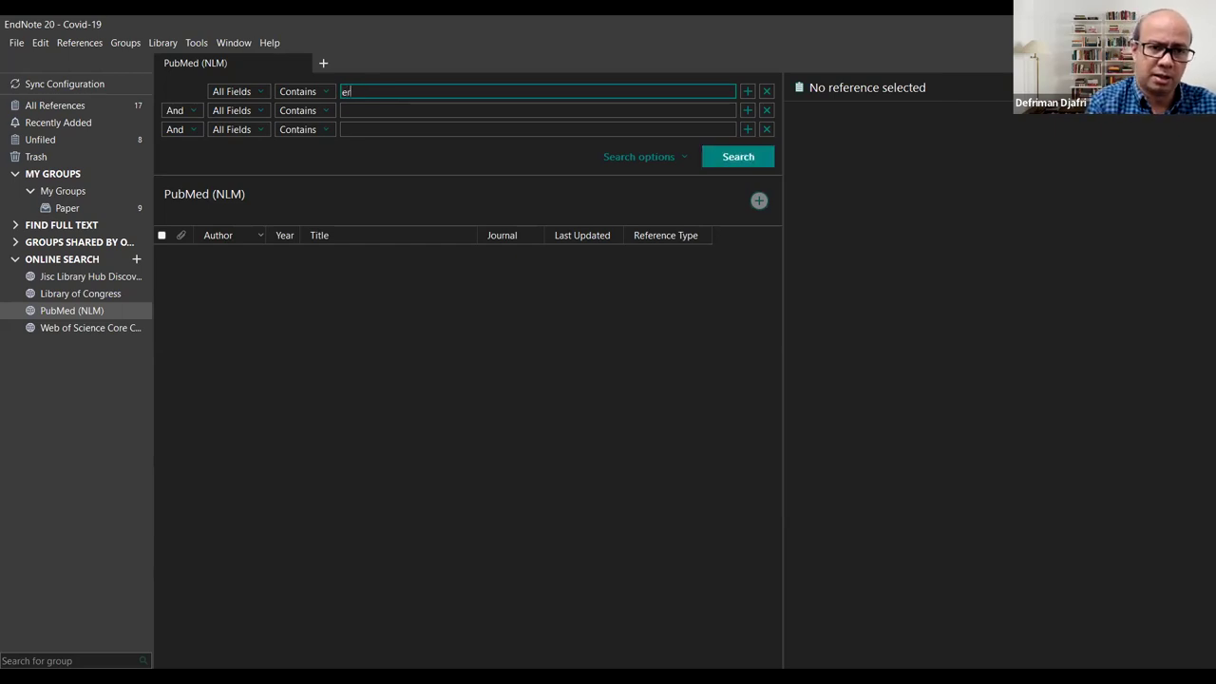
{"action": "type", "text": "aath"}
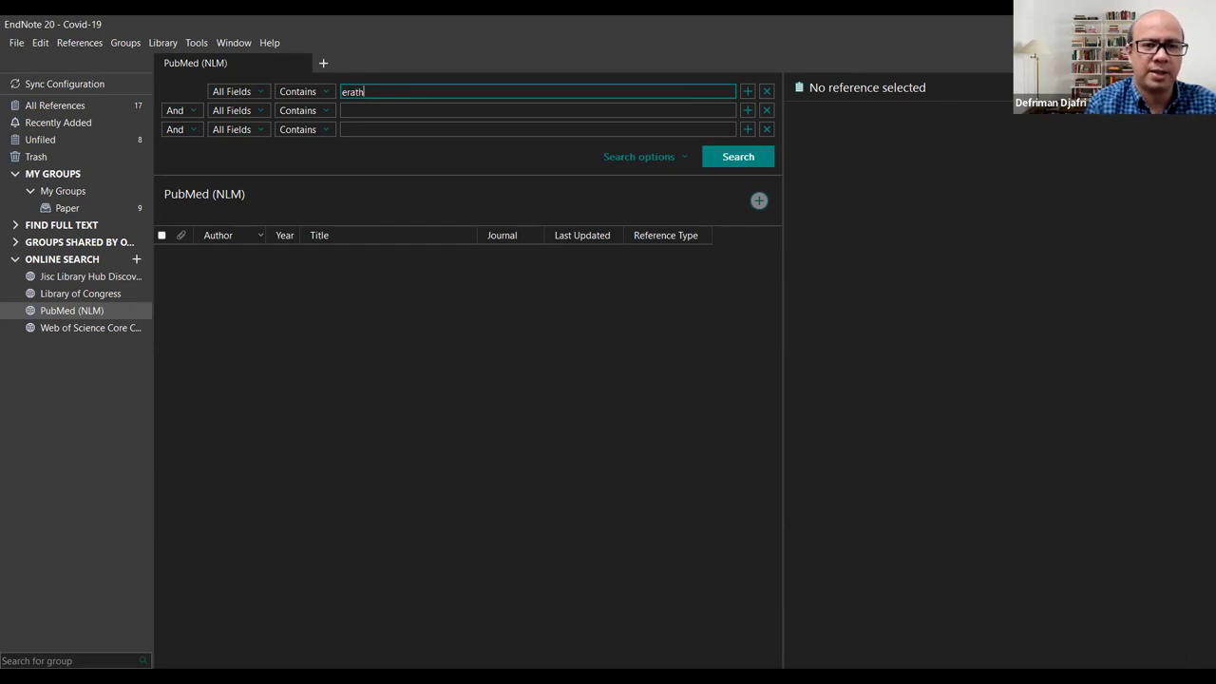
{"action": "key", "text": "BackSpace"}
{"action": "key", "text": "BackSpace"}
{"action": "key", "text": "BackSpace"}
{"action": "key", "text": "BackSpace"}
{"action": "type", "text": "arthquake"}
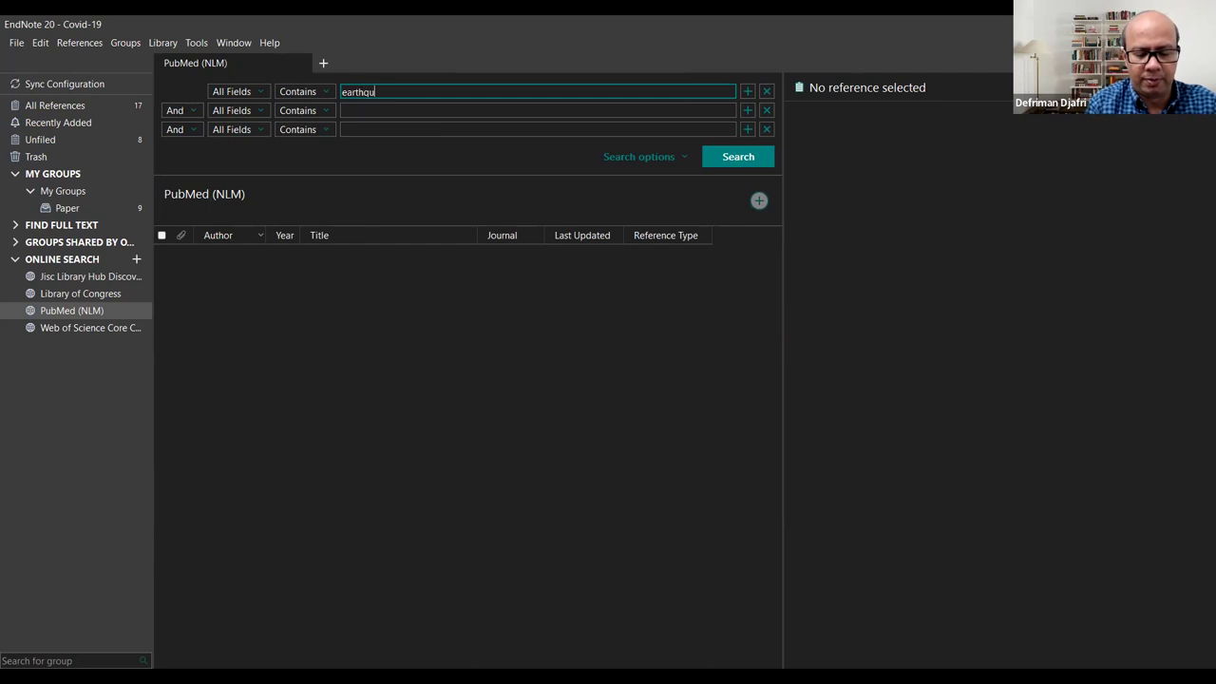
Step: Enter "maternal health" as the second search term and "indonesia" as the third
{"action": "left_click", "coordinate": [389, 112]}
{"action": "type", "text": "mater"}
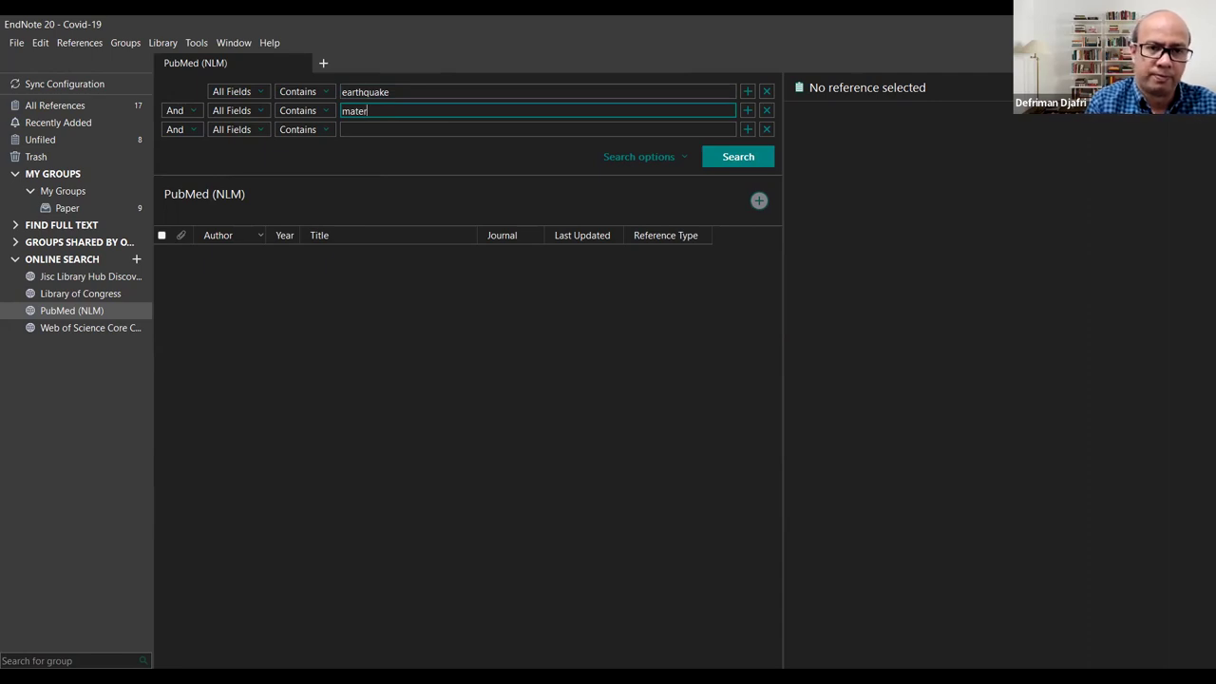
{"action": "type", "text": "nal h"}
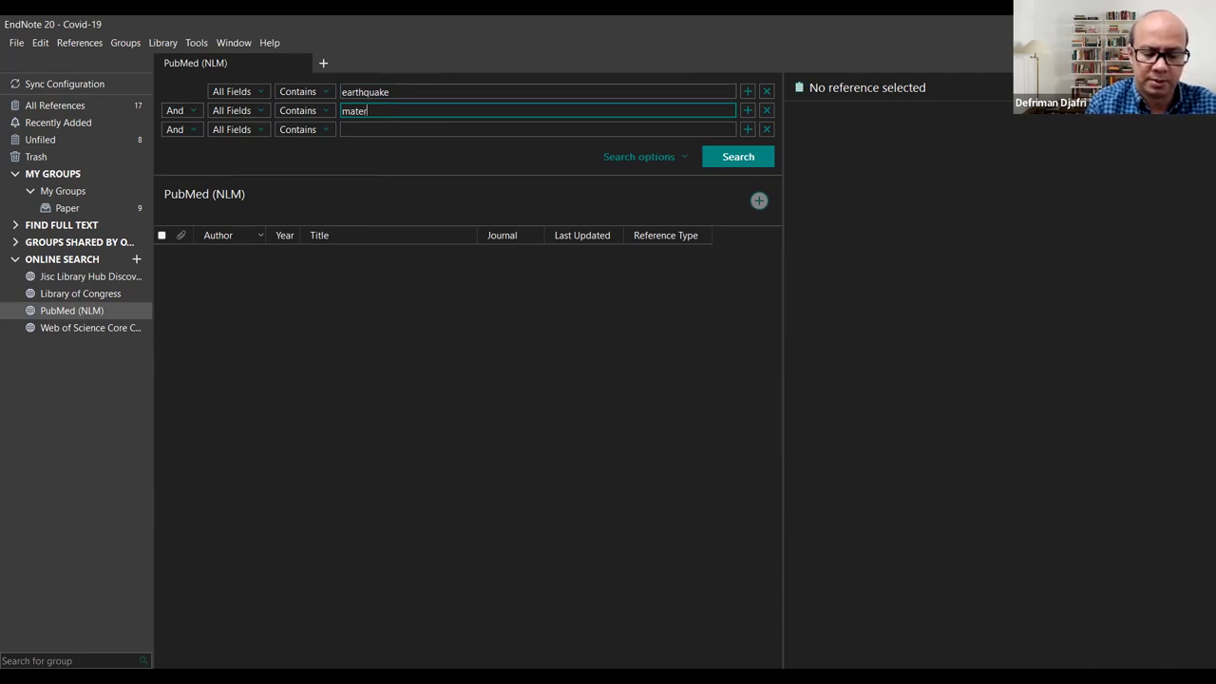
{"action": "type", "text": "ealth"}
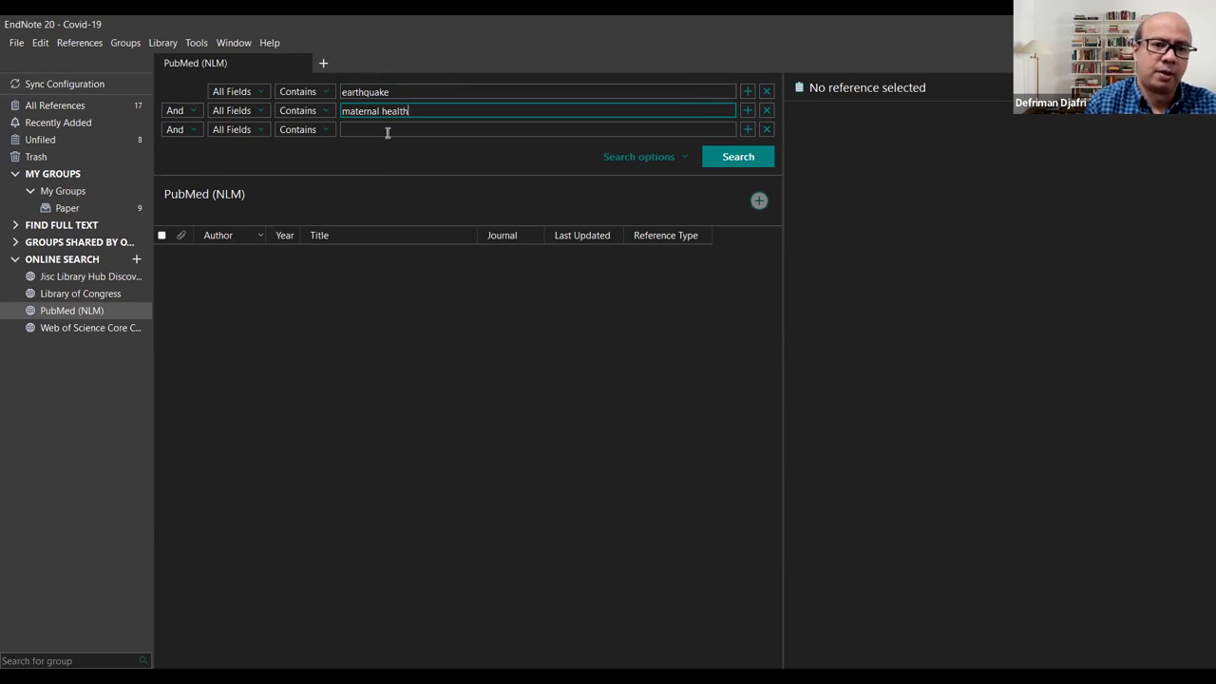
{"action": "left_click", "coordinate": [388, 132]}
{"action": "type", "text": "indonesia"}
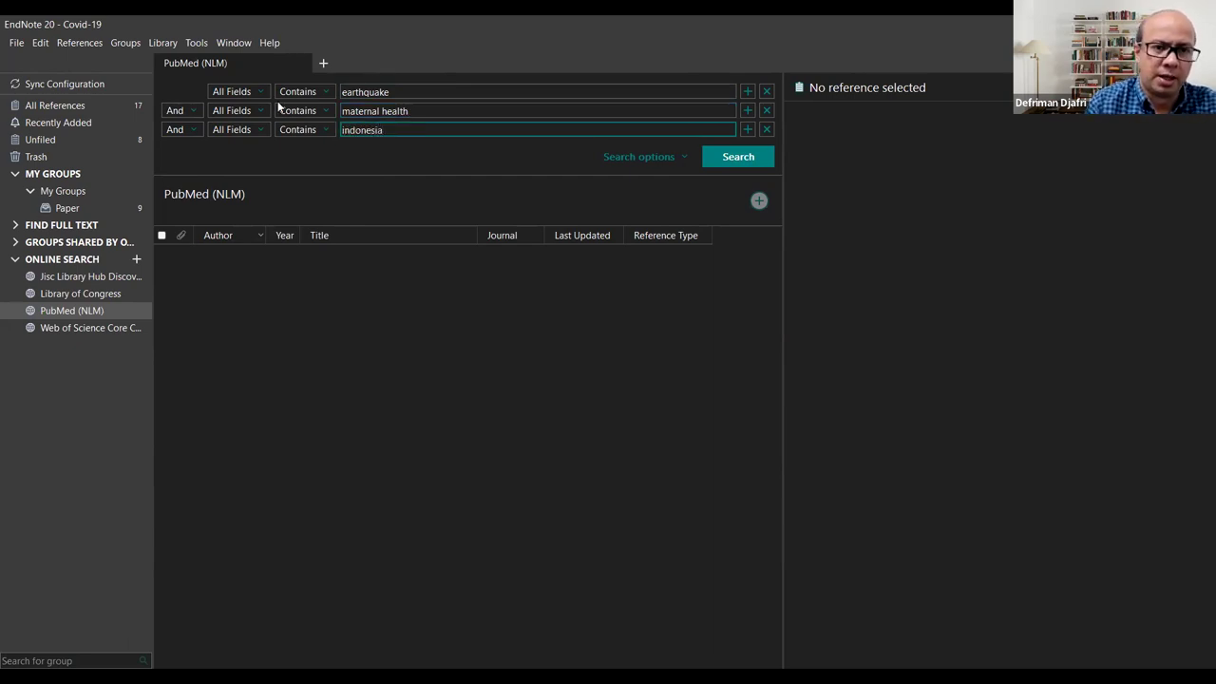
Step: Try the Not operator for the "indonesia" criterion
{"action": "left_click", "coordinate": [192, 129]}
{"action": "left_click", "coordinate": [188, 152]}
{"action": "left_click", "coordinate": [186, 130]}
{"action": "left_click", "coordinate": [176, 174]}
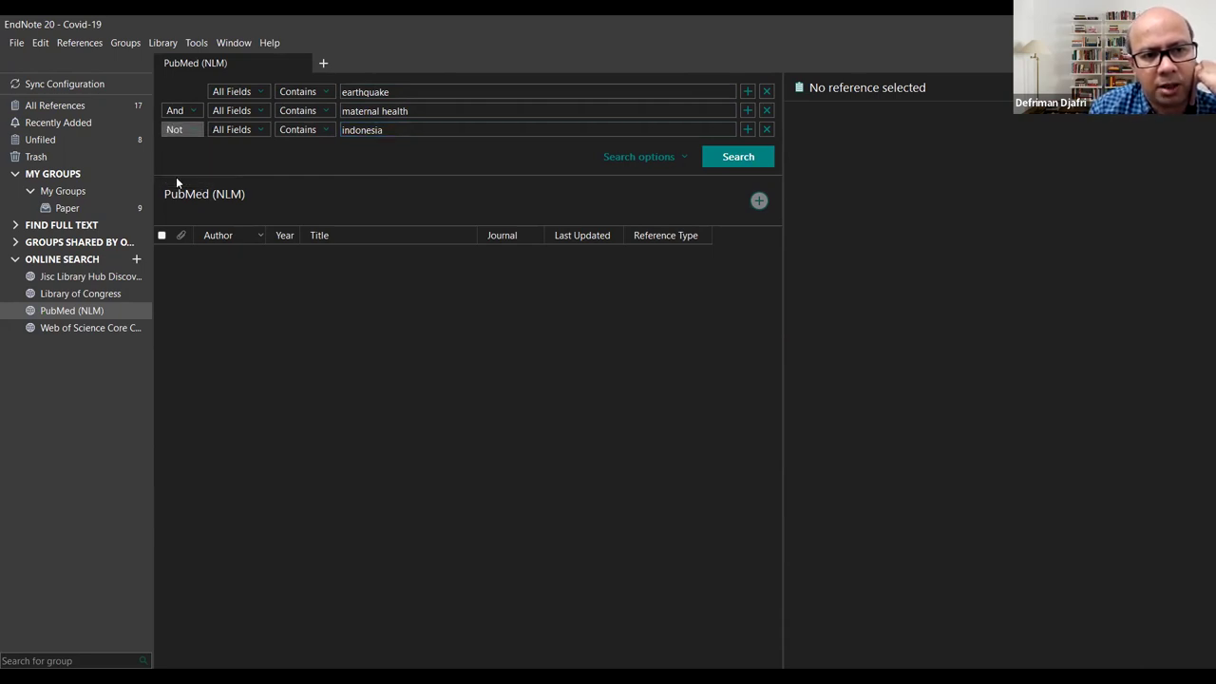
Step: Set the operator of the "indonesia" criterion to And and run the PubMed online search
{"action": "left_click", "coordinate": [195, 129]}
{"action": "left_click", "coordinate": [187, 152]}
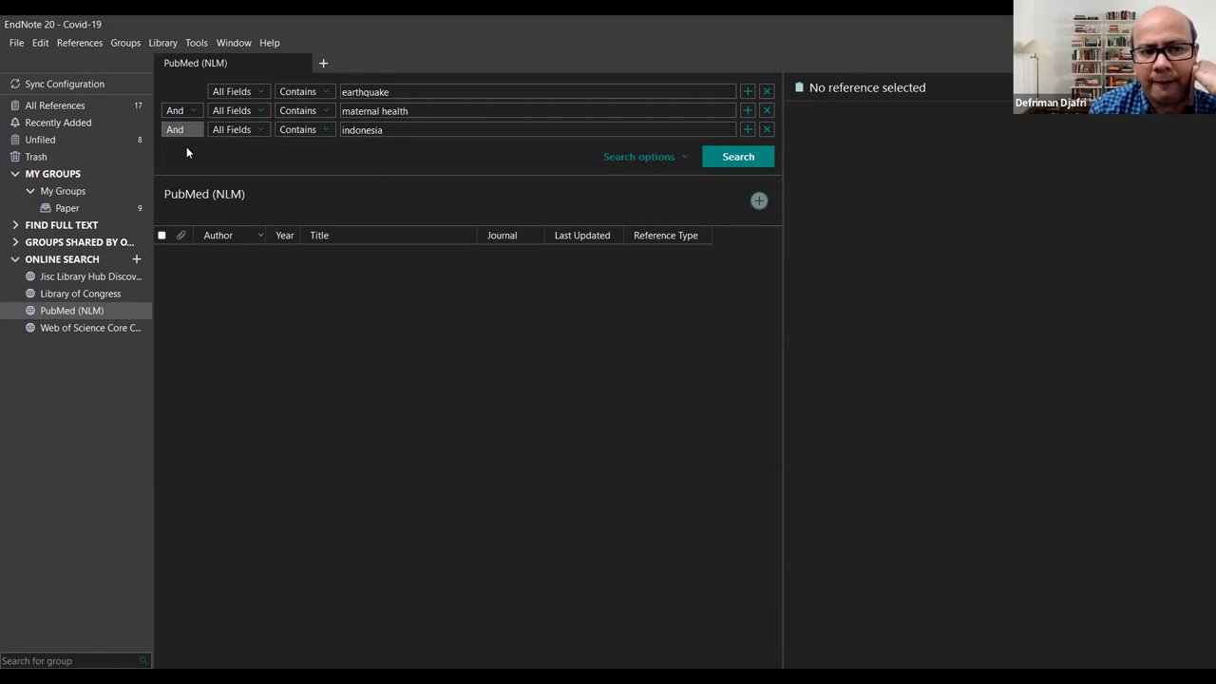
{"action": "left_click", "coordinate": [742, 161]}
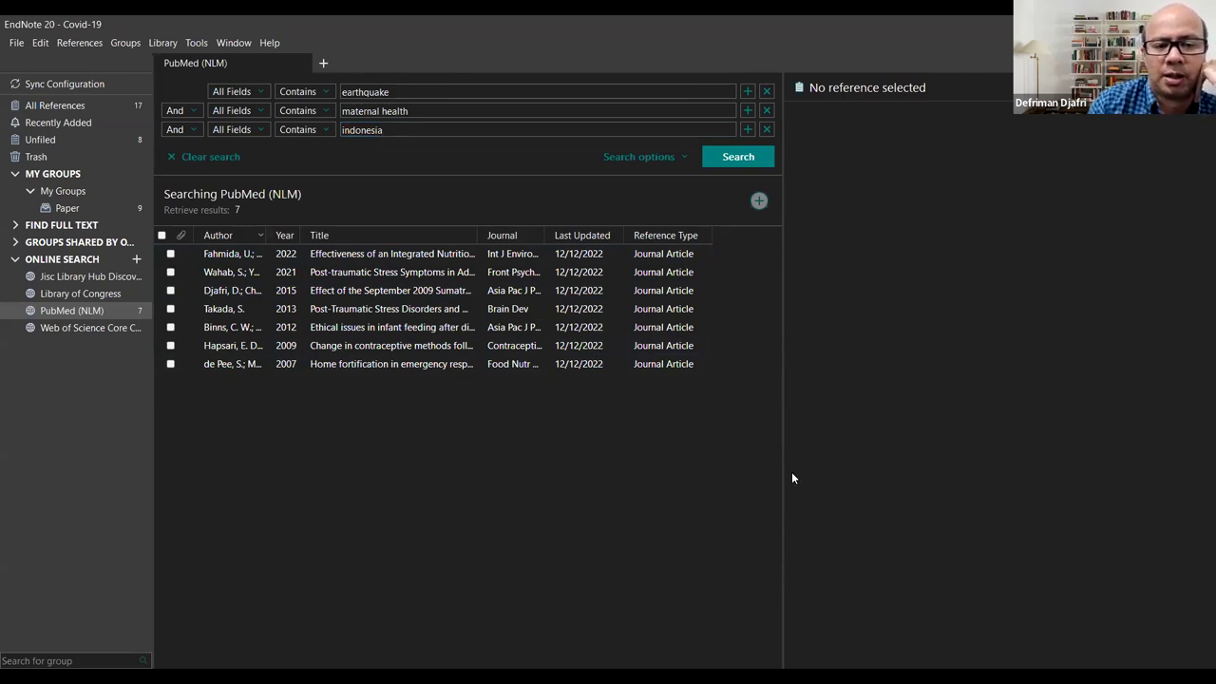
Step: Extend the first criterion's search term to the combined query "earthquake AND maternal health AND indonesia"
{"action": "left_click", "coordinate": [420, 95]}
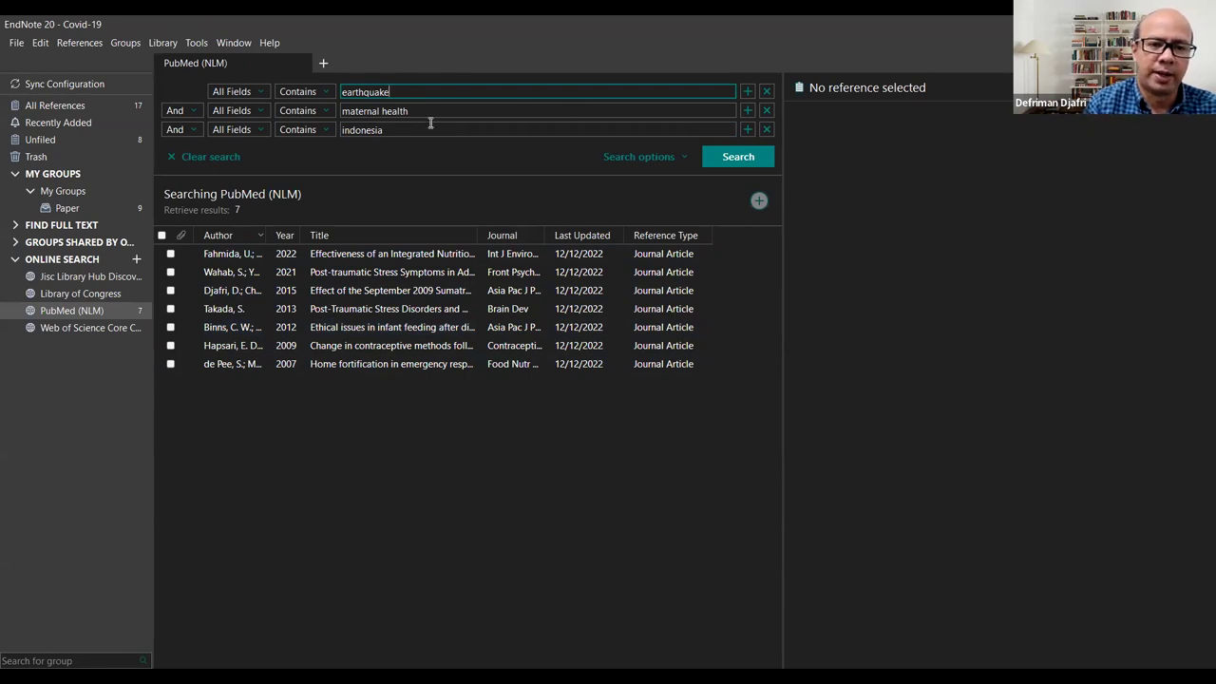
{"action": "type", "text": "AND "}
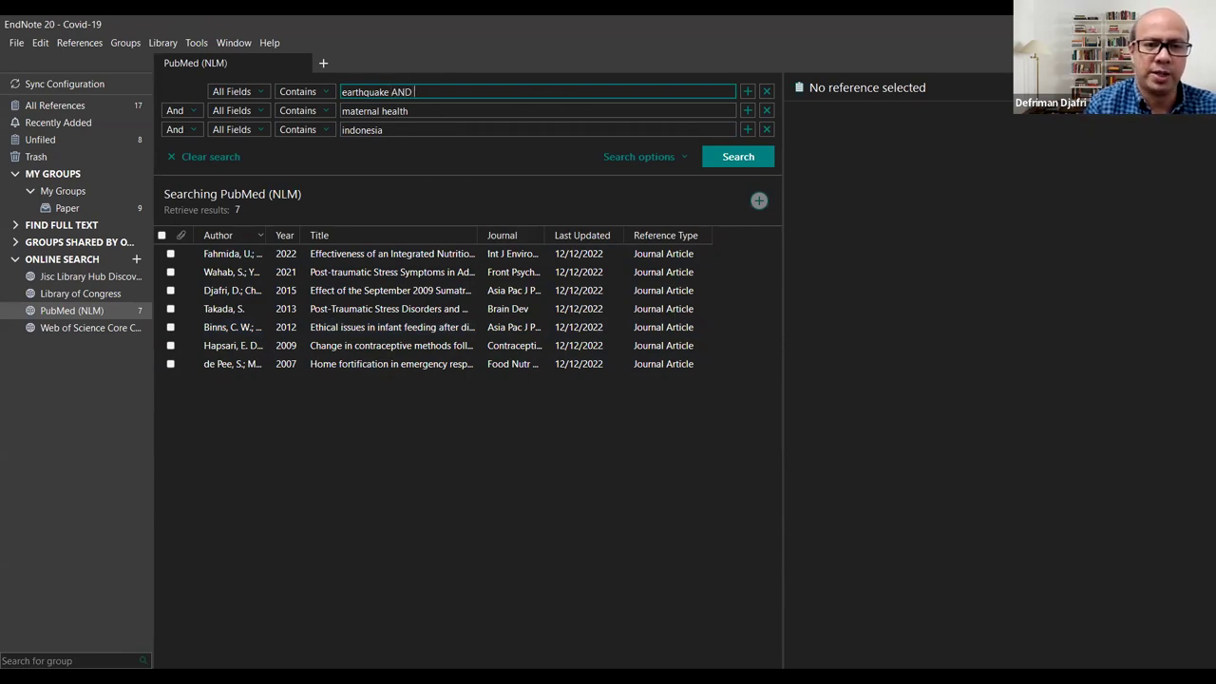
{"action": "type", "text": "matern"}
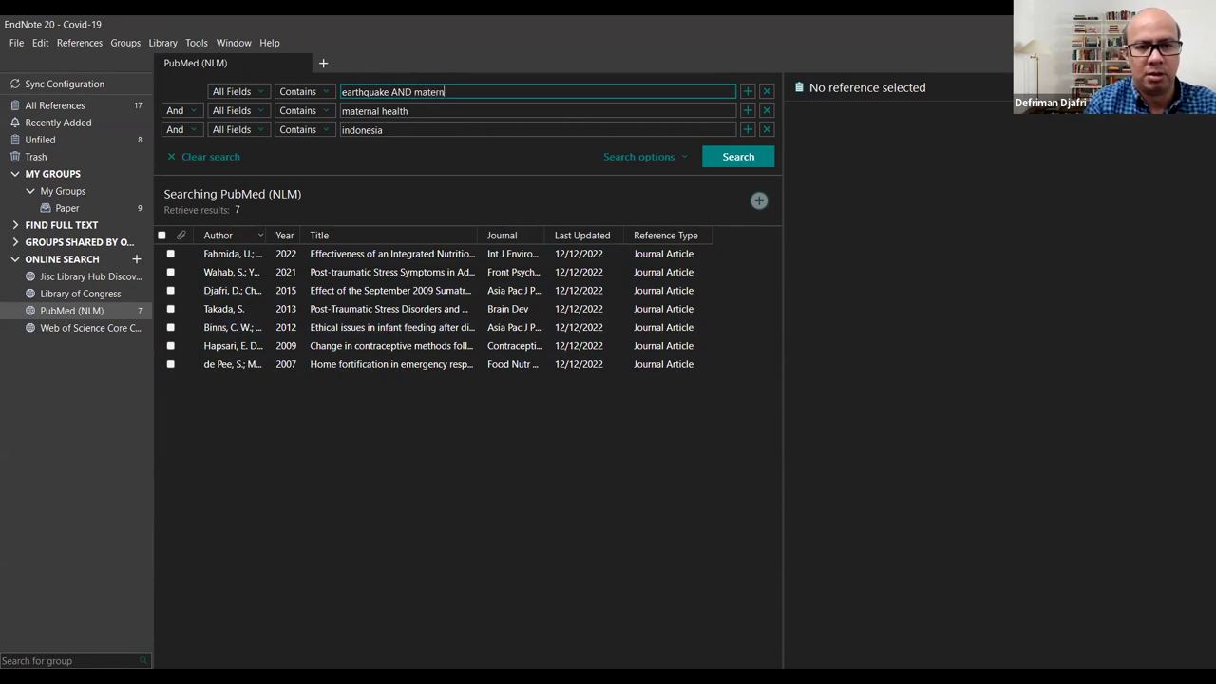
{"action": "type", "text": "al health and"}
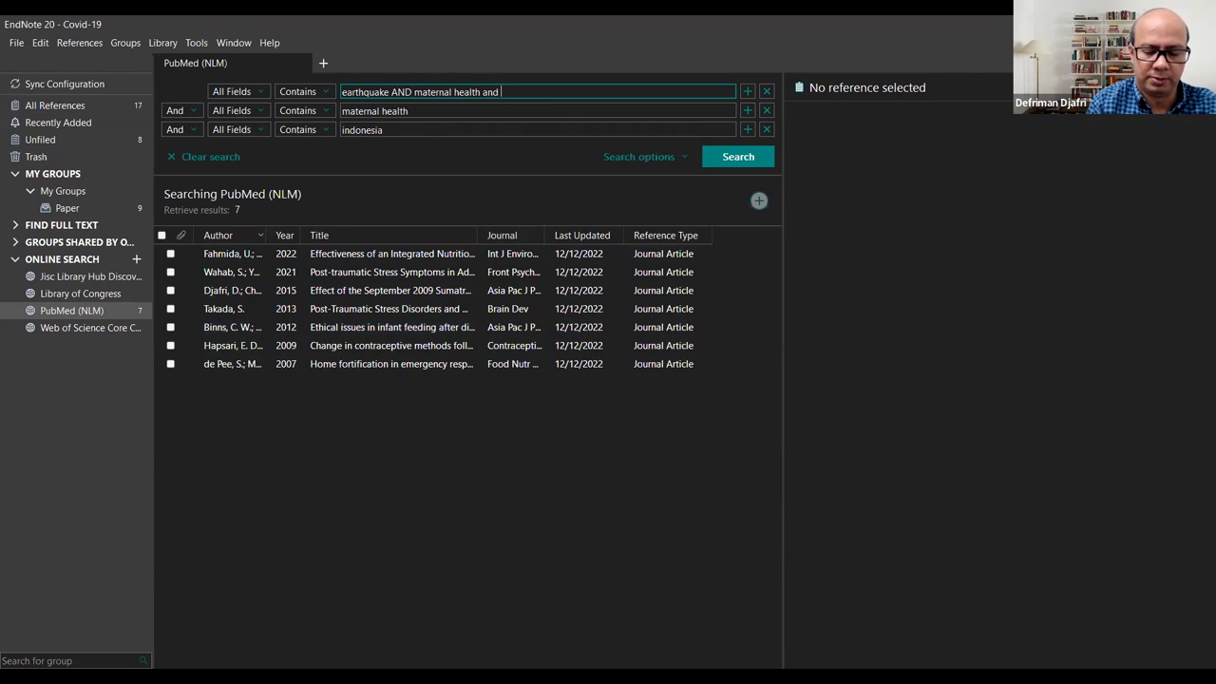
{"action": "key", "text": "BackSpace"}
{"action": "key", "text": "BackSpace"}
{"action": "key", "text": "BackSpace"}
{"action": "type", "text": "AND "}
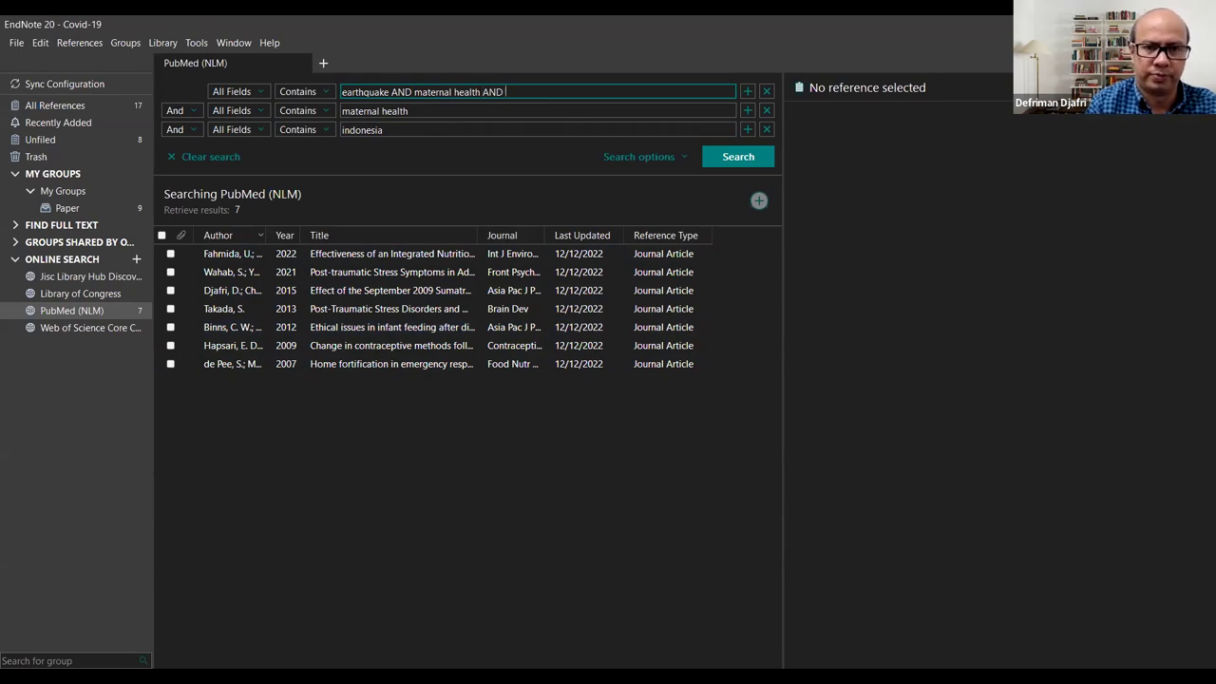
{"action": "type", "text": "indoei"}
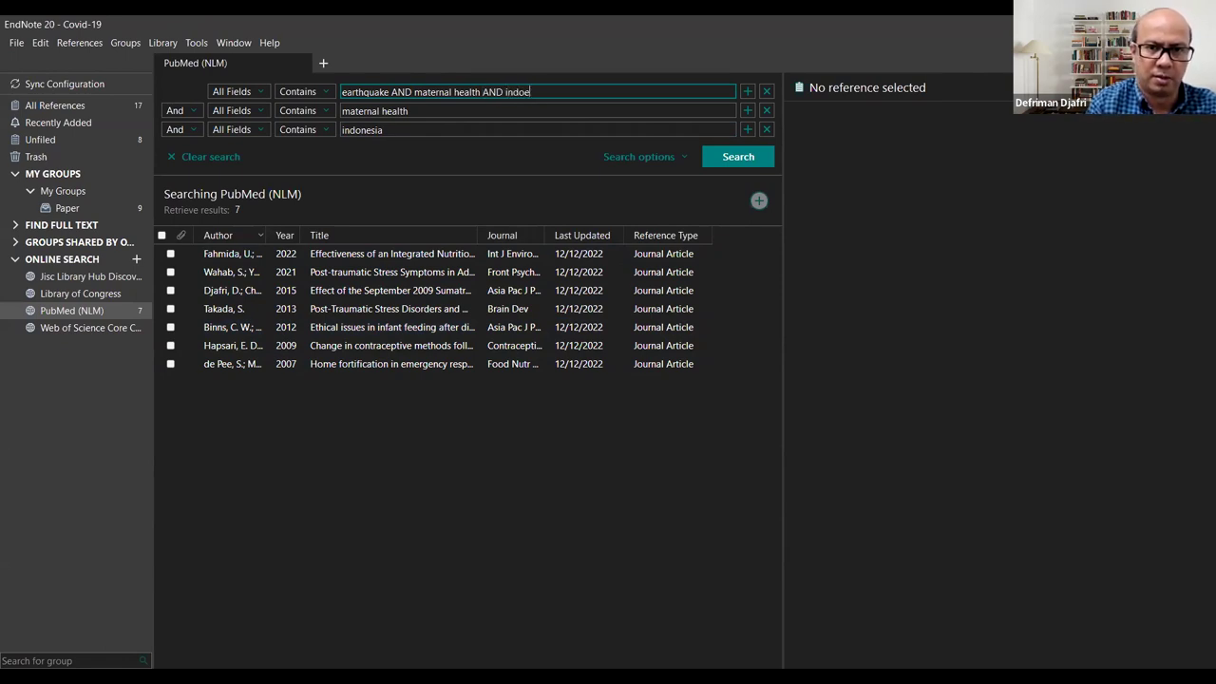
{"action": "key", "text": "BackSpace"}
{"action": "key", "text": "BackSpace"}
{"action": "type", "text": "nesia"}
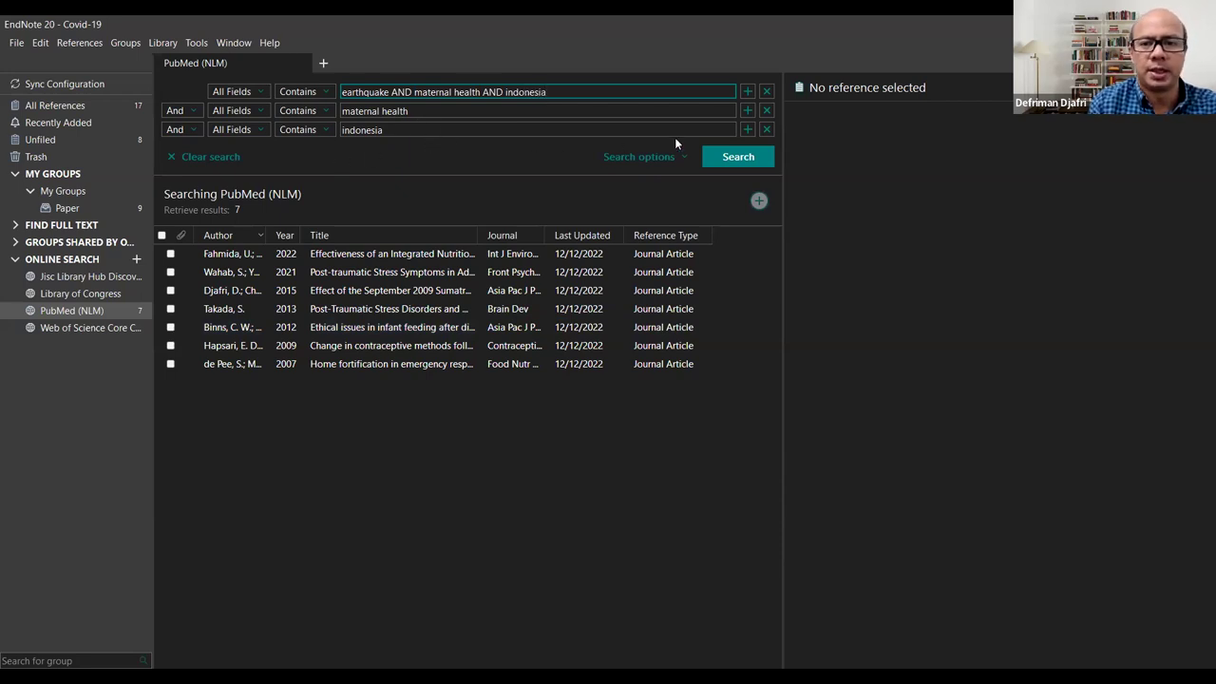
Step: Remove the separate "maternal health" and "indonesia" criteria and run the PubMed search with the combined query
{"action": "left_click", "coordinate": [766, 129]}
{"action": "left_click", "coordinate": [766, 110]}
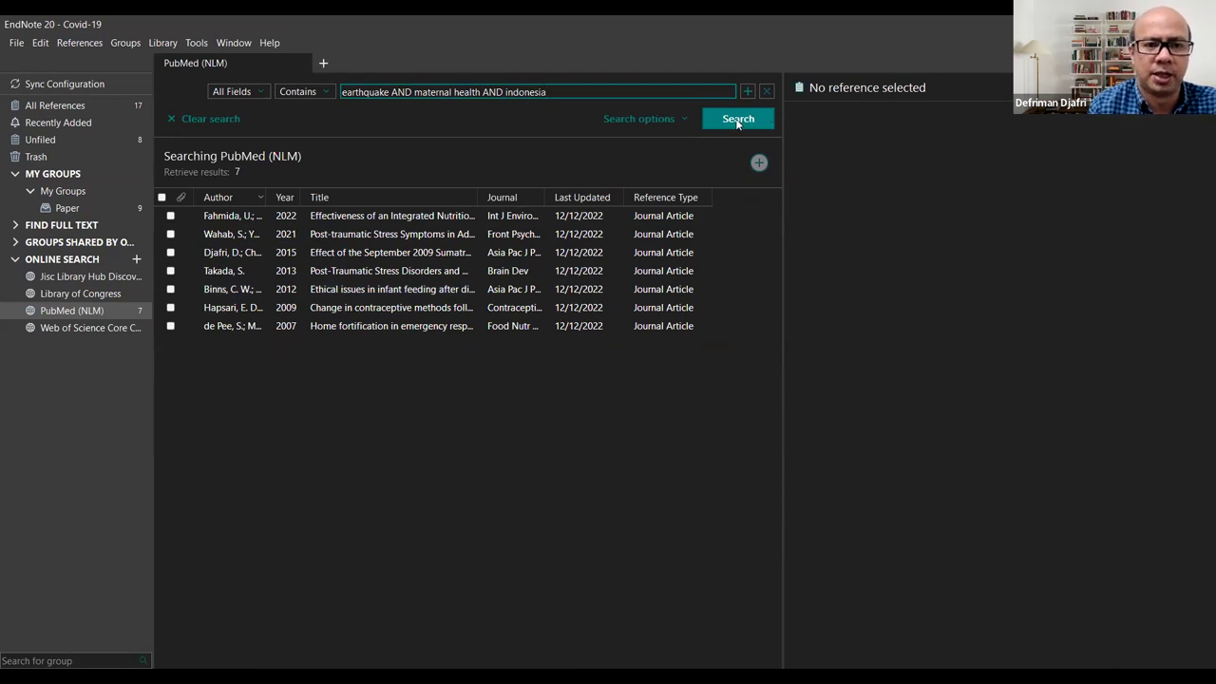
{"action": "left_click", "coordinate": [738, 120]}
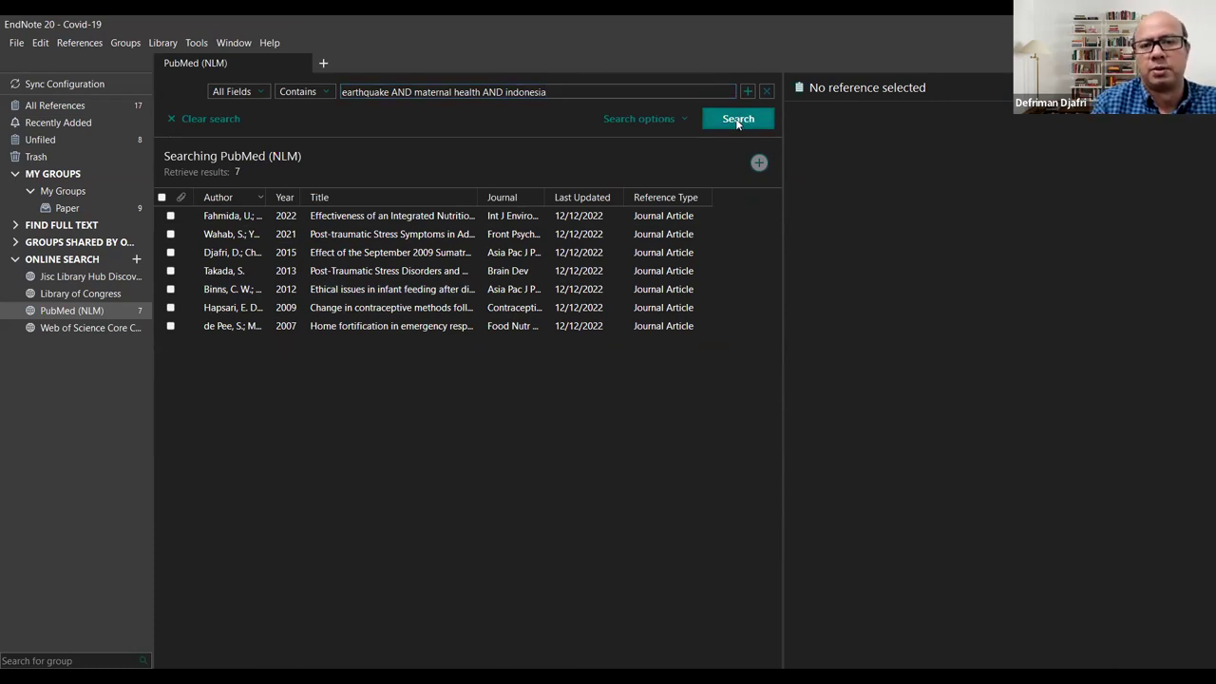
{"action": "left_click", "coordinate": [737, 120]}
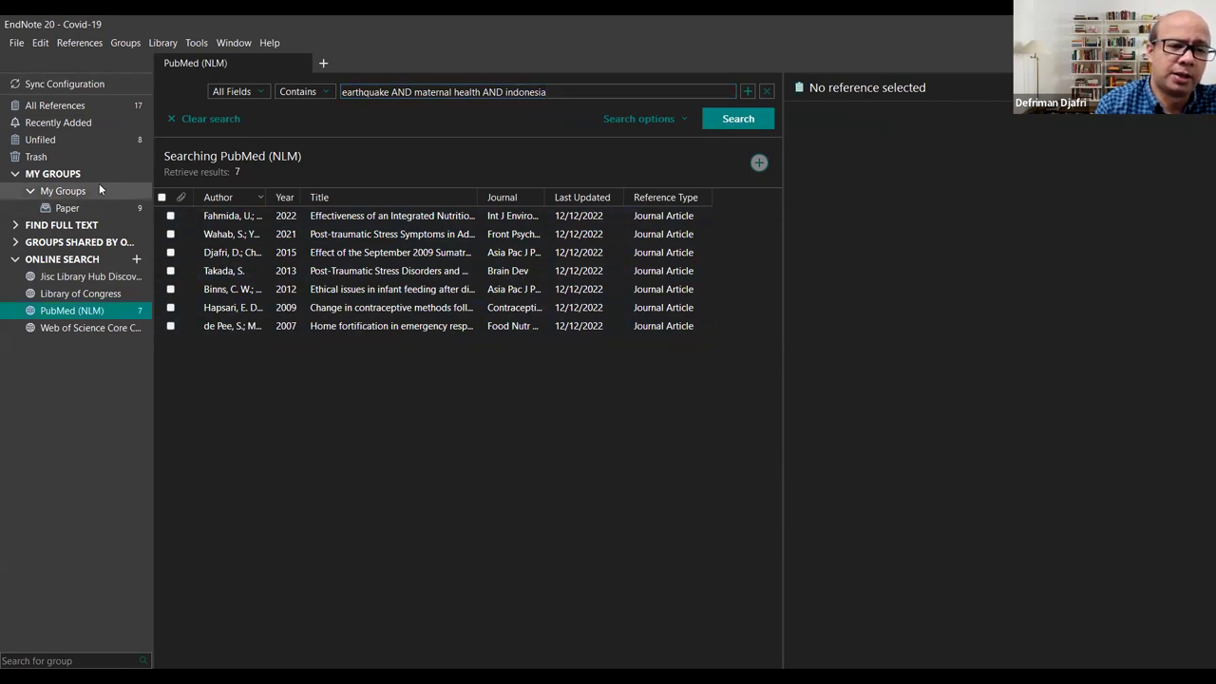
Step: Create a new group named "earthquake" under My Groups
{"action": "right_click", "coordinate": [100, 186]}
{"action": "left_click", "coordinate": [144, 194]}
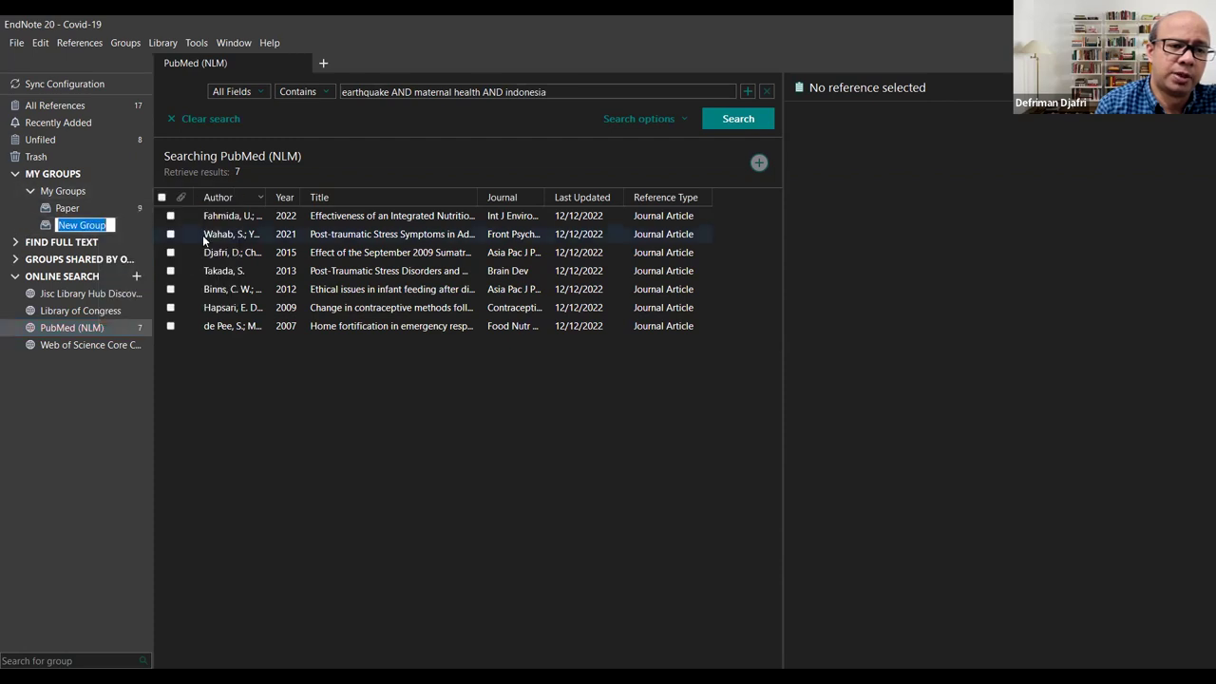
{"action": "type", "text": "e"}
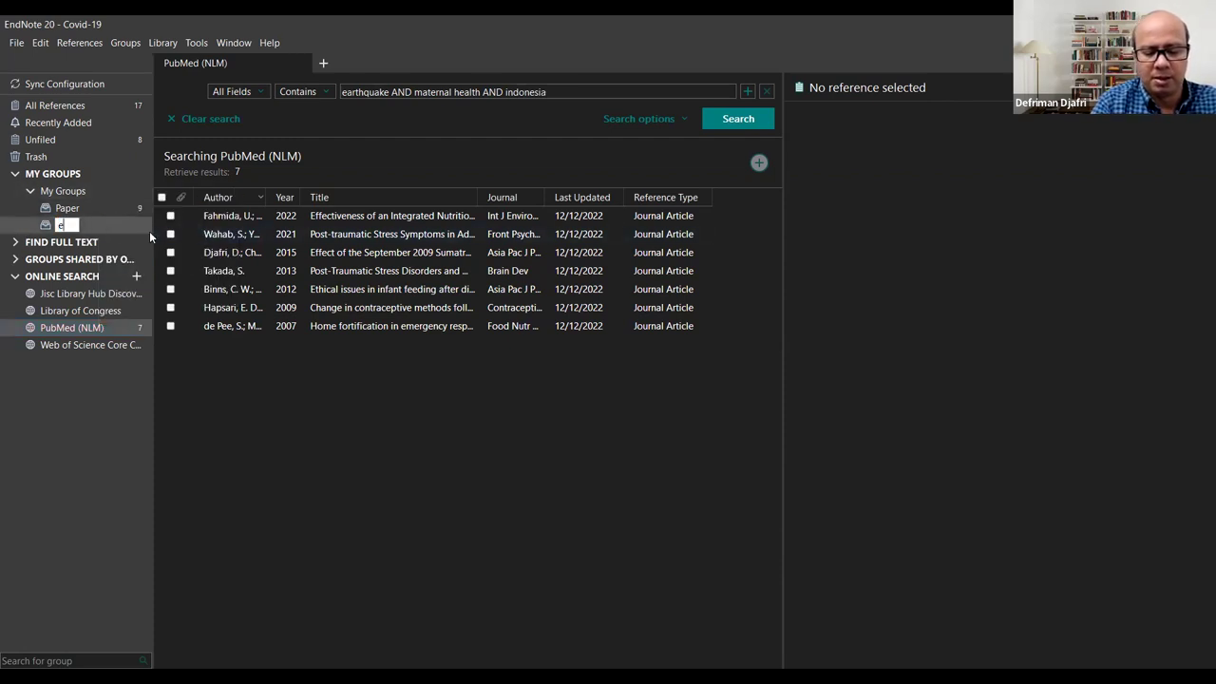
{"action": "type", "text": "arthqu"}
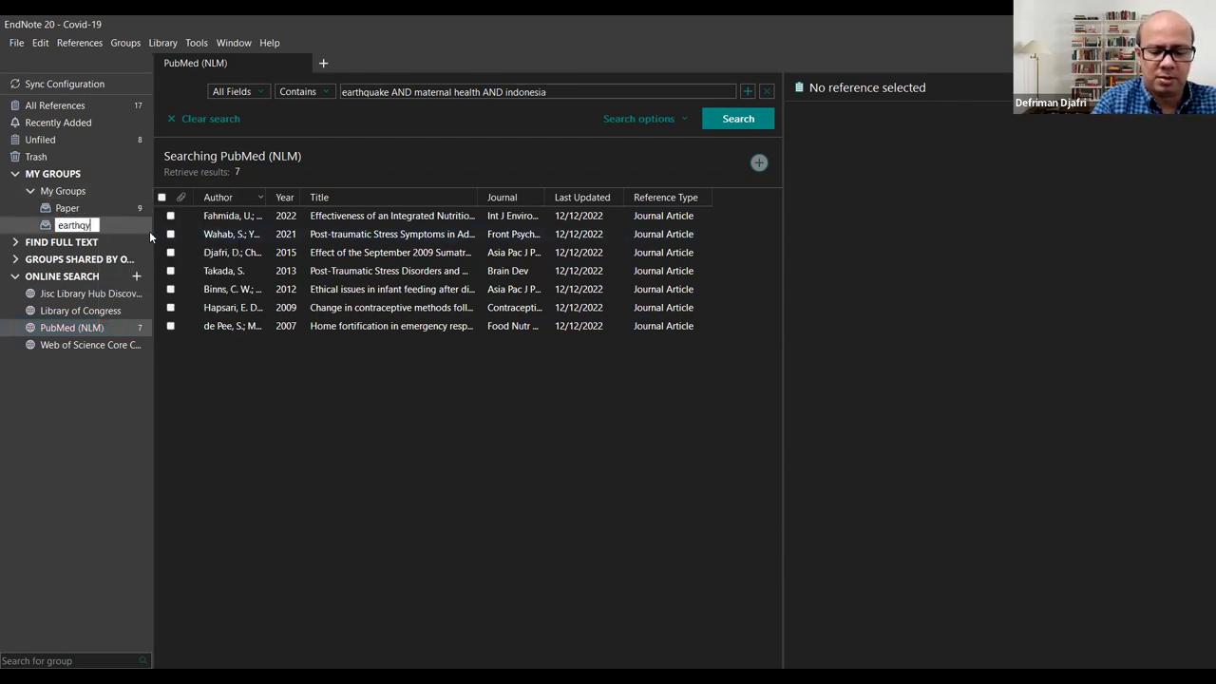
{"action": "type", "text": "ake"}
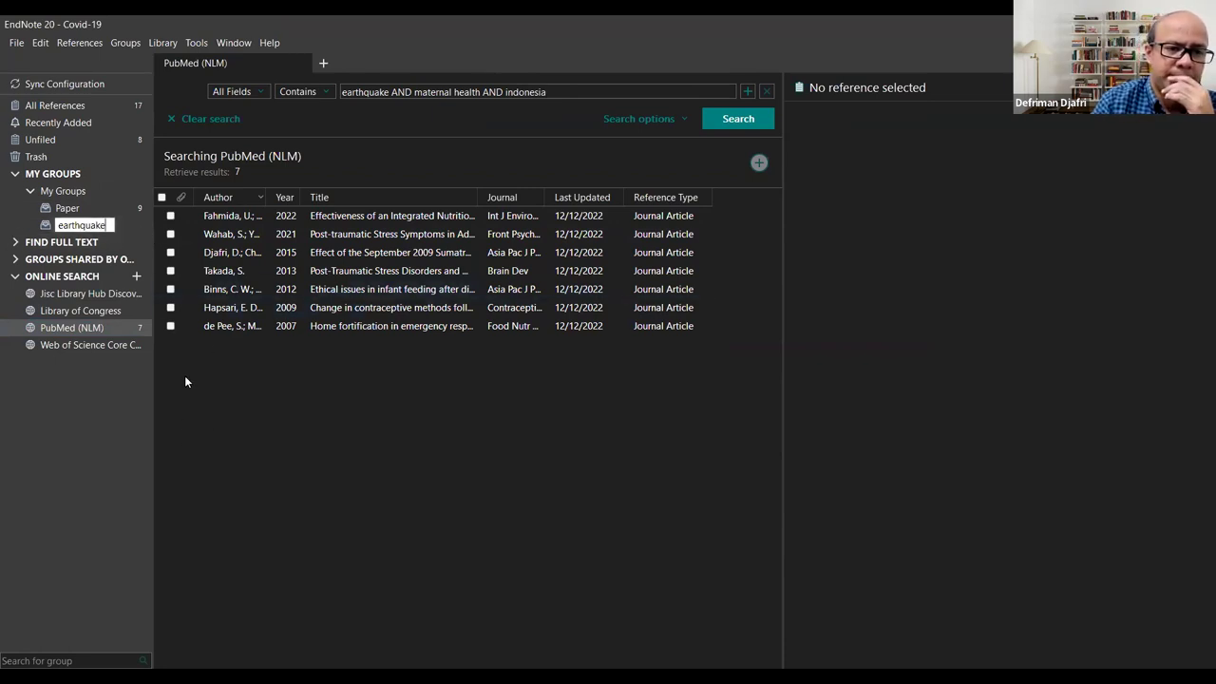
{"action": "left_click", "coordinate": [216, 433]}
Step: Select all the PubMed search results and add them to the "earthquake" group
{"action": "left_click_drag", "start_coordinate": [217, 433], "coordinate": [310, 338]}
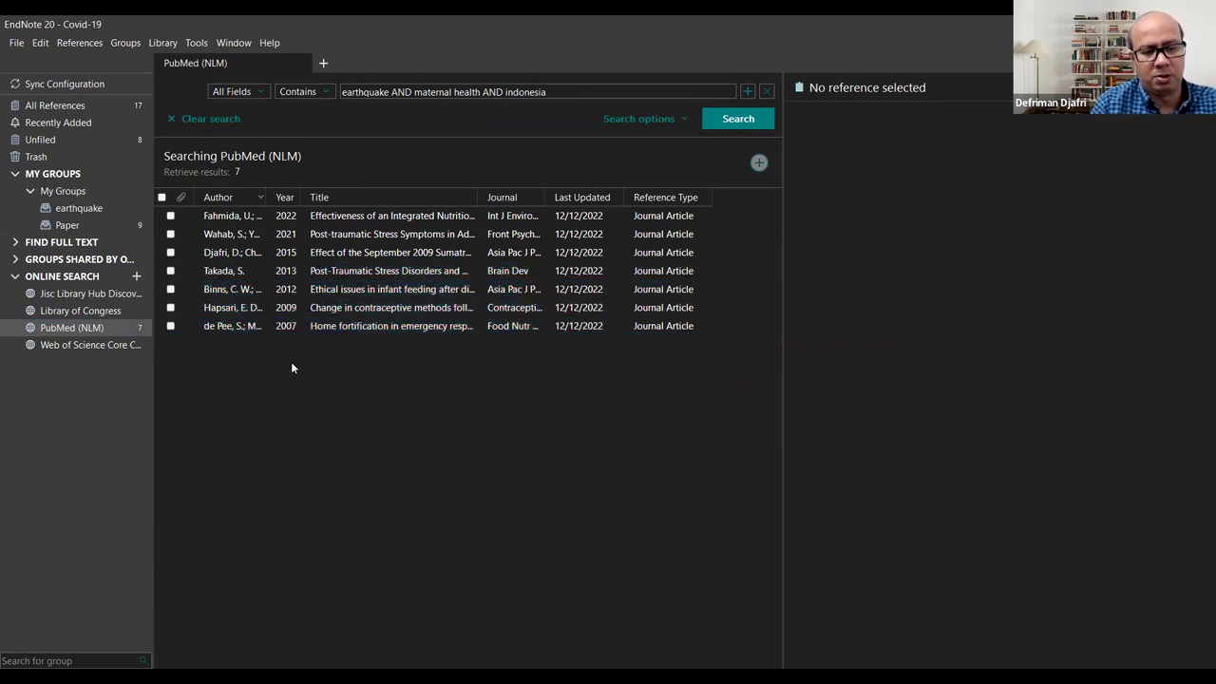
{"action": "key", "text": "ctrl+a"}
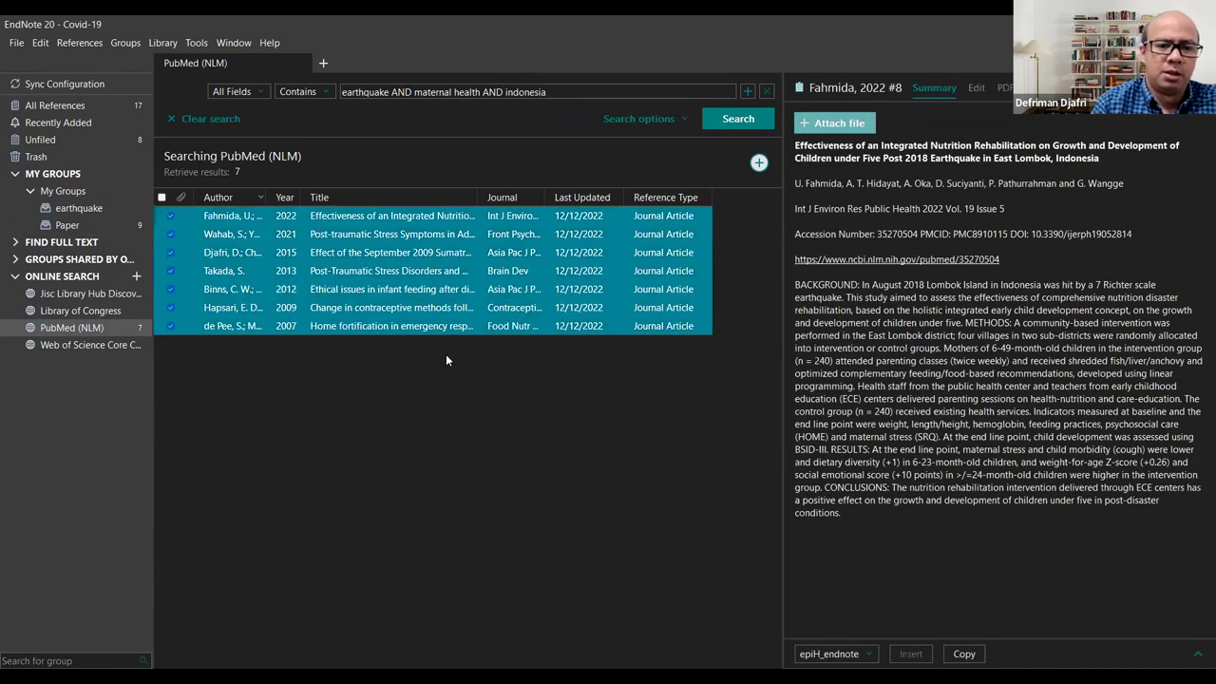
{"action": "right_click", "coordinate": [328, 273]}
{"action": "mouse_move", "coordinate": [517, 383]}
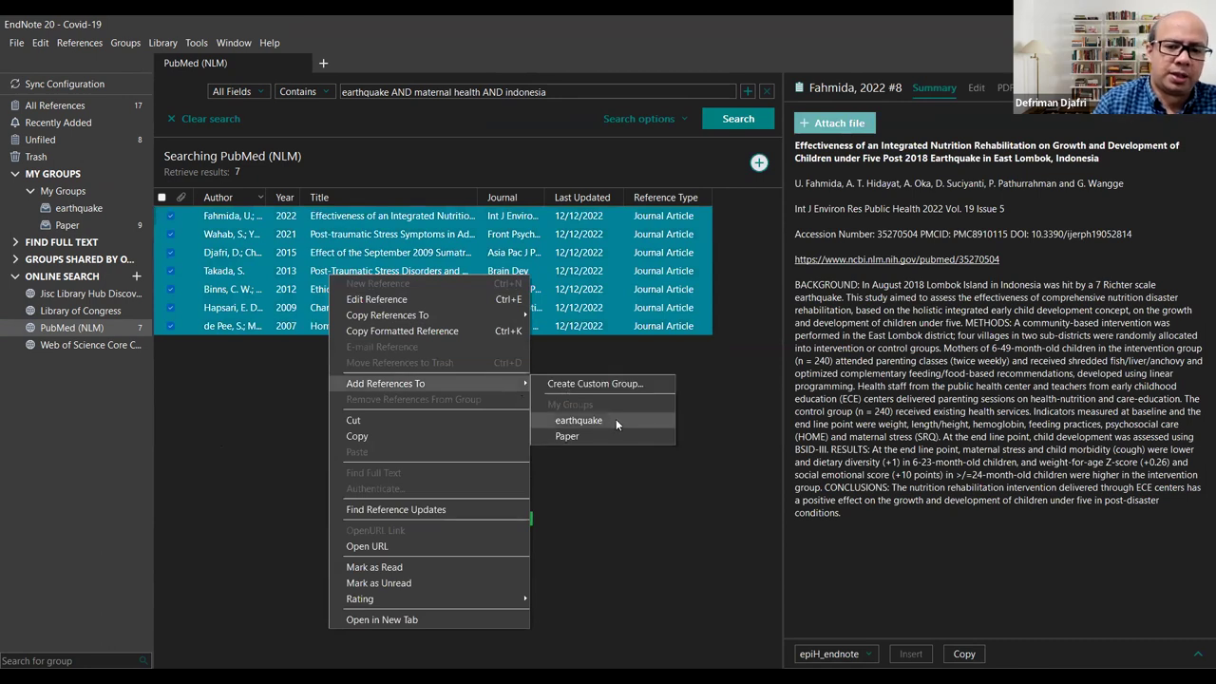
{"action": "left_click", "coordinate": [615, 420]}
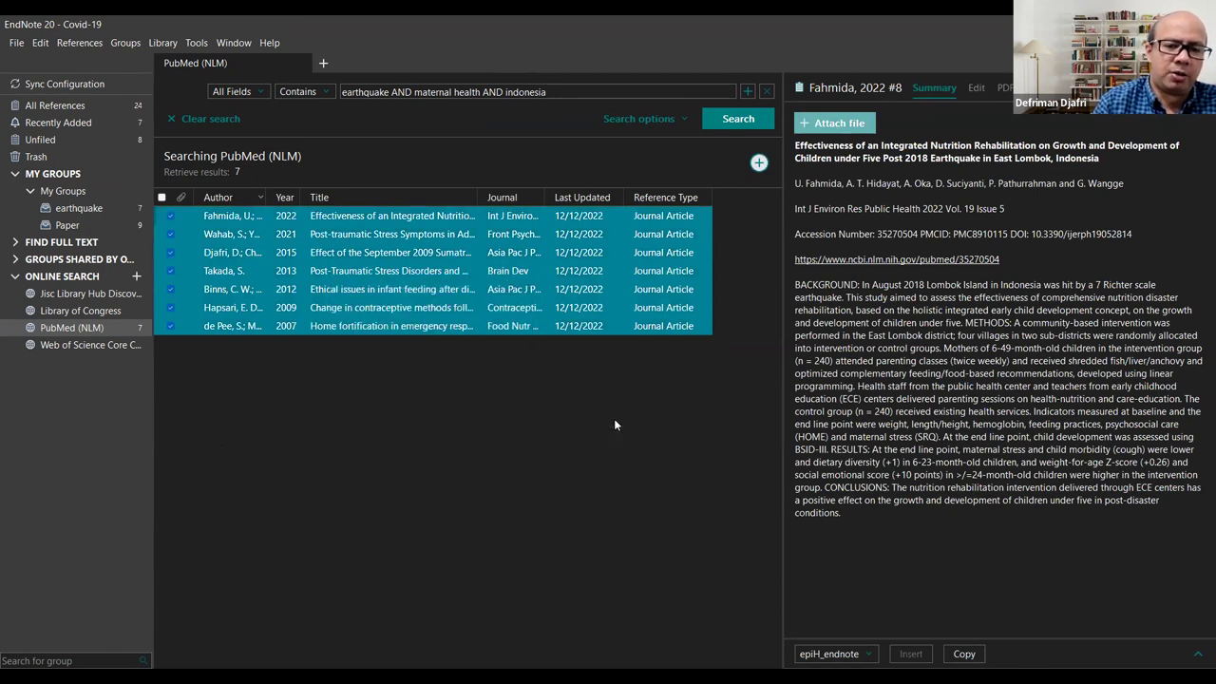
Step: Run Find Full Text on all references in the "earthquake" group
{"action": "left_click", "coordinate": [107, 221]}
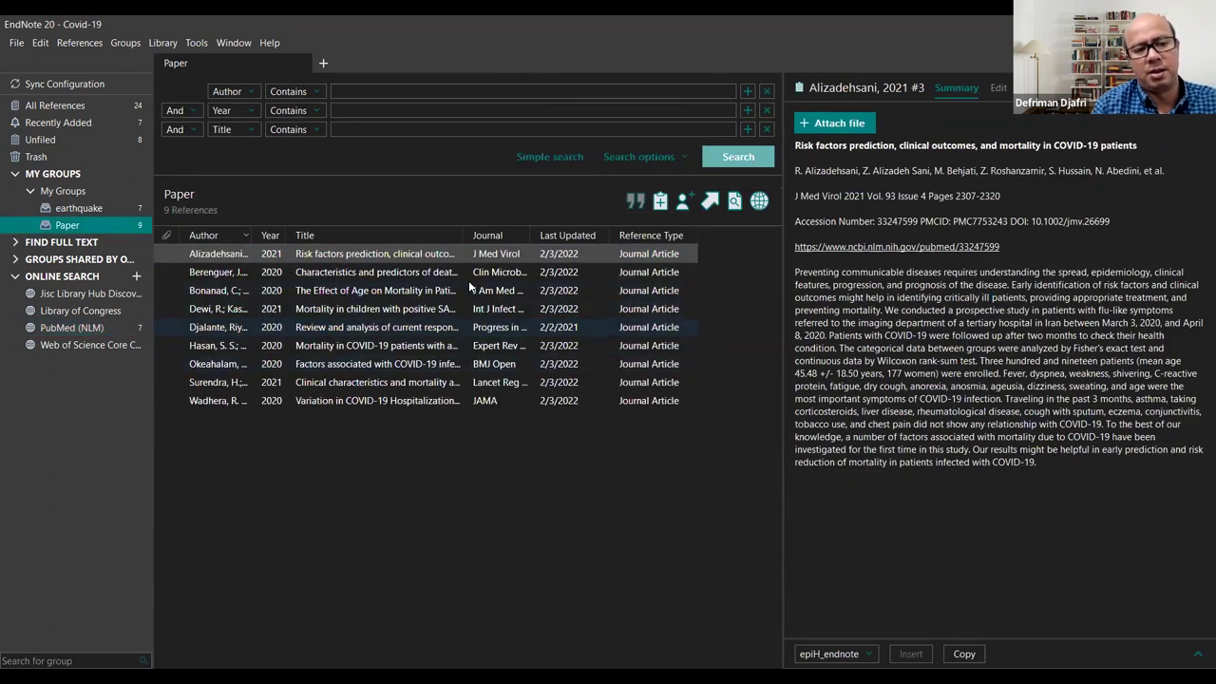
{"action": "left_click", "coordinate": [316, 272]}
{"action": "left_click", "coordinate": [85, 208]}
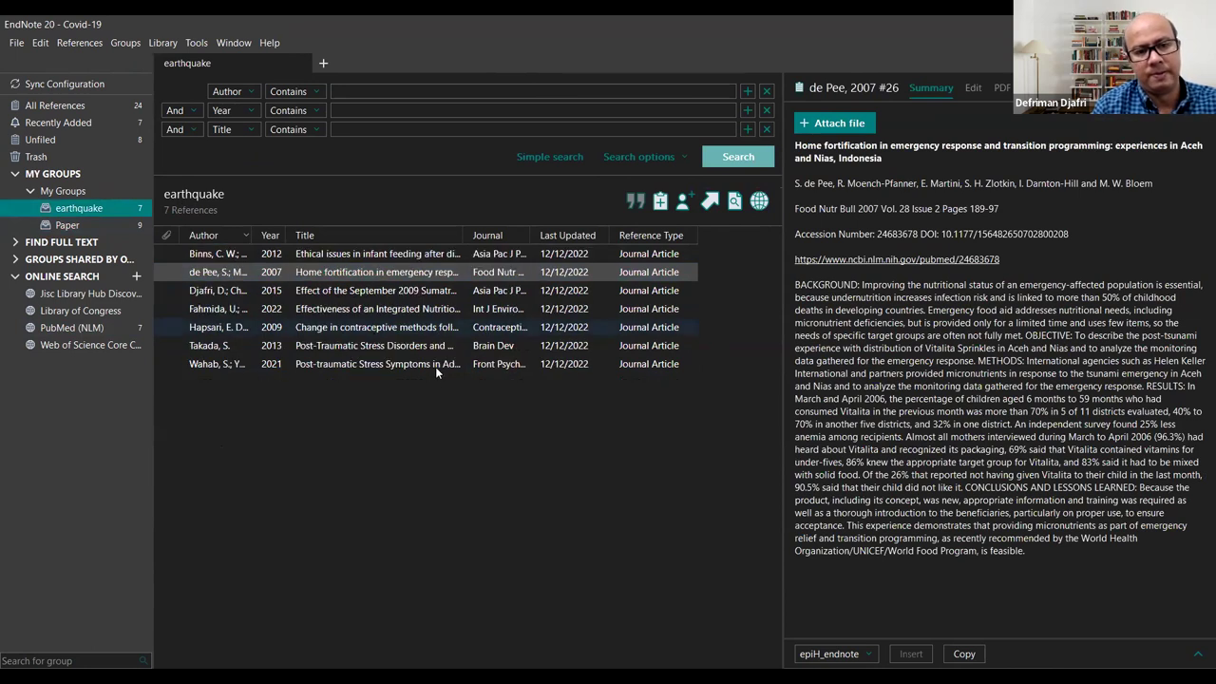
{"action": "left_click", "coordinate": [413, 409]}
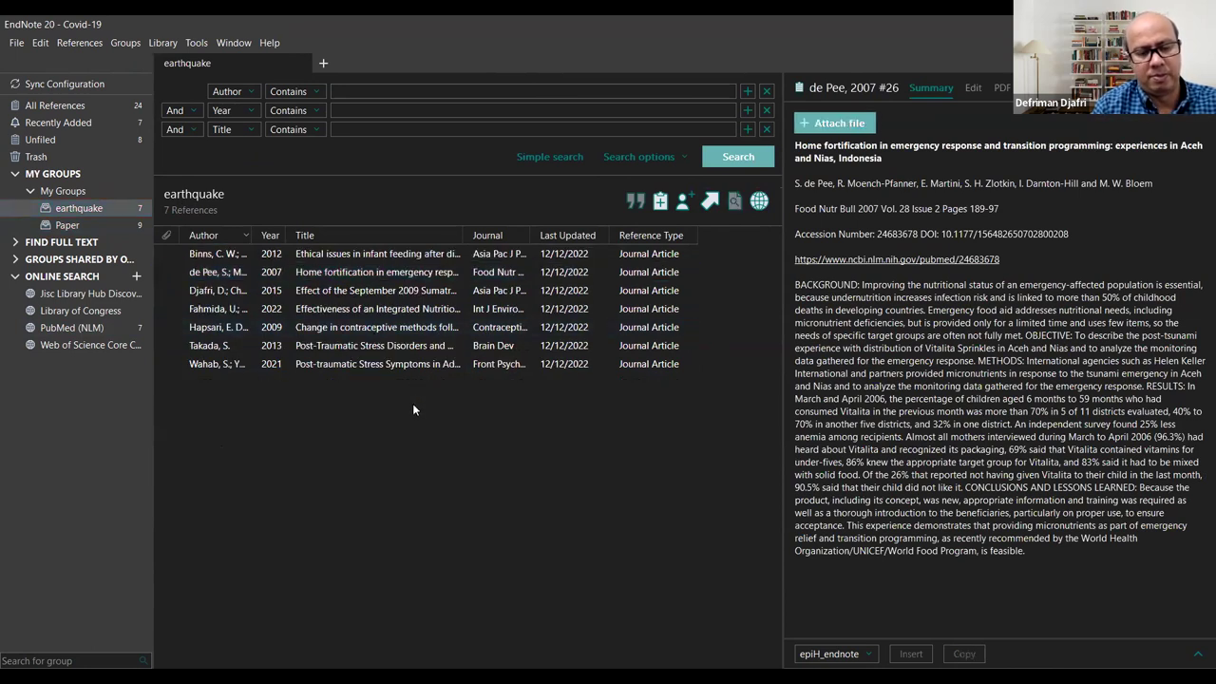
{"action": "key", "text": "ctrl+a"}
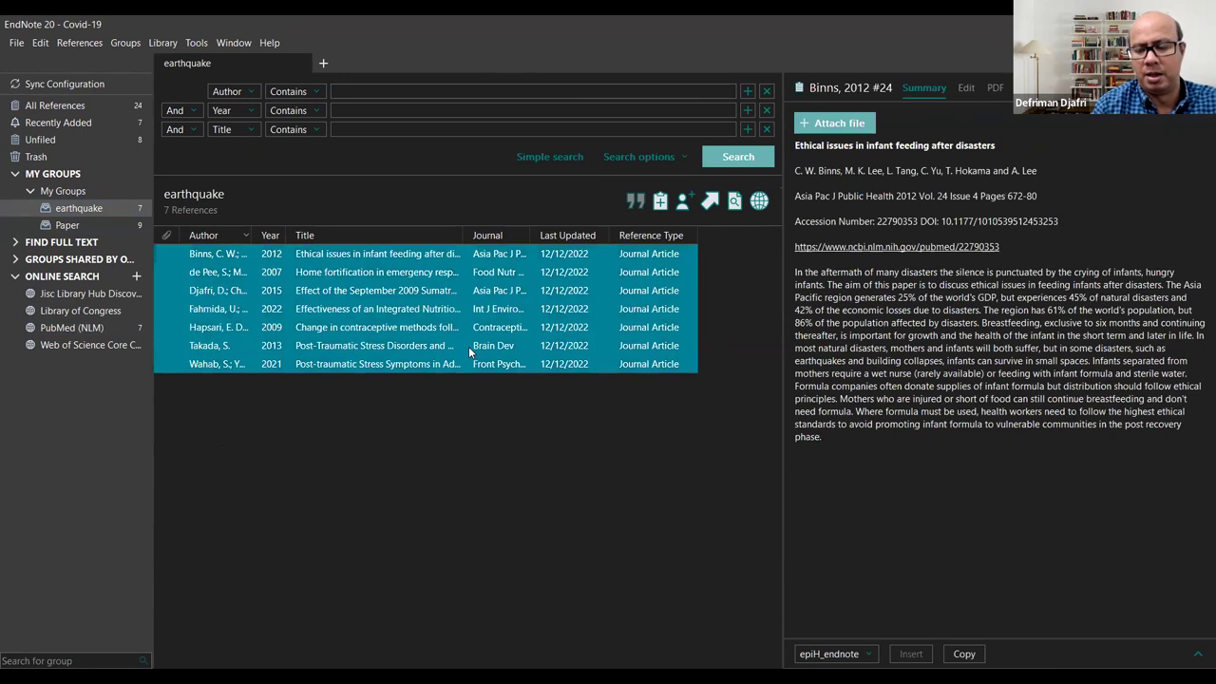
{"action": "right_click", "coordinate": [469, 346]}
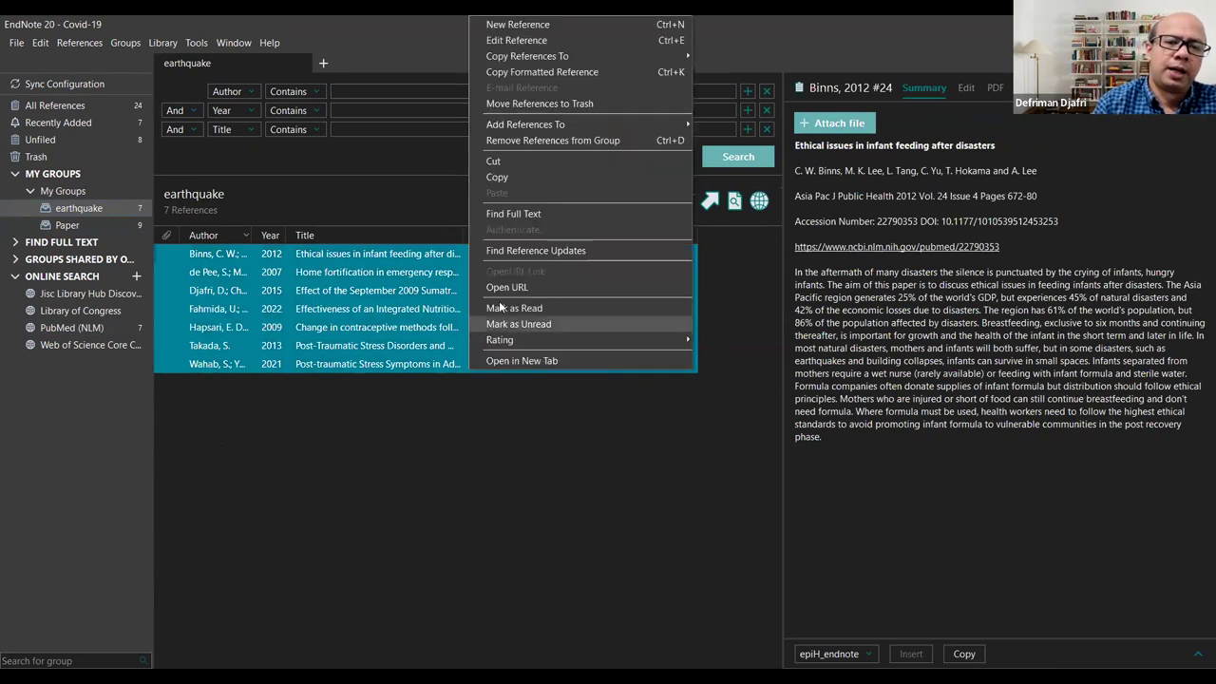
{"action": "left_click", "coordinate": [586, 214]}
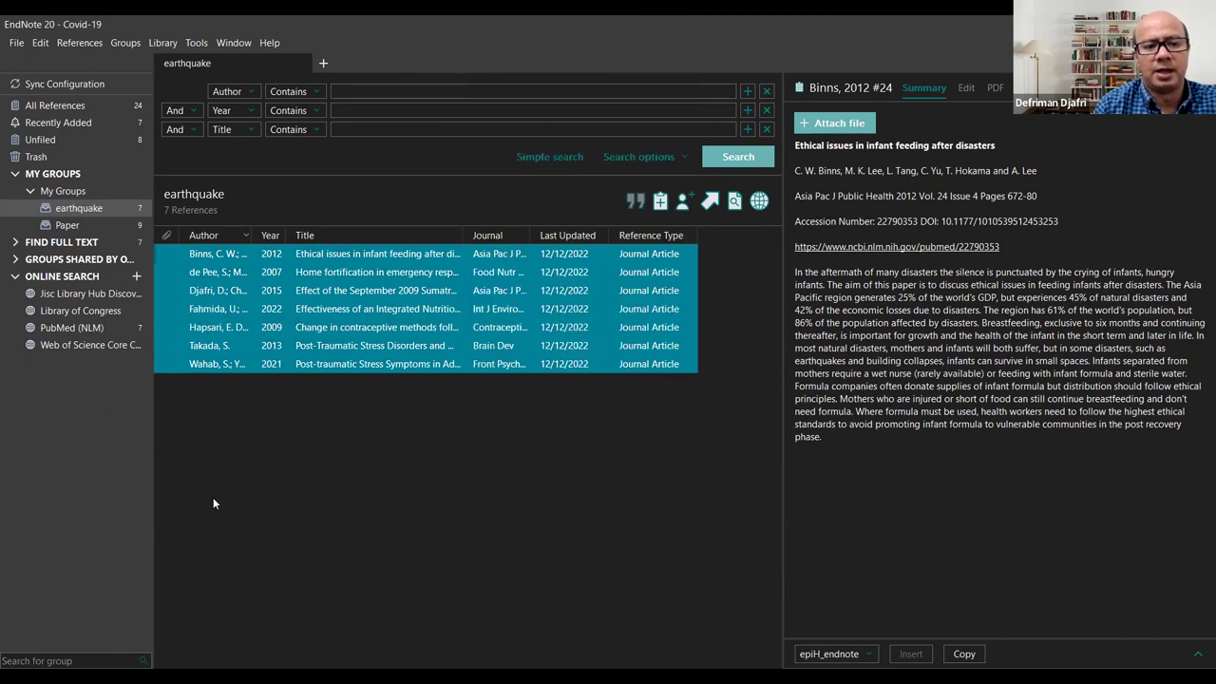
Step: Expand the Find Full Text section, view its "Searching..." references and dismiss the EndNote Web server warning
{"action": "left_click", "coordinate": [339, 425]}
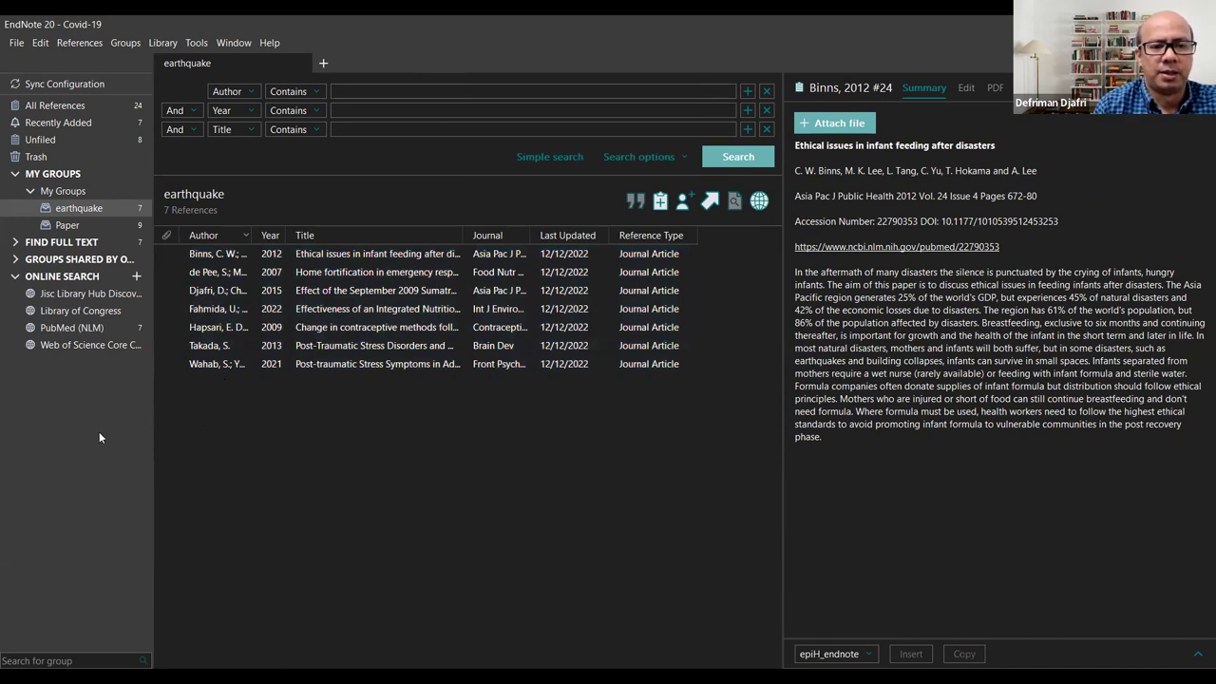
{"action": "left_click", "coordinate": [14, 242]}
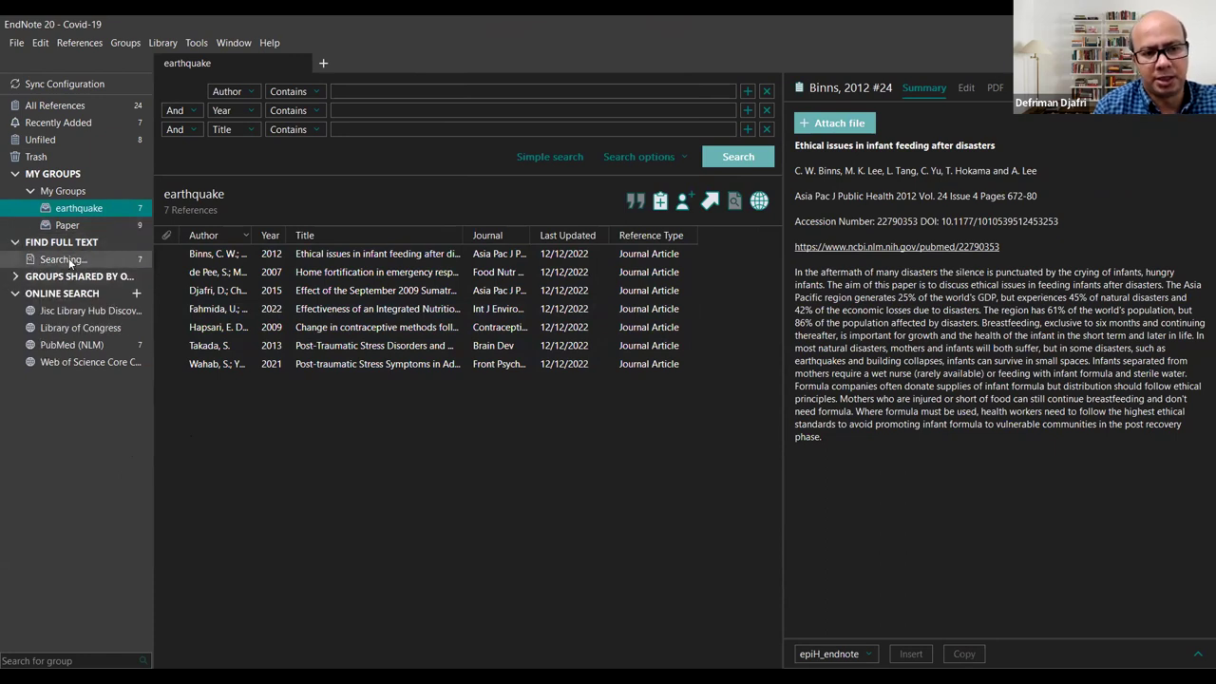
{"action": "left_click", "coordinate": [134, 257]}
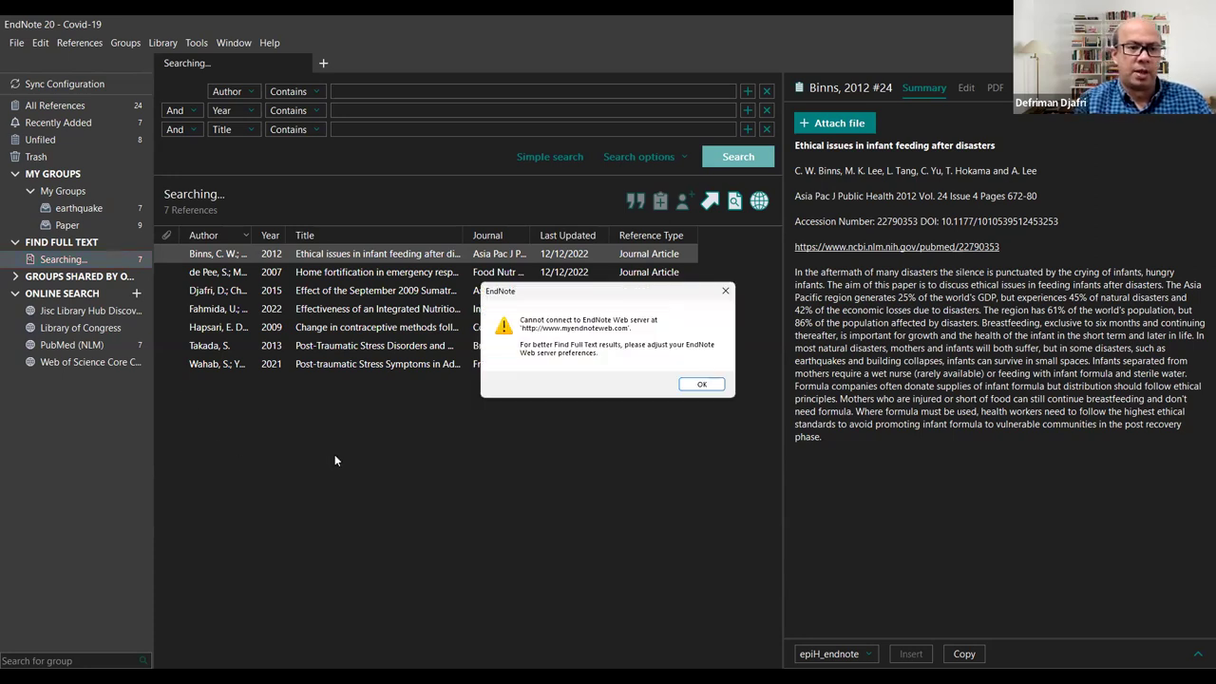
{"action": "left_click", "coordinate": [701, 385]}
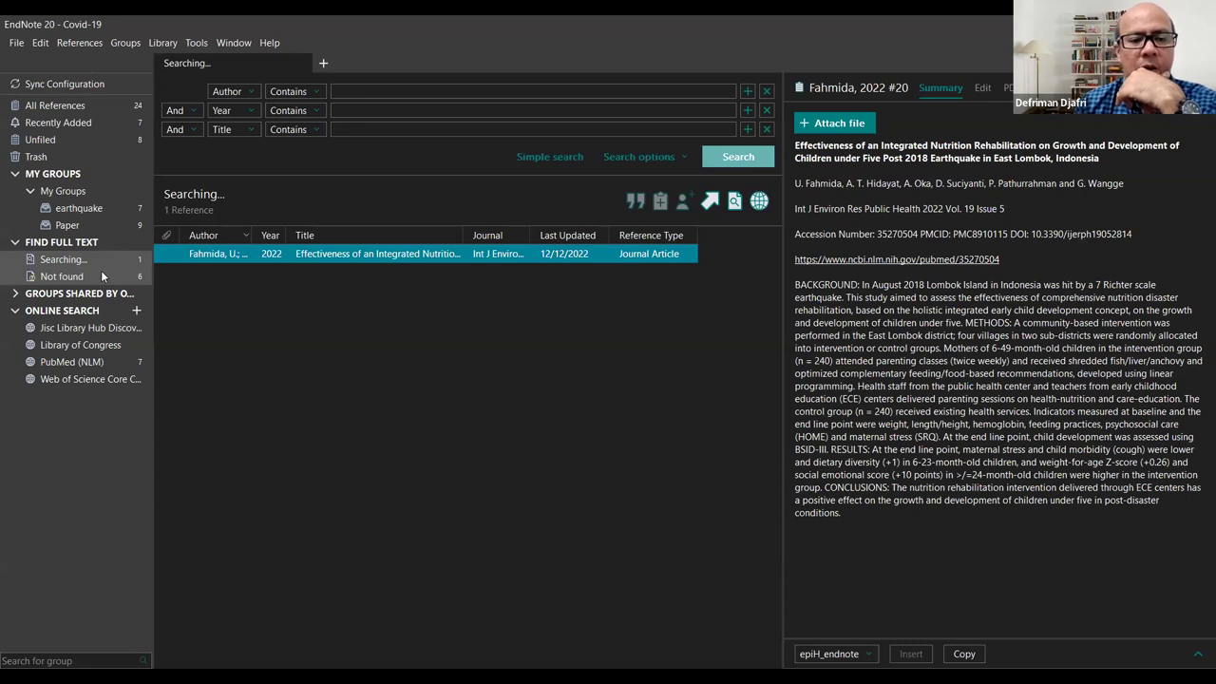
Step: View the references in the "Paper" group and in the "Found URL" full-text group
{"action": "left_click", "coordinate": [117, 224]}
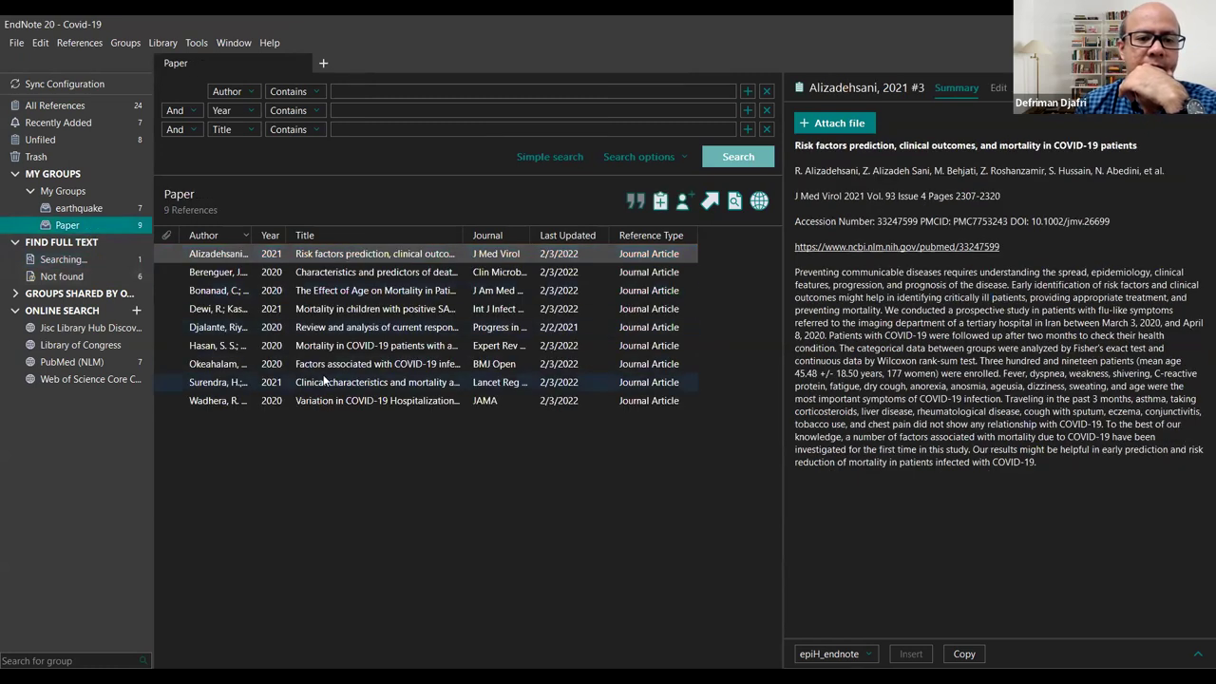
{"action": "left_click", "coordinate": [316, 443]}
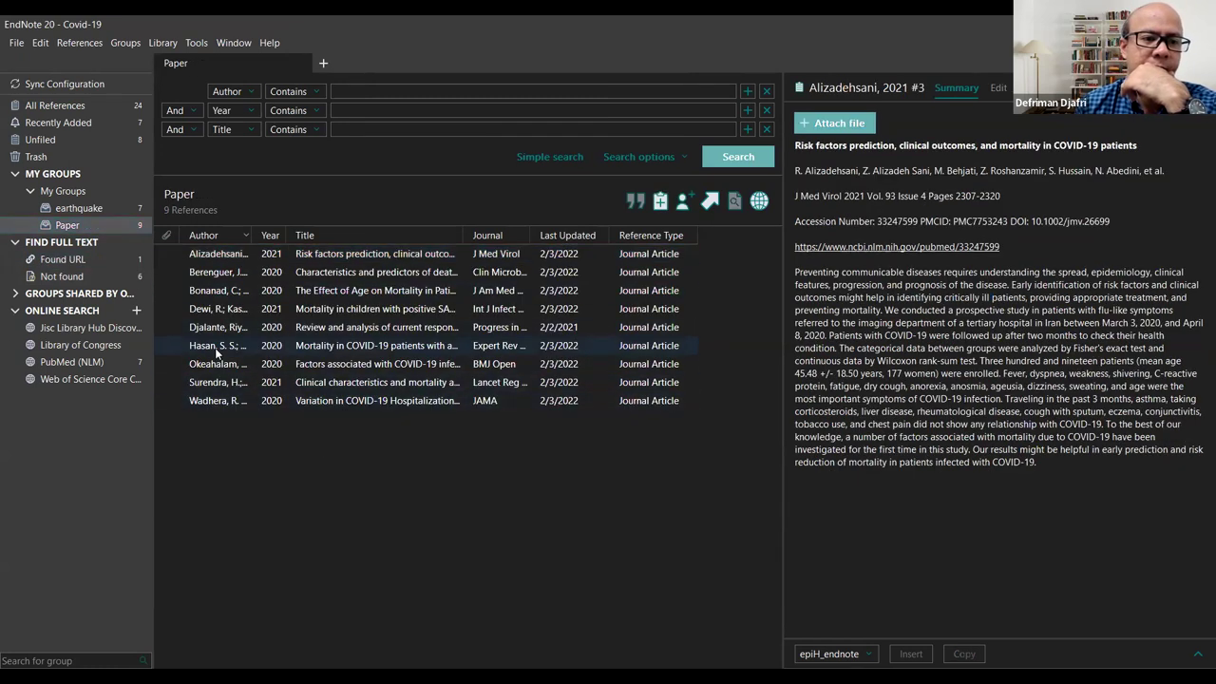
{"action": "left_click", "coordinate": [91, 263]}
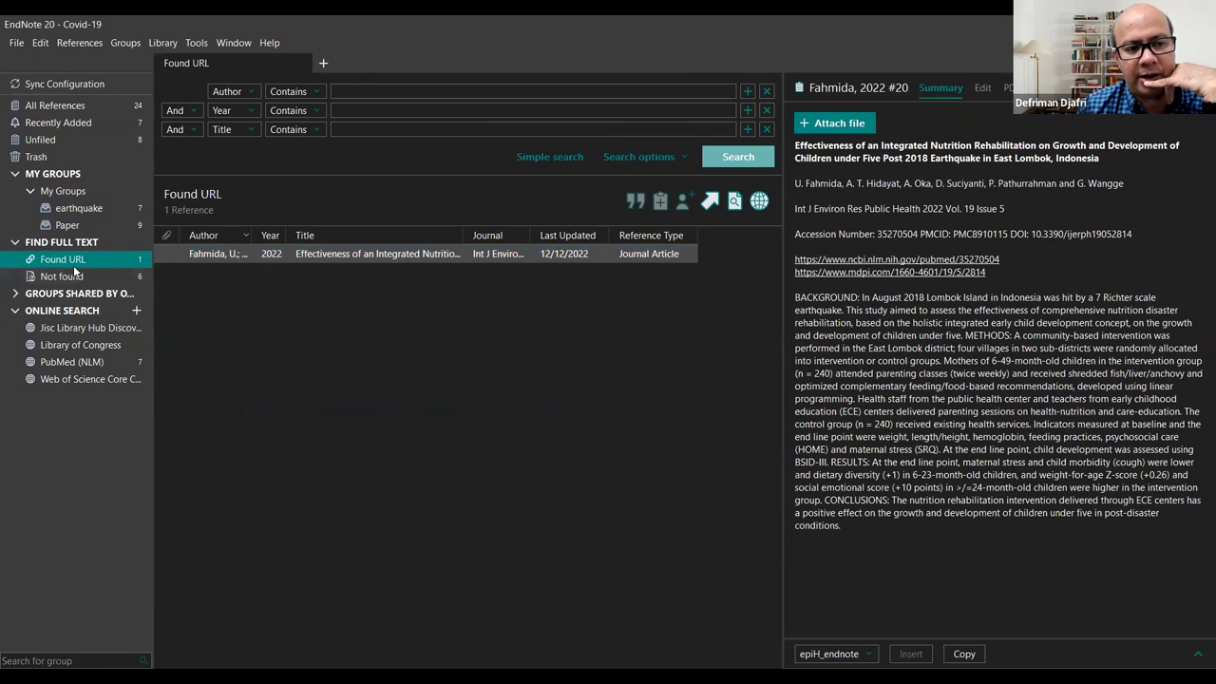
Step: Run Find Full Text on all references in the "Paper" group
{"action": "left_click", "coordinate": [63, 224]}
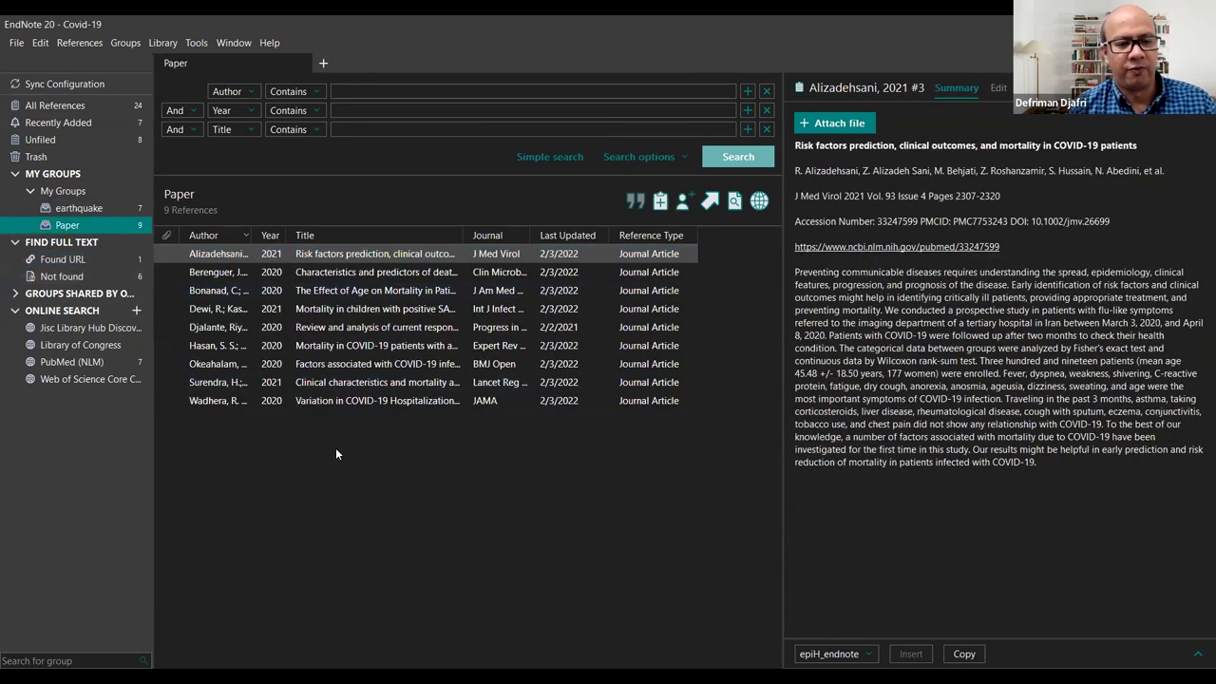
{"action": "left_click", "coordinate": [404, 382]}
{"action": "key", "text": "ctrl+a"}
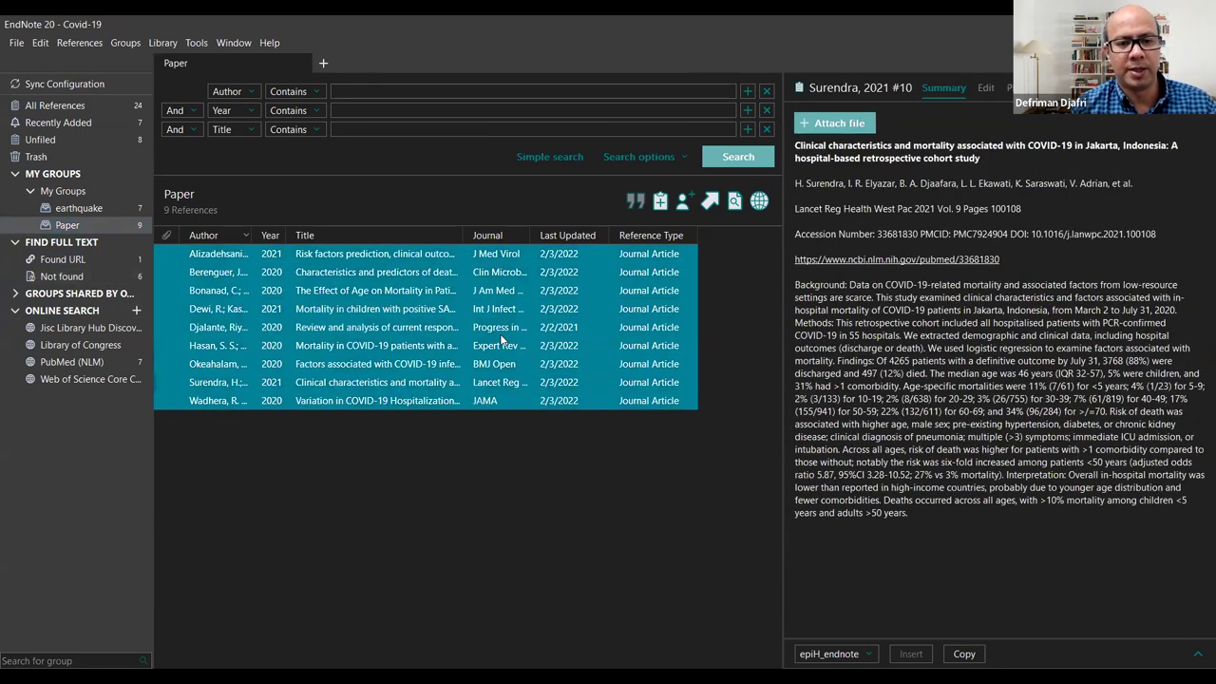
{"action": "right_click", "coordinate": [500, 334]}
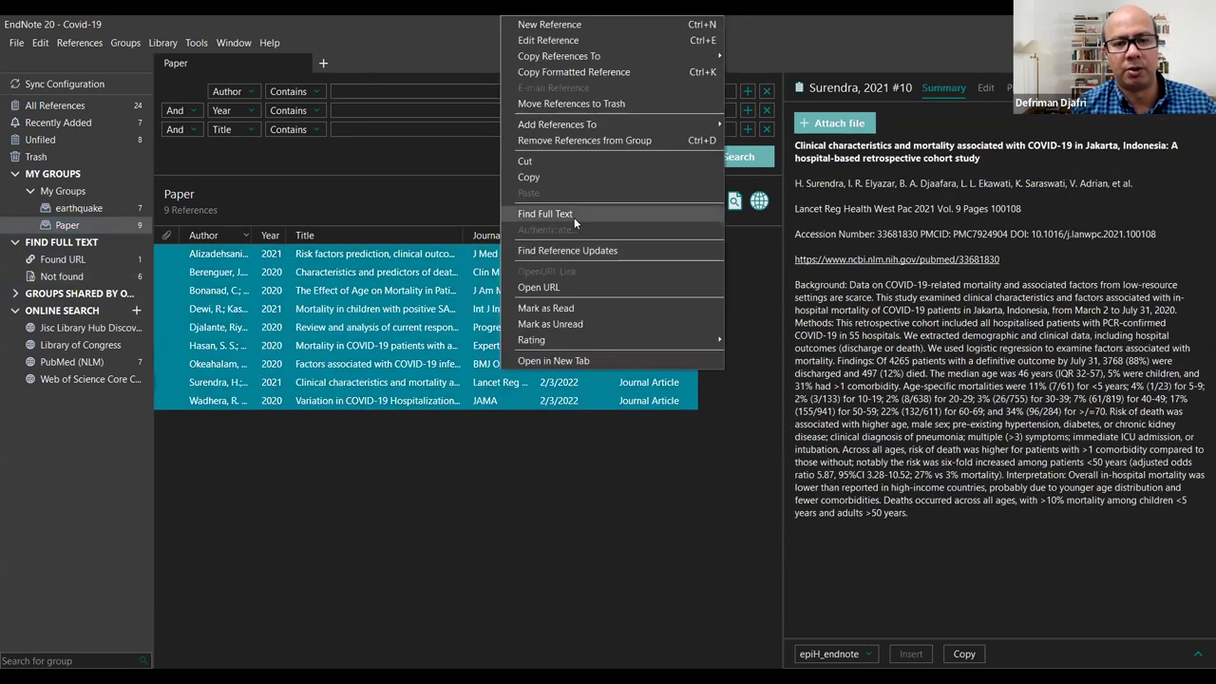
{"action": "left_click", "coordinate": [574, 219]}
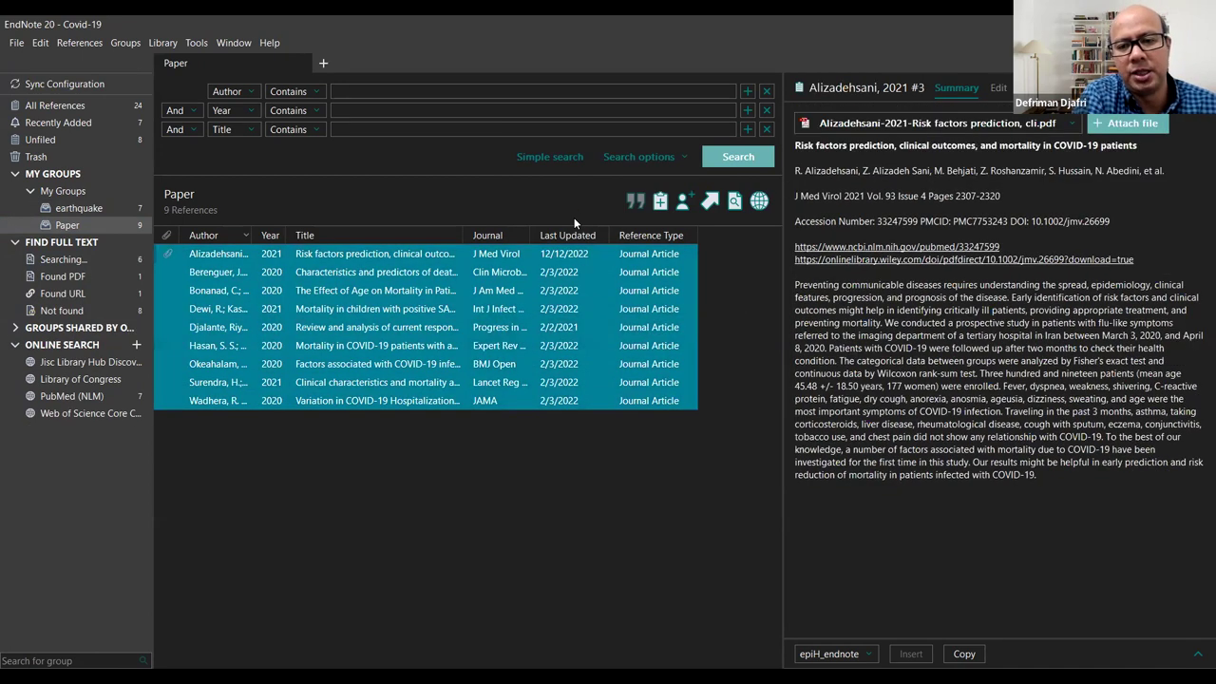
Step: View the references in the "Found PDF" group and select the 2021 J Med Virol article on COVID-19 risk factors
{"action": "left_click", "coordinate": [84, 278]}
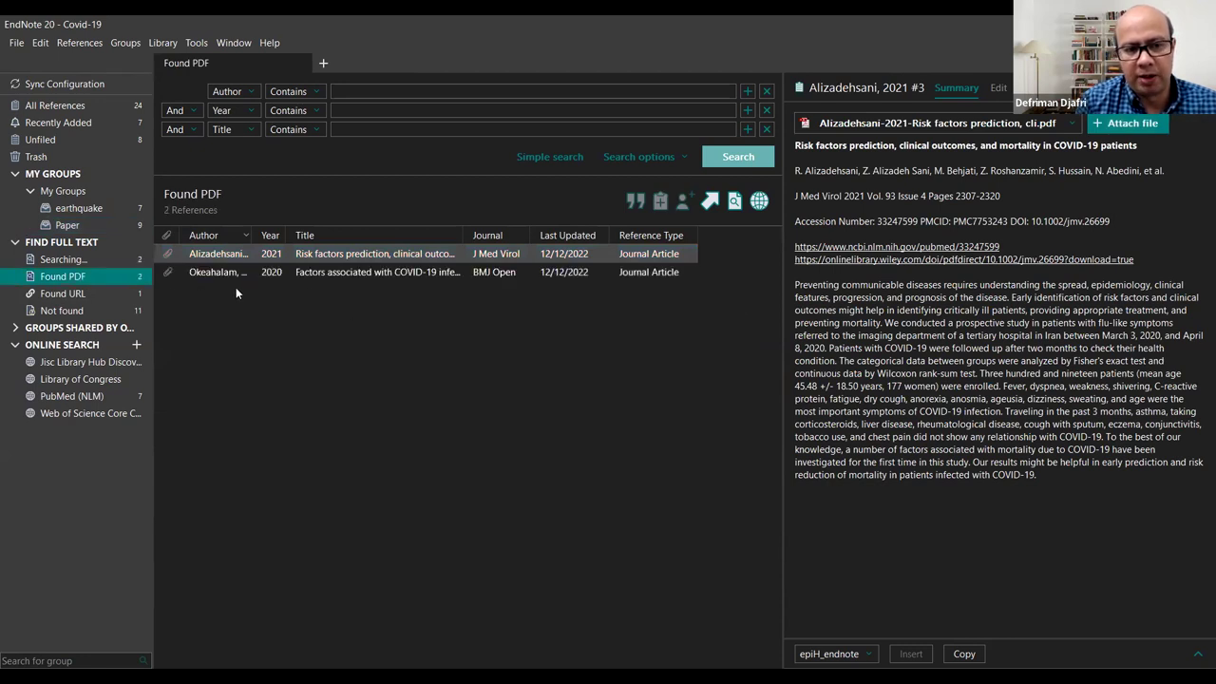
{"action": "left_click", "coordinate": [323, 271]}
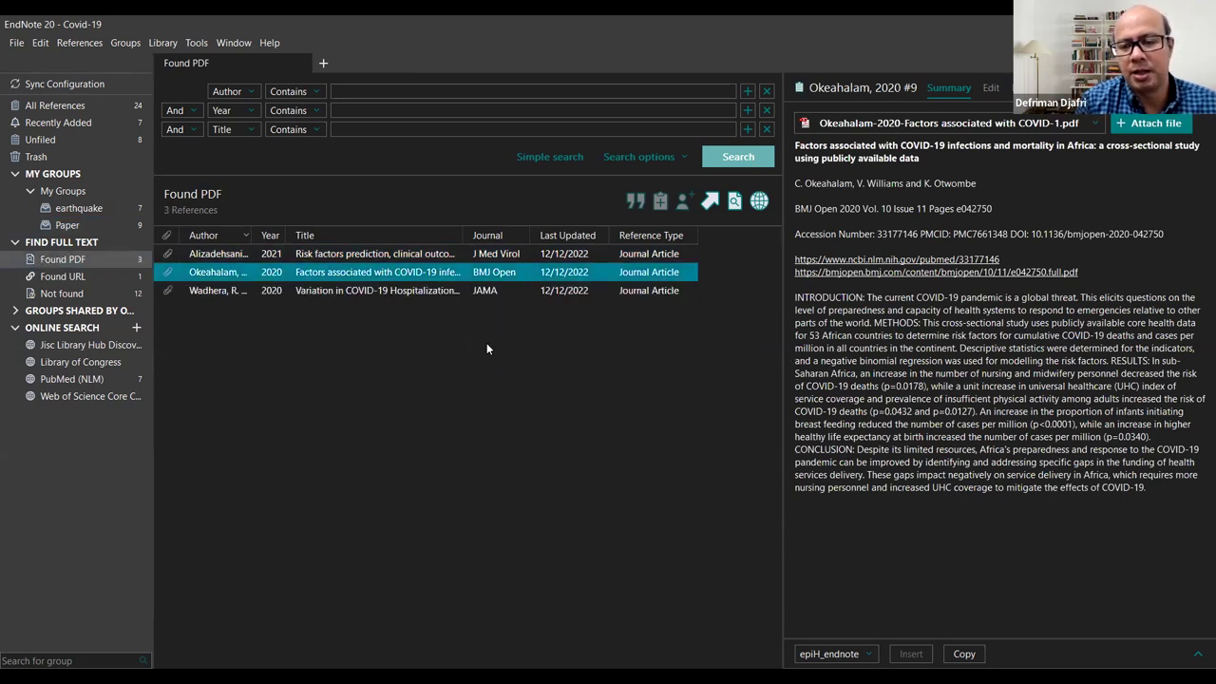
{"action": "left_click", "coordinate": [362, 257]}
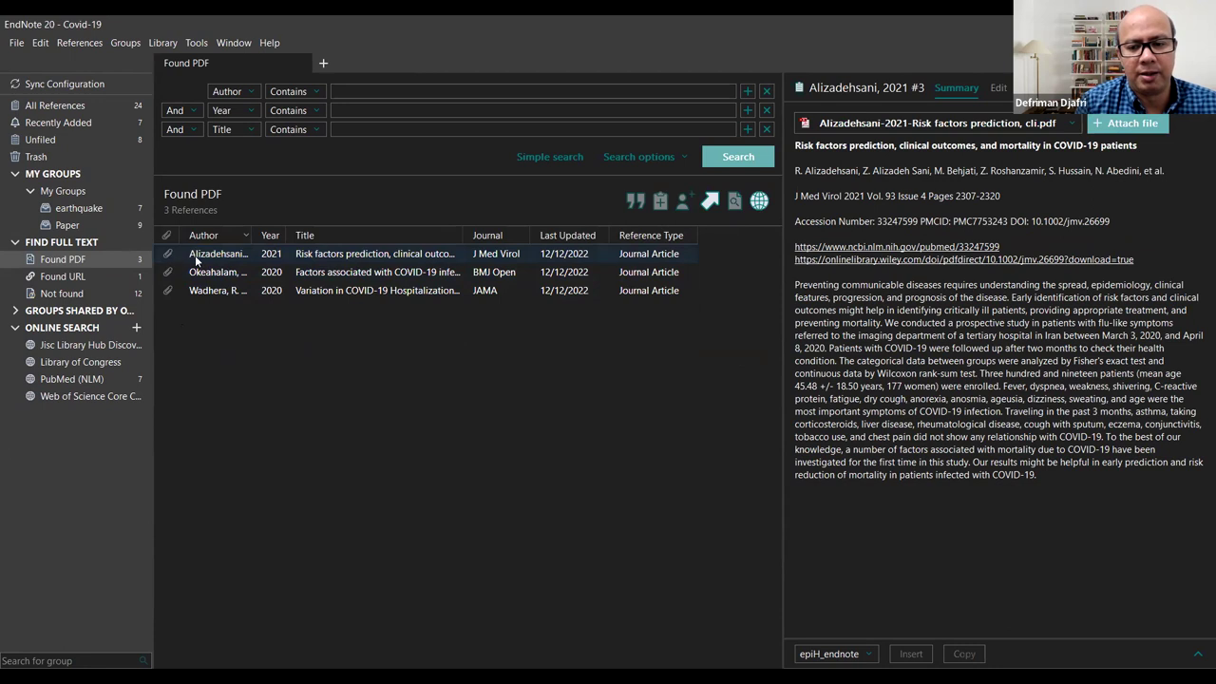
{"action": "left_click", "coordinate": [242, 262]}
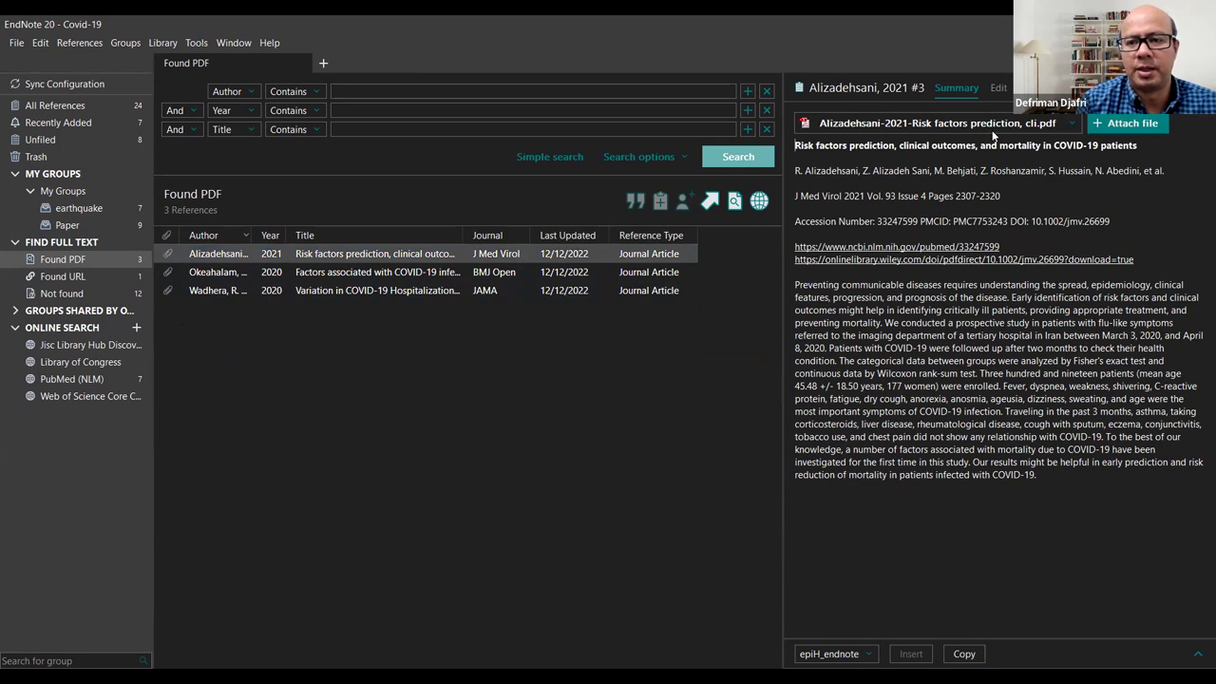
Step: Open the PDF attached to the J Med Virol reference in a maximized window and read through its pages
{"action": "left_click", "coordinate": [890, 123]}
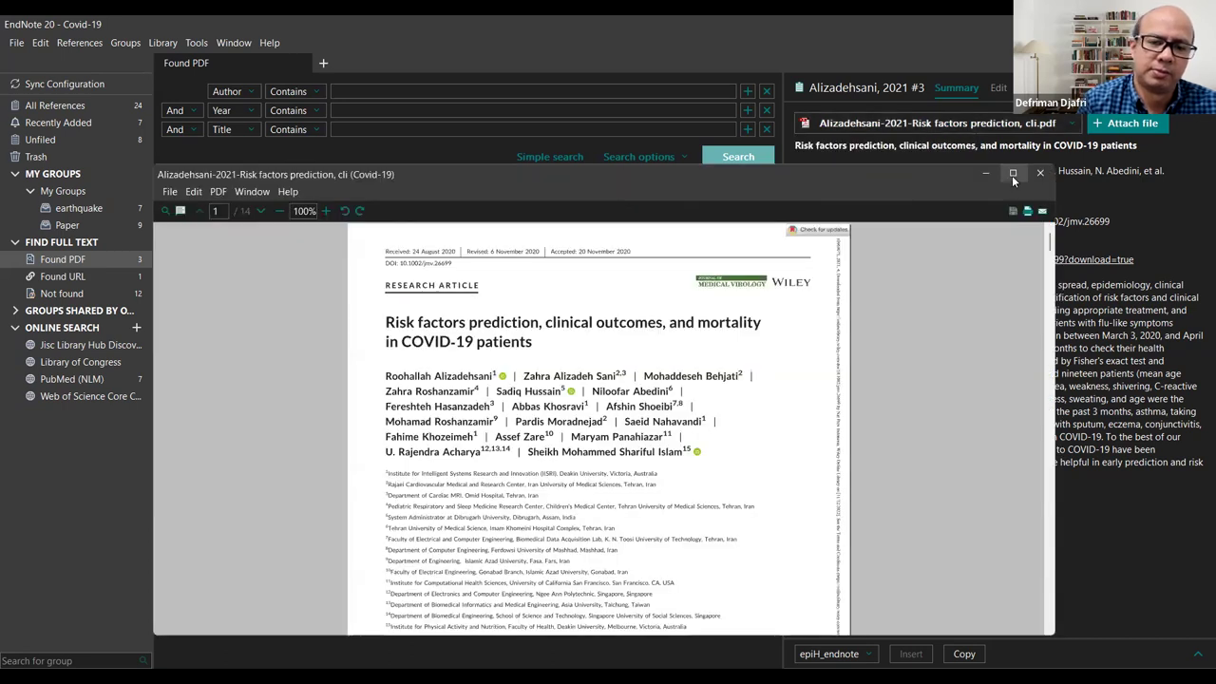
{"action": "left_click", "coordinate": [1012, 175]}
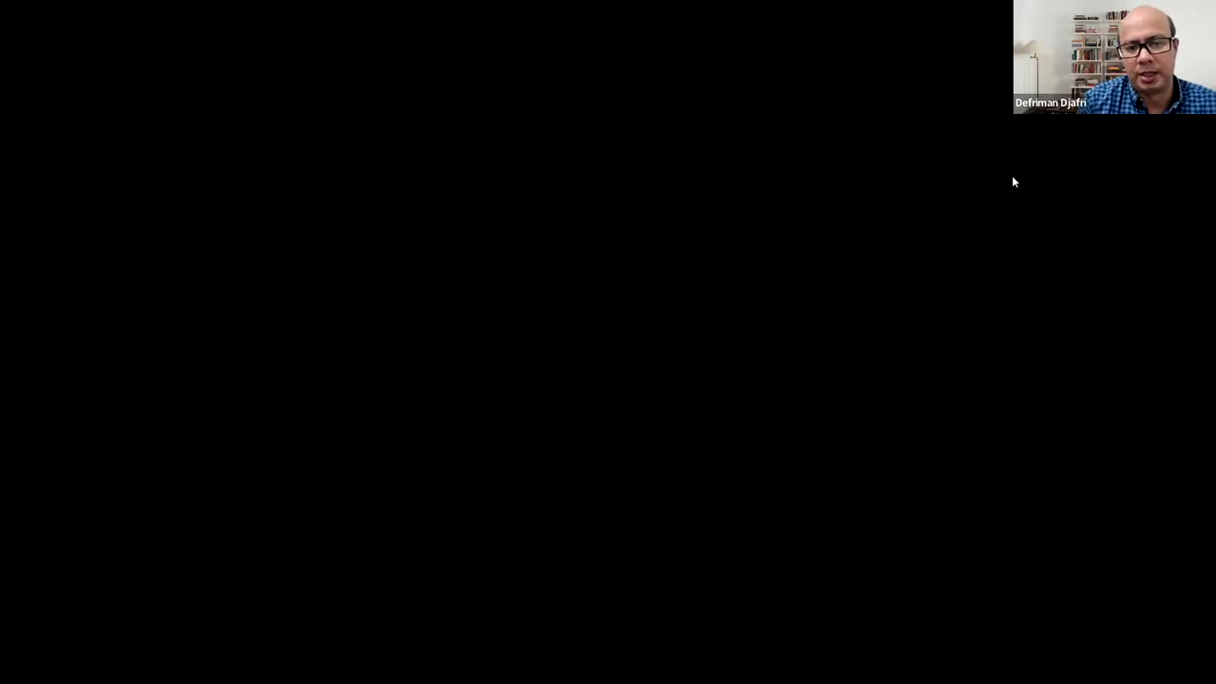
{"action": "scroll", "coordinate": [592, 314], "scroll_direction": "down", "scroll_amount": 5}
{"action": "scroll", "coordinate": [592, 314], "scroll_direction": "down", "scroll_amount": 10}
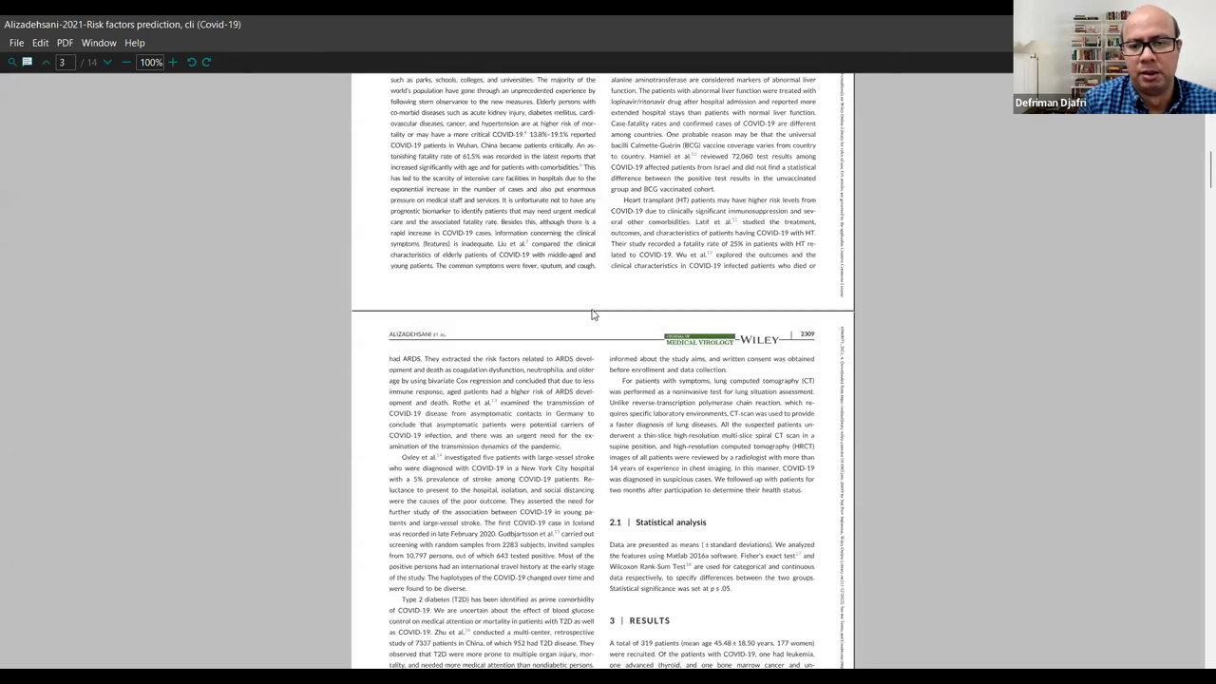
{"action": "scroll", "coordinate": [592, 315], "scroll_direction": "down", "scroll_amount": 15}
{"action": "scroll", "coordinate": [592, 315], "scroll_direction": "down", "scroll_amount": 20}
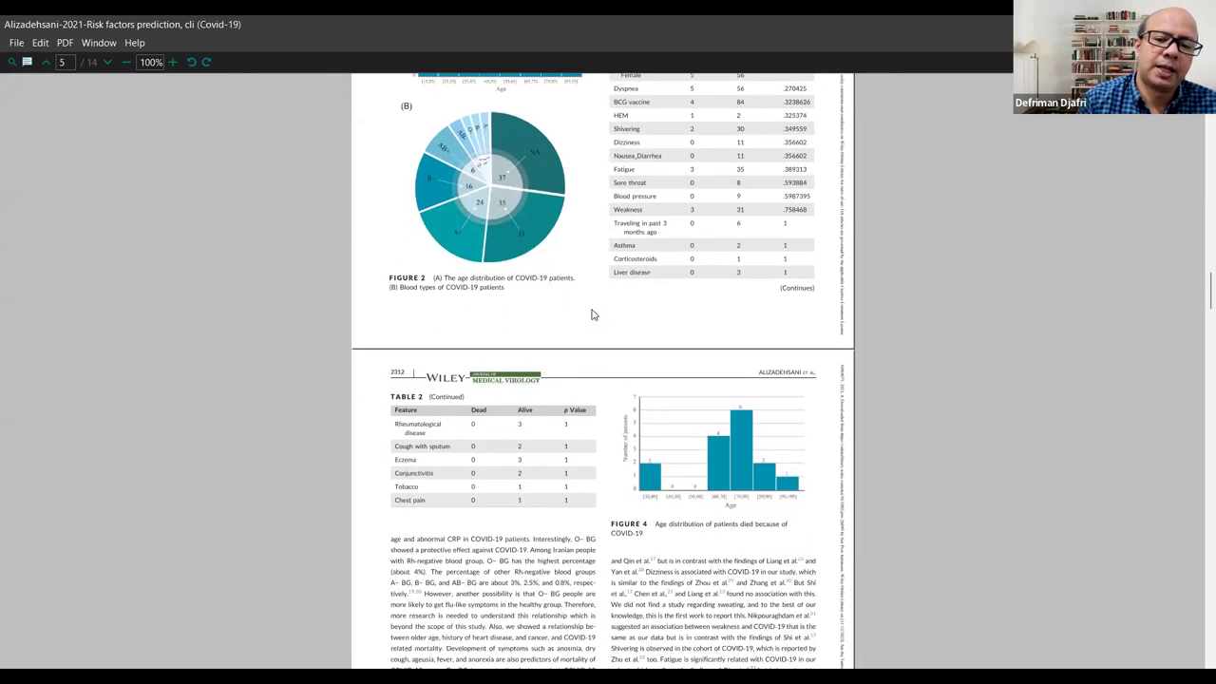
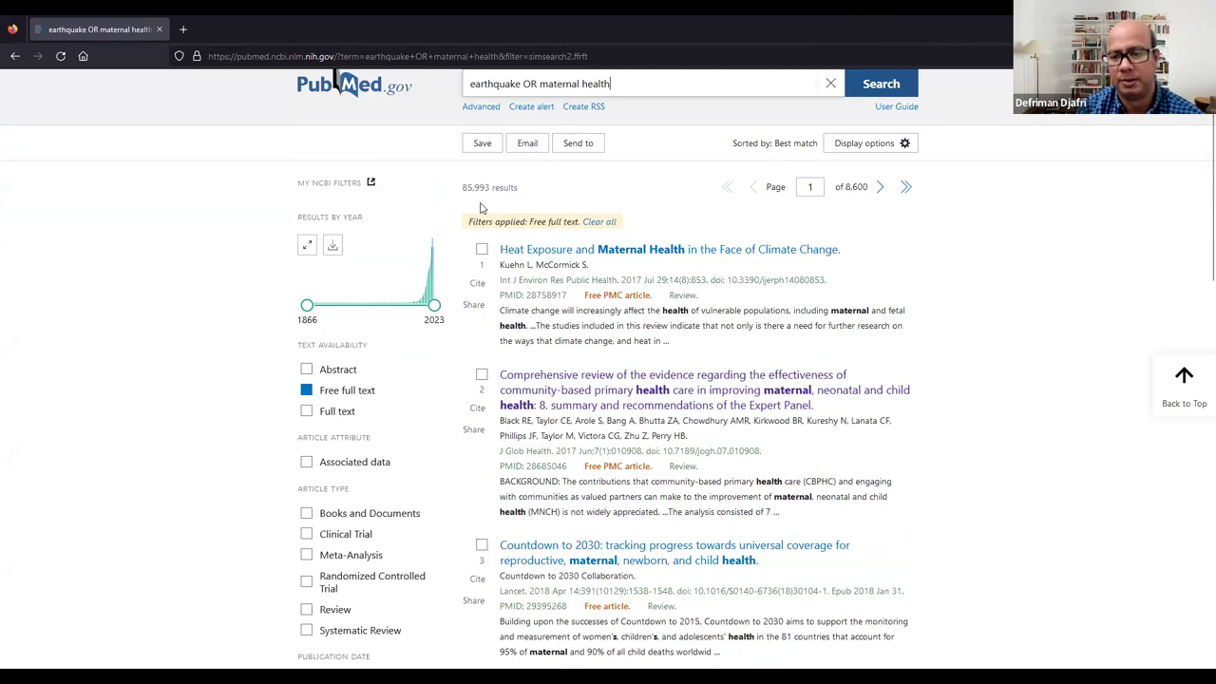
Step: Limit the PubMed results for "earthquake OR maternal health" to publications from the last 5 years and review the filtered list
{"action": "scroll", "coordinate": [482, 208], "scroll_direction": "down", "scroll_amount": 2}
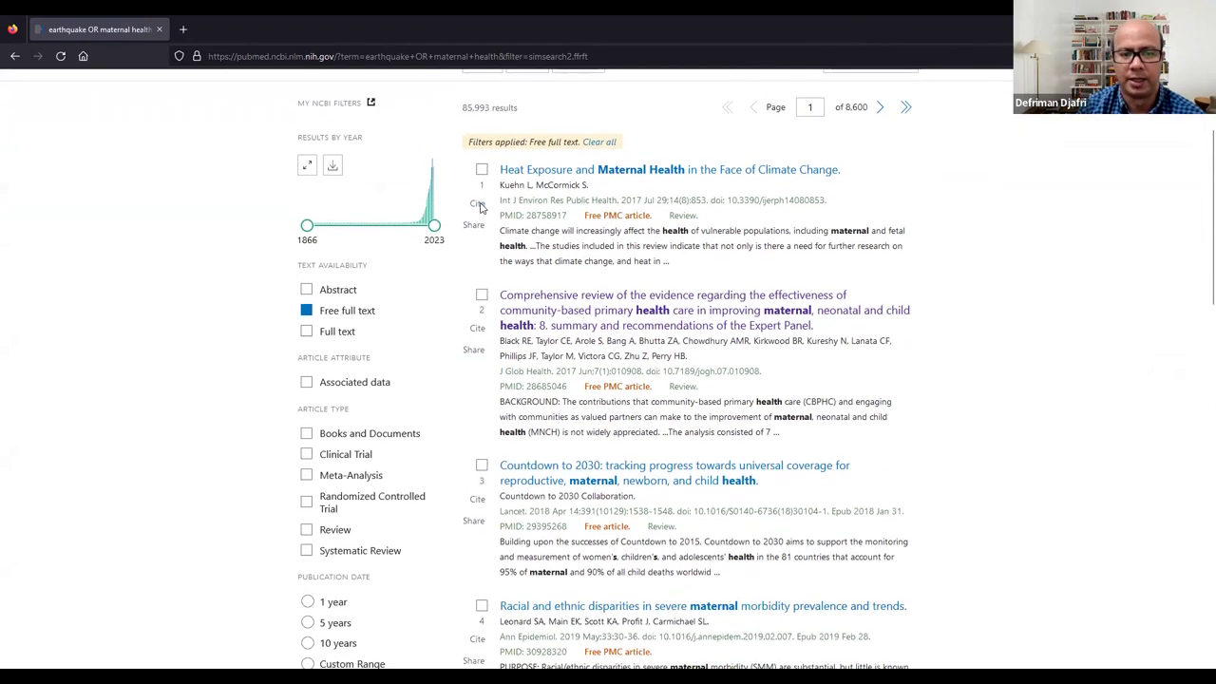
{"action": "scroll", "coordinate": [482, 208], "scroll_direction": "down", "scroll_amount": 2}
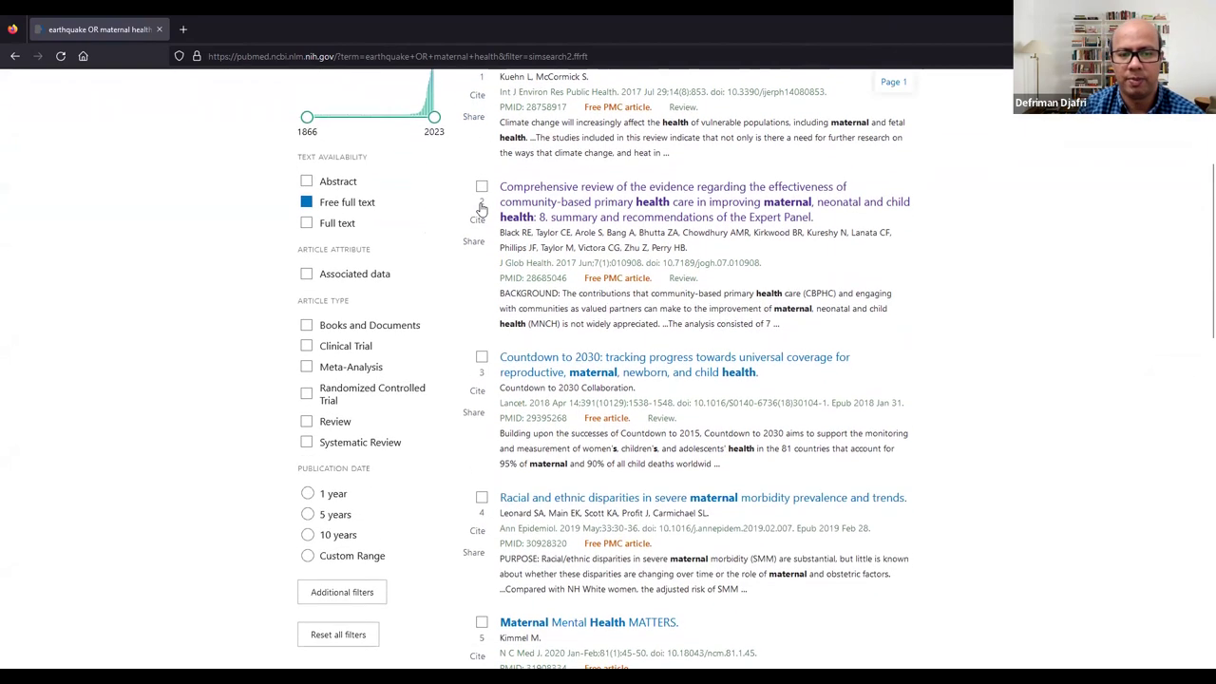
{"action": "scroll", "coordinate": [457, 228], "scroll_direction": "down", "scroll_amount": 2}
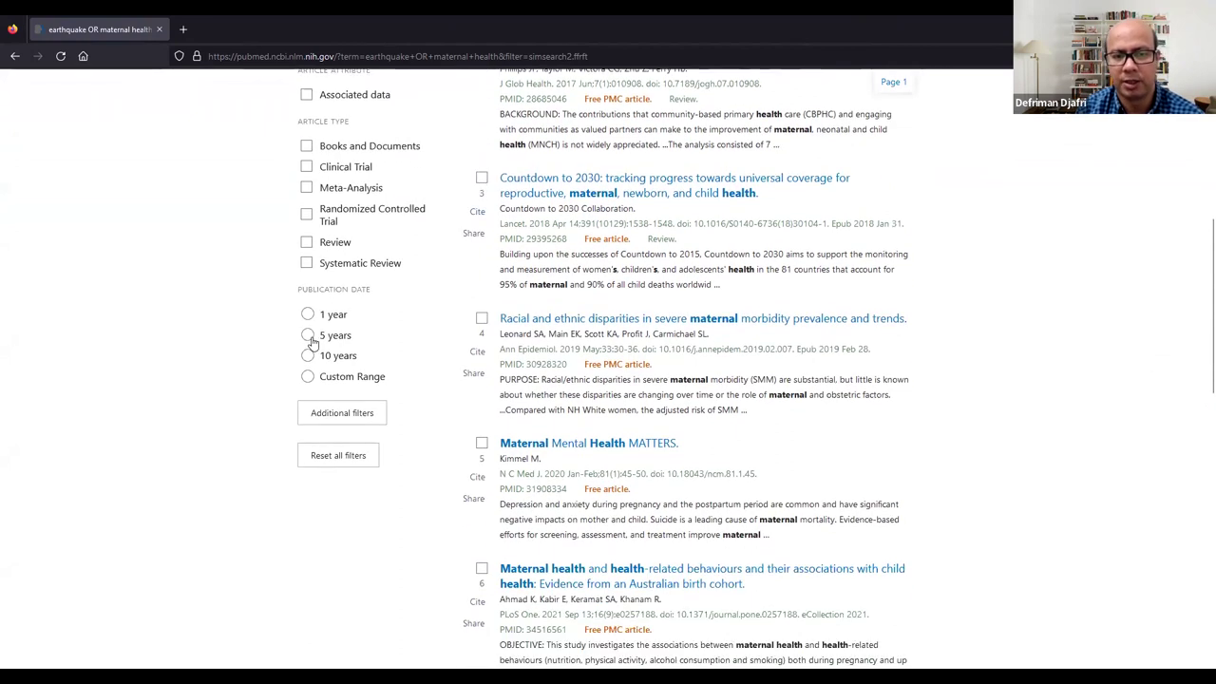
{"action": "left_click", "coordinate": [309, 344]}
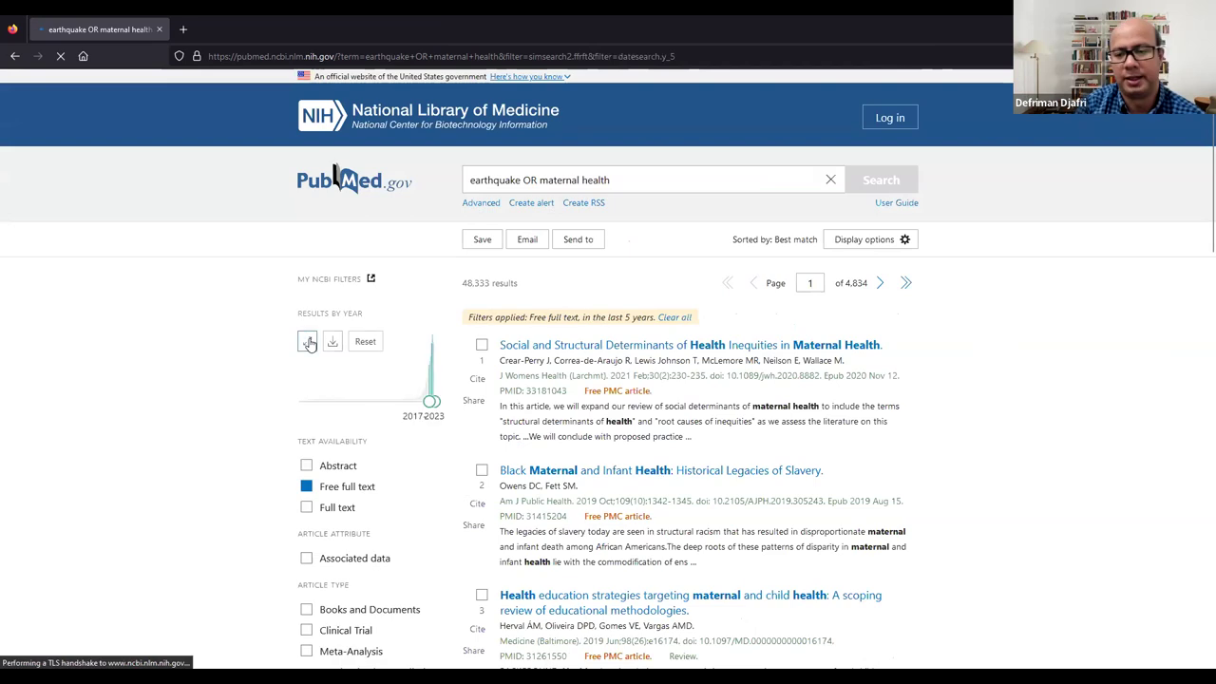
{"action": "scroll", "coordinate": [309, 344], "scroll_direction": "down", "scroll_amount": 3}
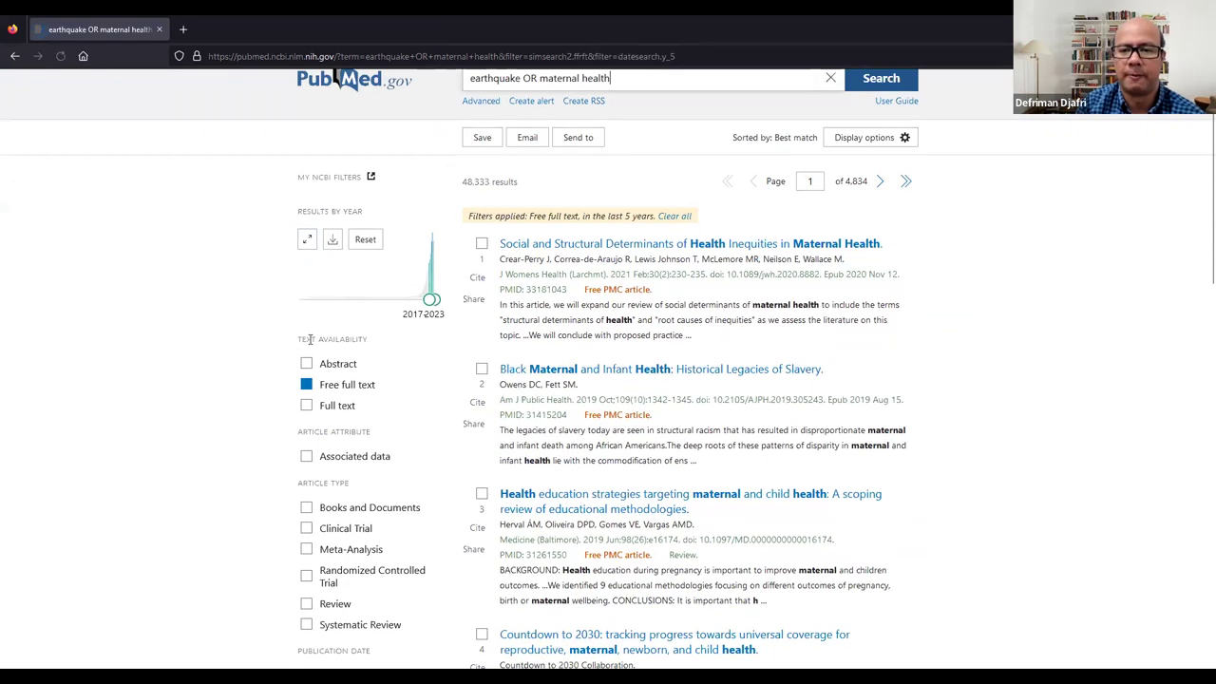
{"action": "scroll", "coordinate": [309, 344], "scroll_direction": "up", "scroll_amount": 2}
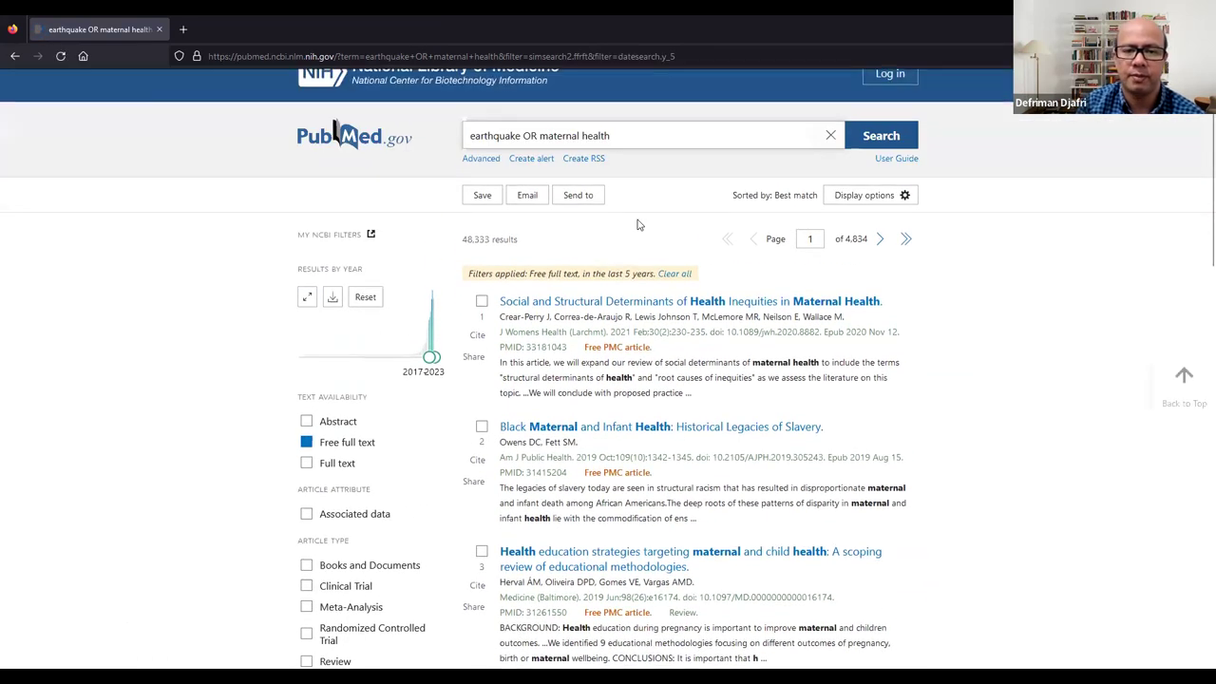
{"action": "left_click", "coordinate": [599, 303]}
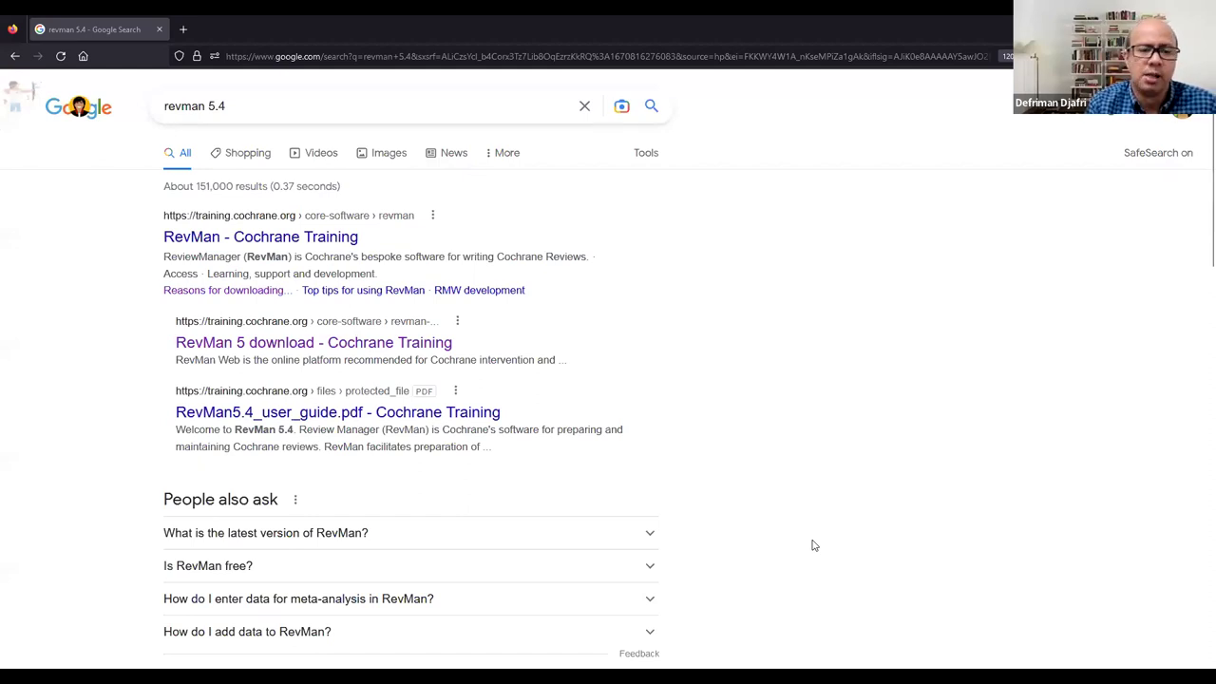
Step: Open Cochrane Training's RevMan 5 download page, submit "For Academic use" as the purpose and look through the request form
{"action": "left_click", "coordinate": [374, 348]}
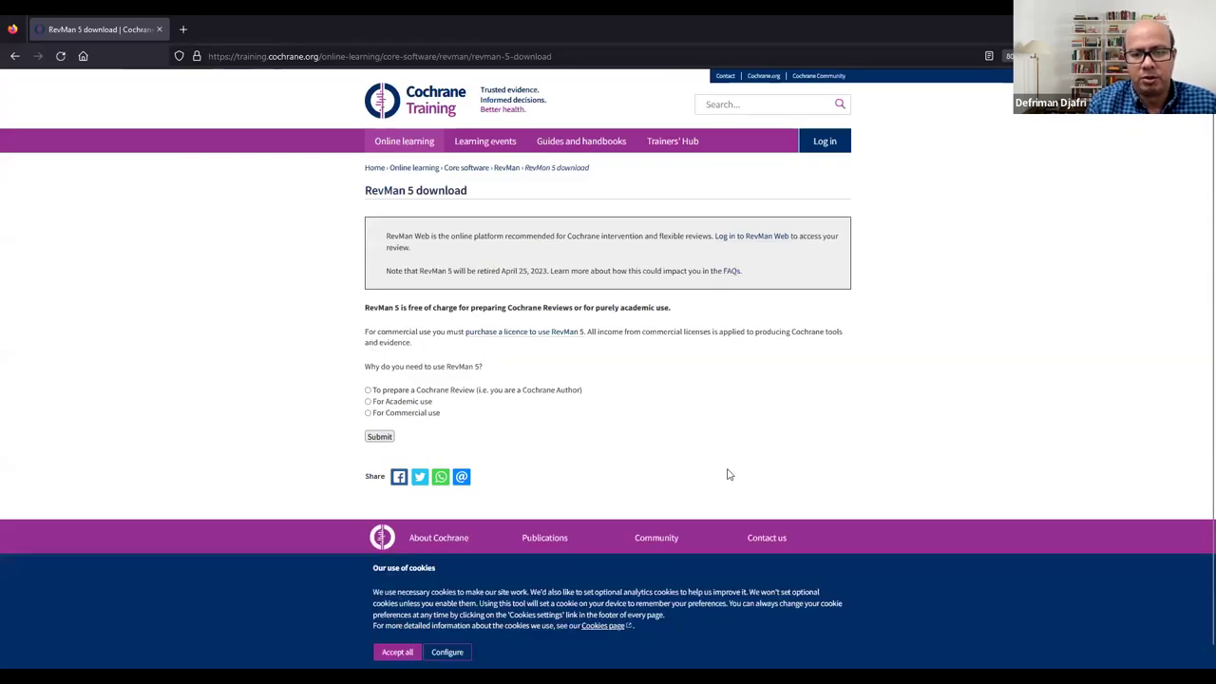
{"action": "left_click", "coordinate": [387, 403]}
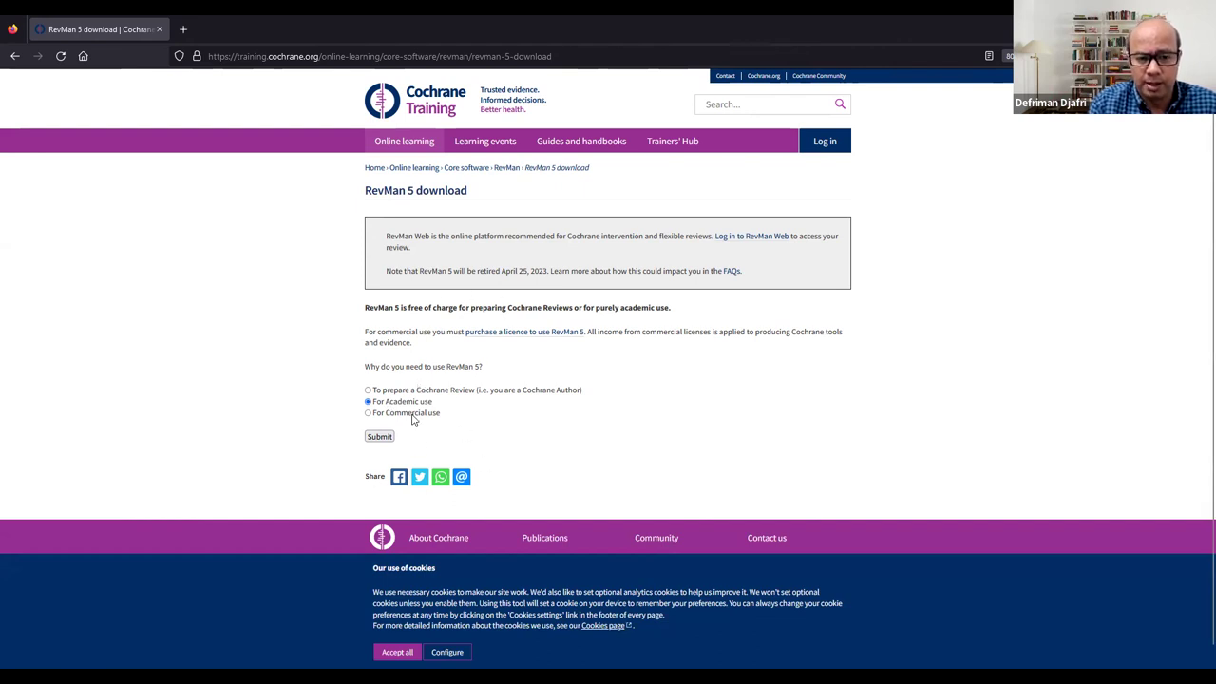
{"action": "left_click", "coordinate": [387, 439]}
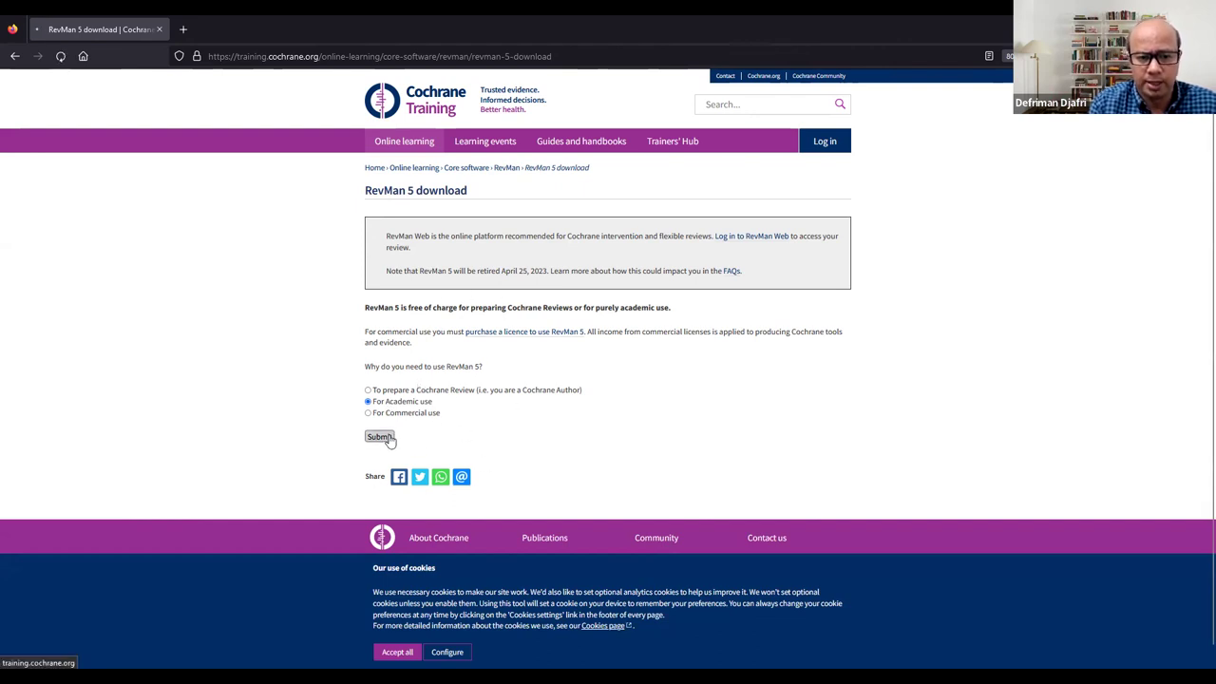
{"action": "scroll", "coordinate": [388, 438], "scroll_direction": "down", "scroll_amount": 2}
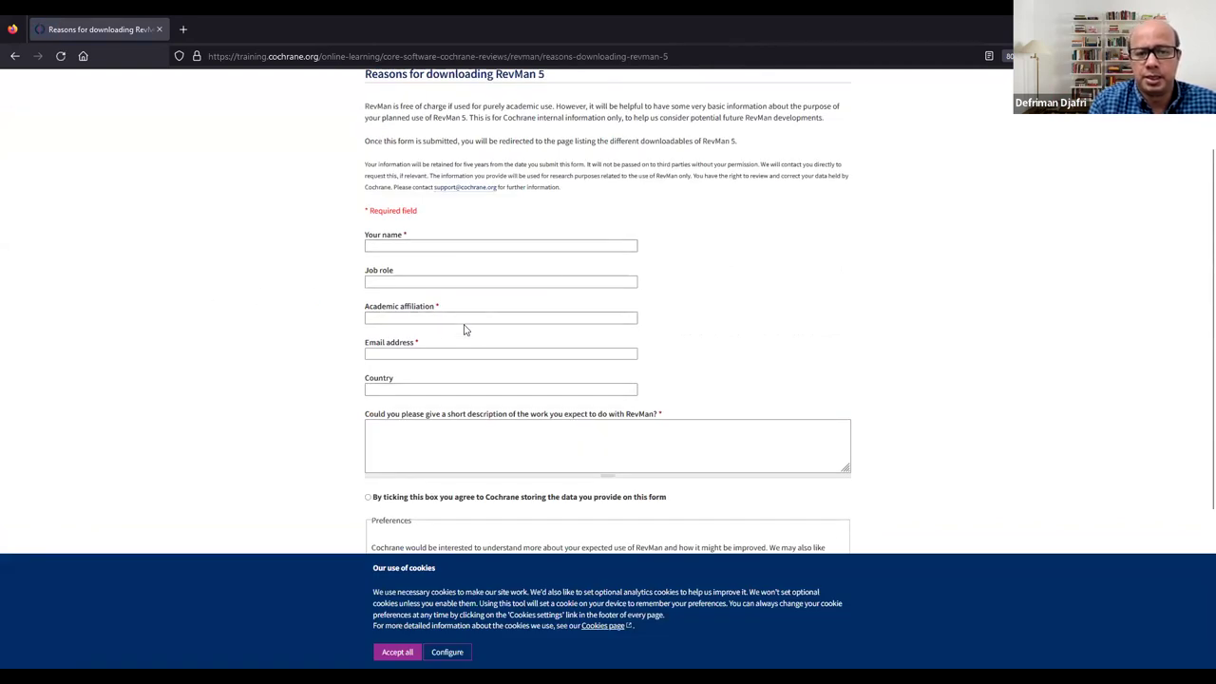
{"action": "scroll", "coordinate": [530, 494], "scroll_direction": "down", "scroll_amount": 2}
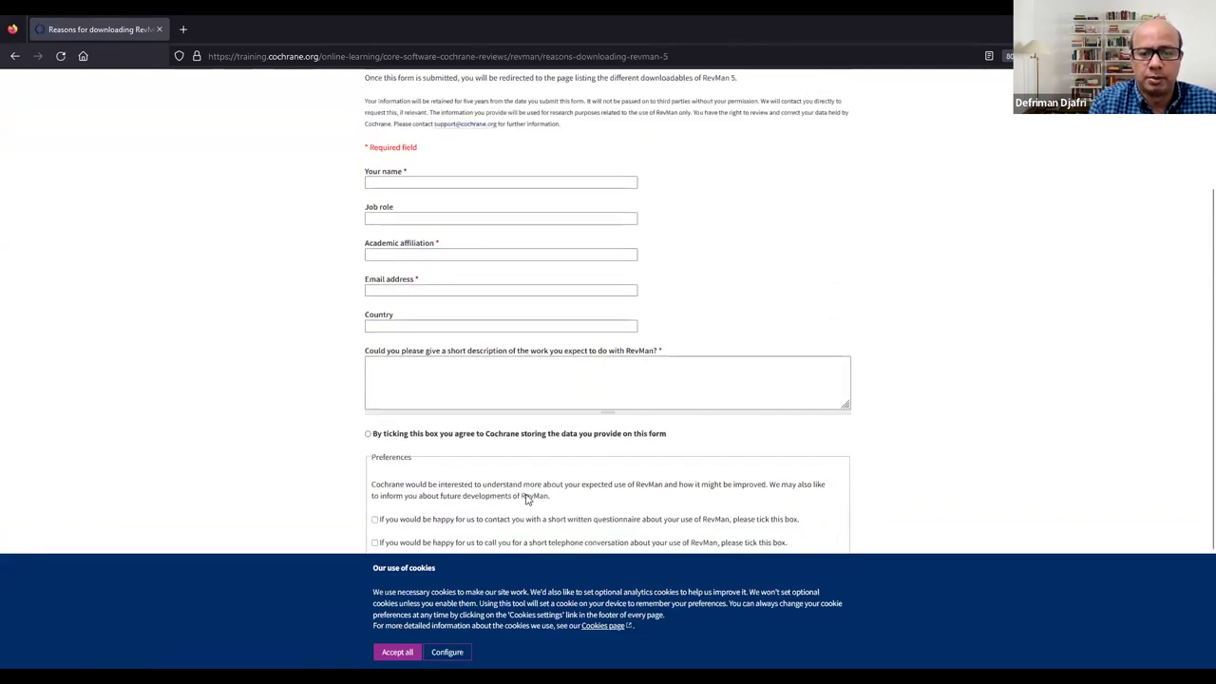
{"action": "left_click", "coordinate": [454, 361]}
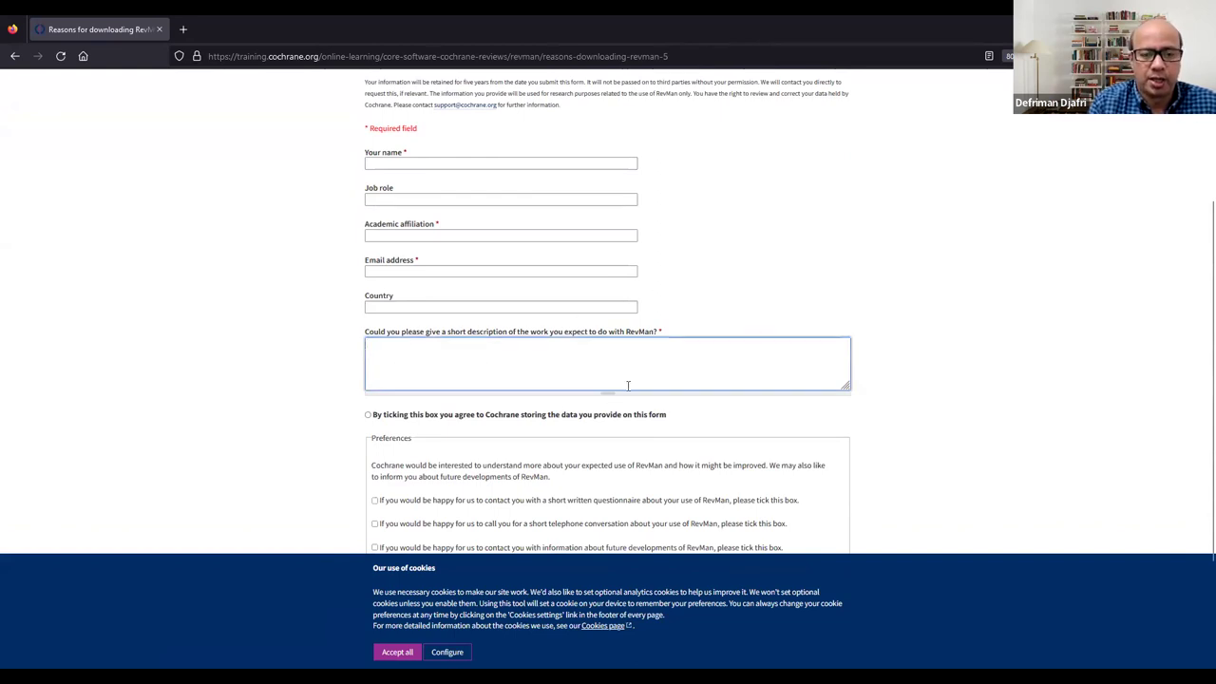
{"action": "scroll", "coordinate": [543, 380], "scroll_direction": "down", "scroll_amount": 3}
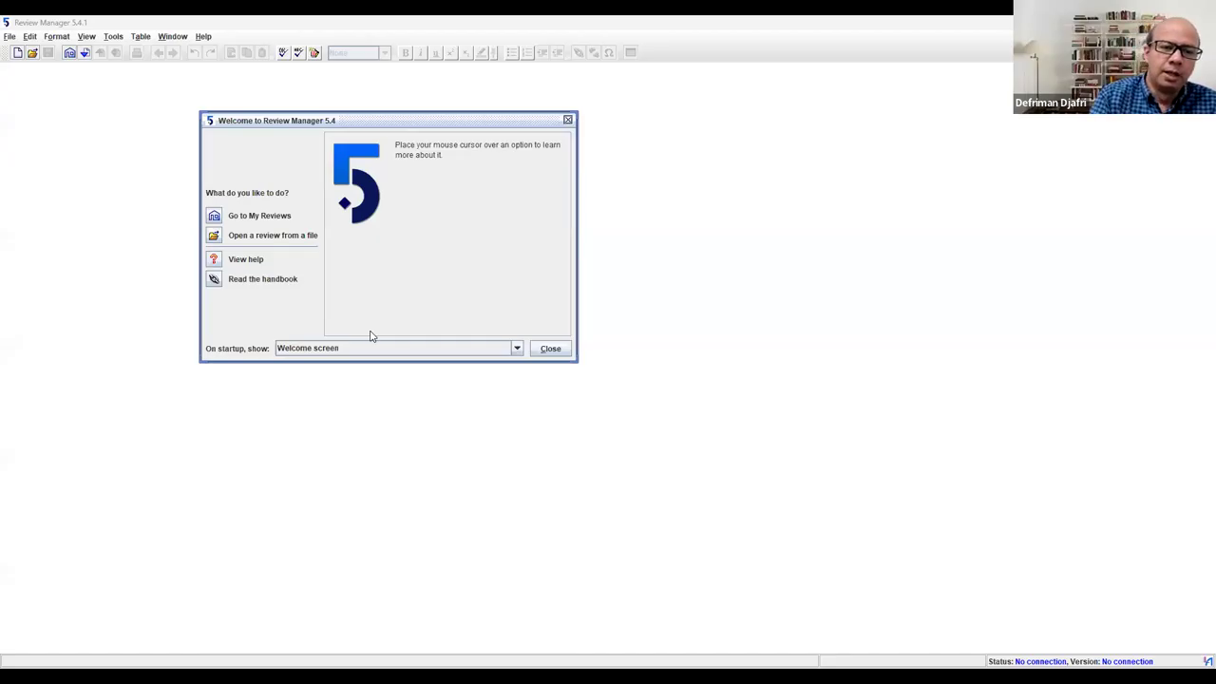
Step: Switch to Review Manager, dismiss the welcome screen and create a new intervention review with the New Review Wizard
{"action": "left_click", "coordinate": [550, 349]}
{"action": "left_click", "coordinate": [10, 38]}
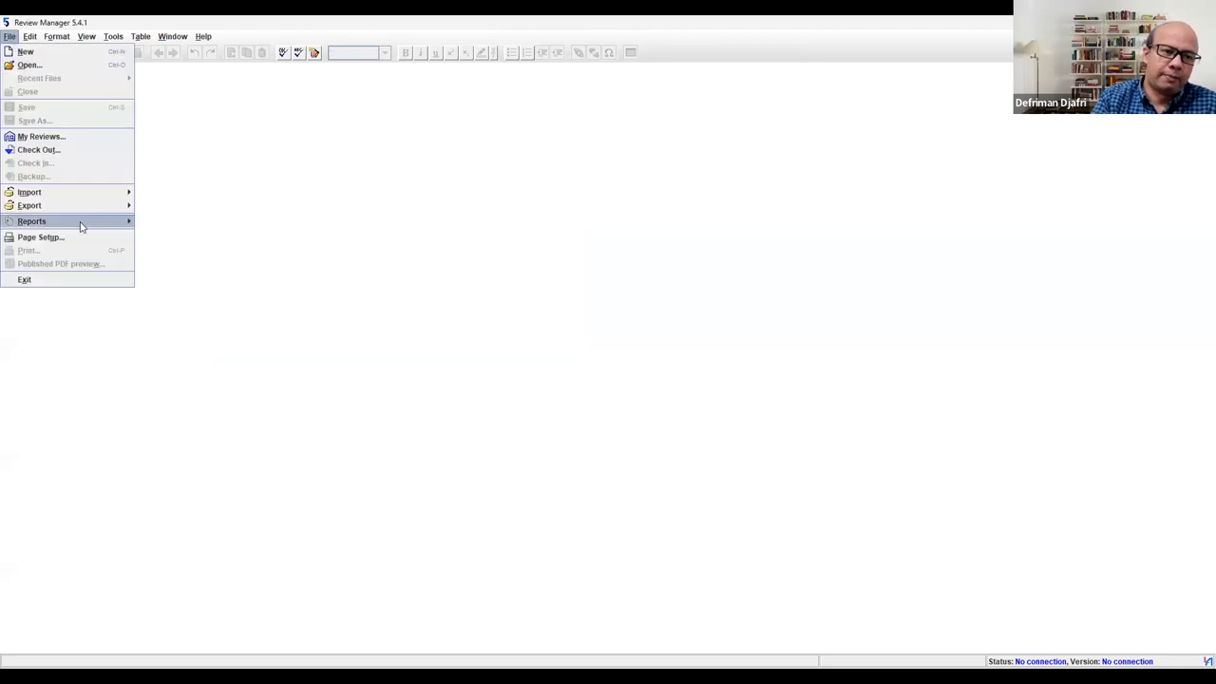
{"action": "left_click", "coordinate": [86, 52]}
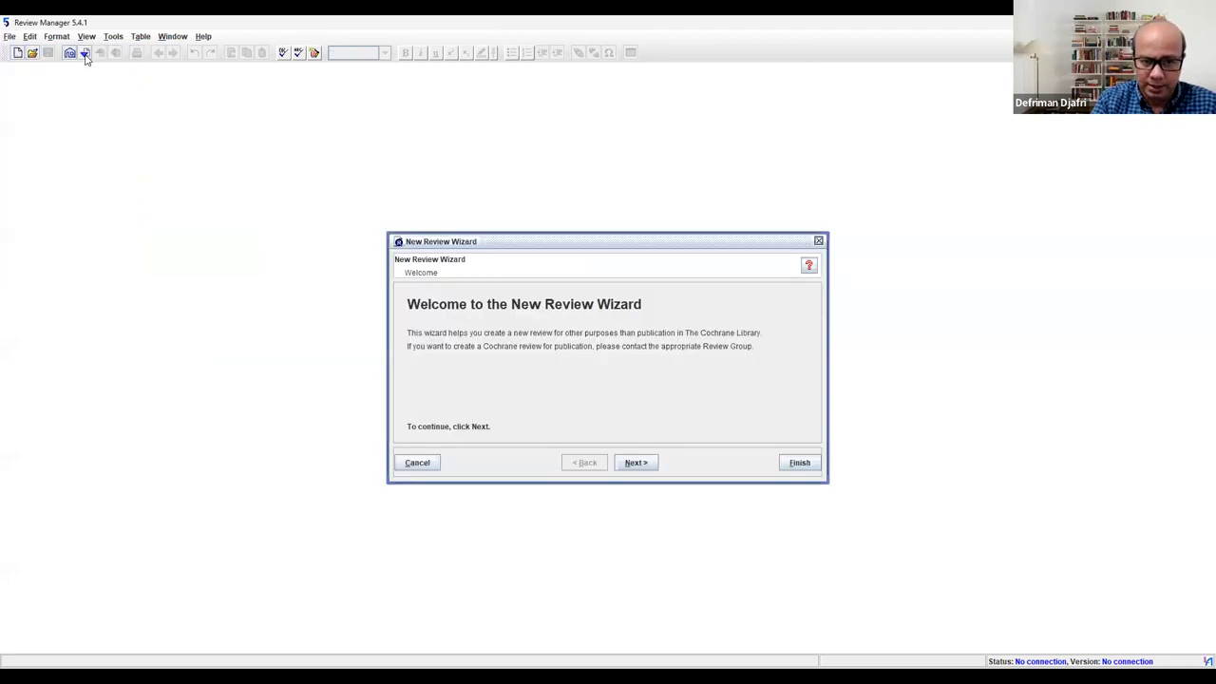
{"action": "left_click", "coordinate": [638, 463]}
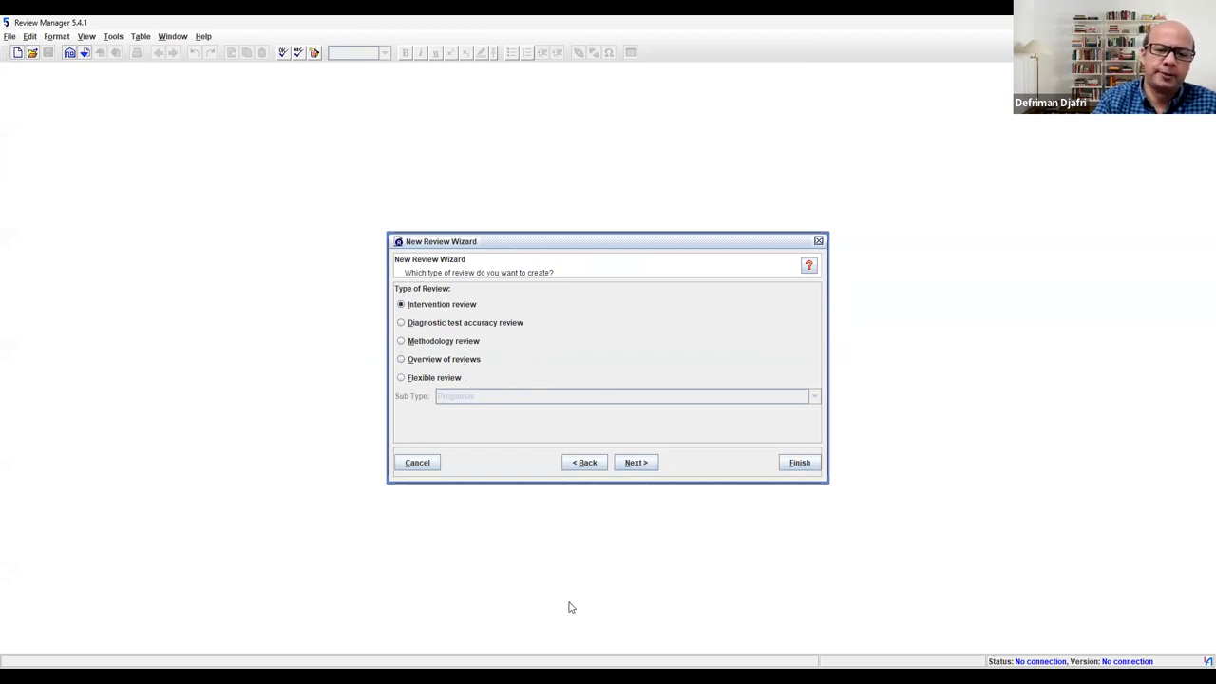
{"action": "left_click", "coordinate": [644, 470]}
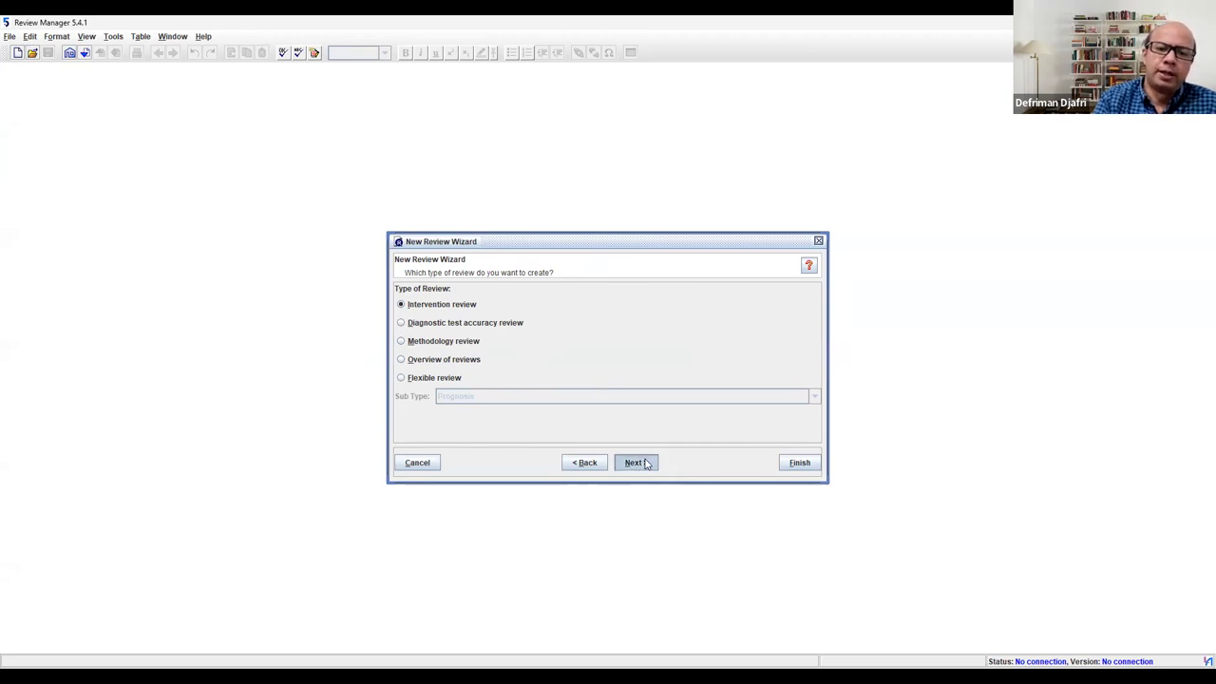
{"action": "left_click", "coordinate": [646, 463]}
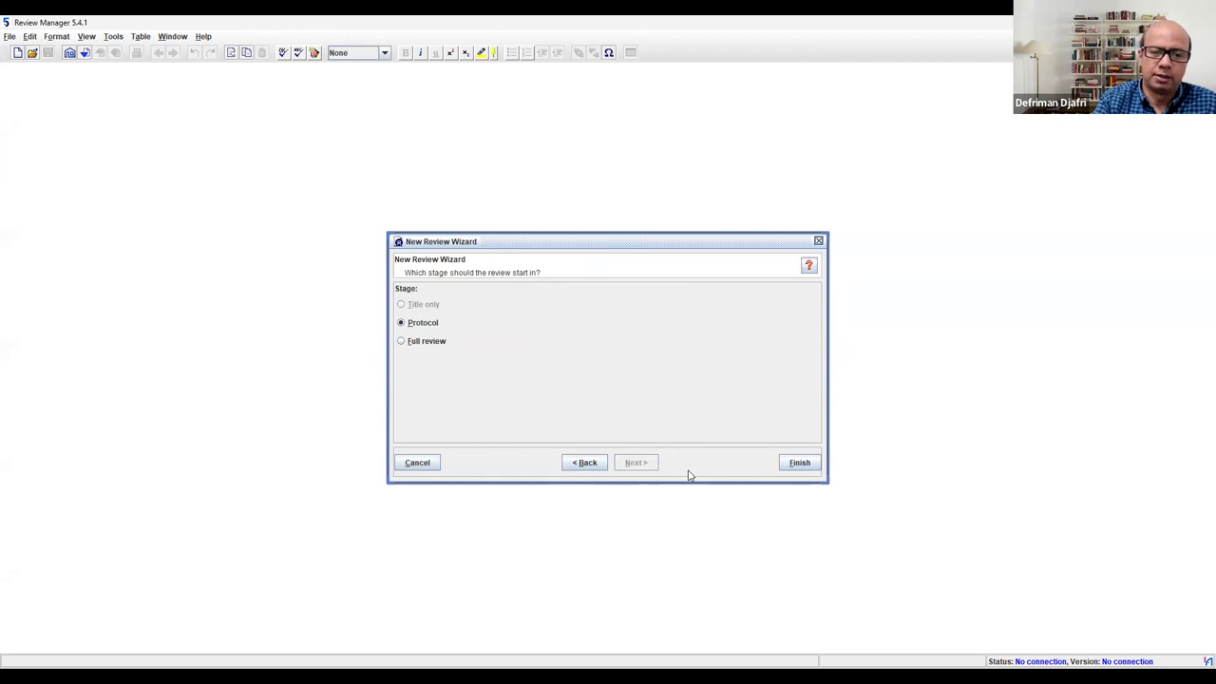
{"action": "left_click", "coordinate": [797, 466]}
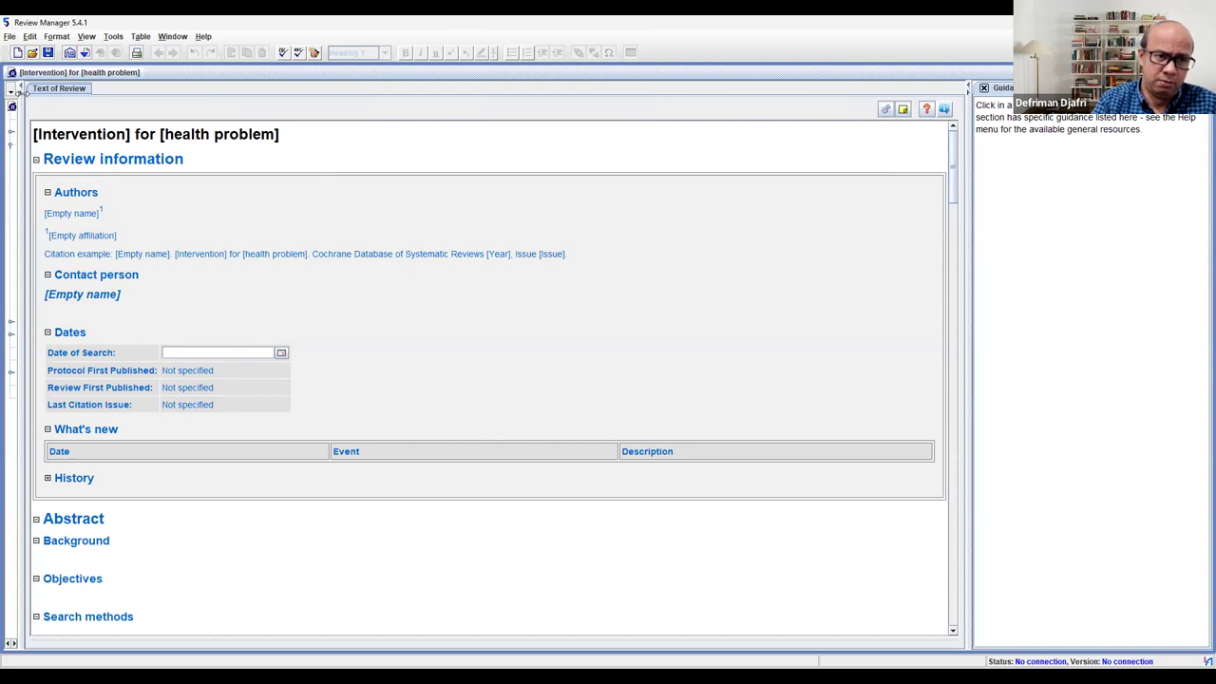
Step: Widen the review's outline pane and display the Methods section of the main text
{"action": "left_click_drag", "start_coordinate": [23, 91], "coordinate": [278, 121]}
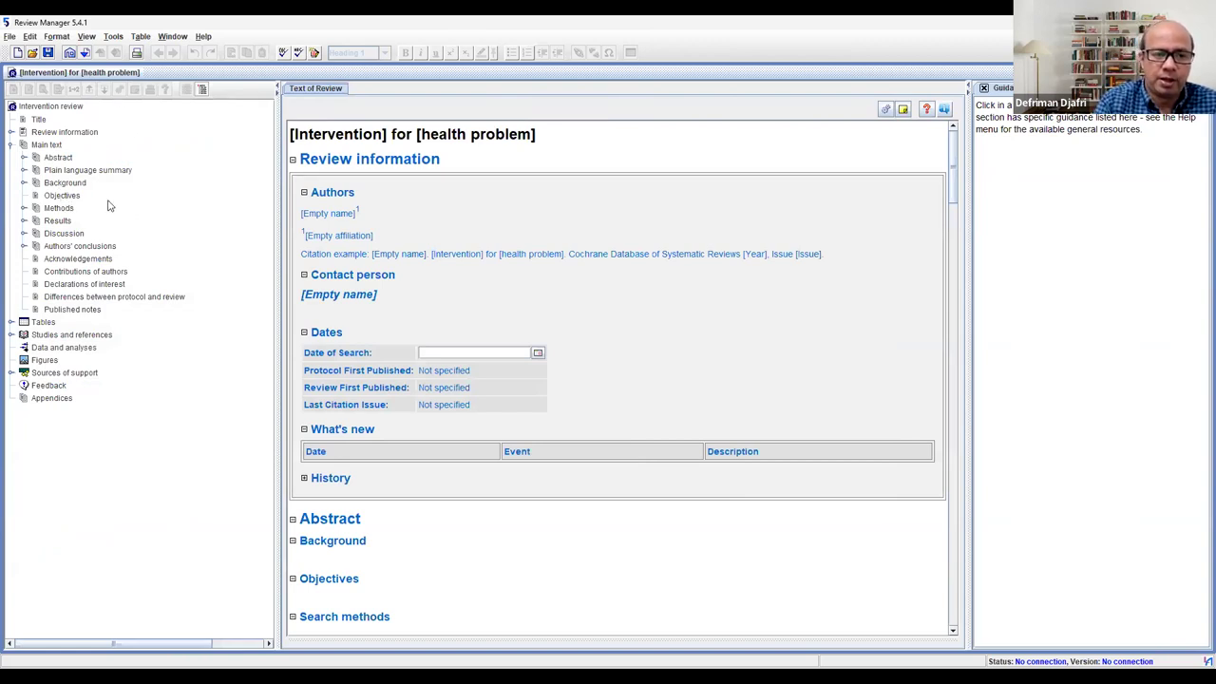
{"action": "left_click", "coordinate": [63, 209]}
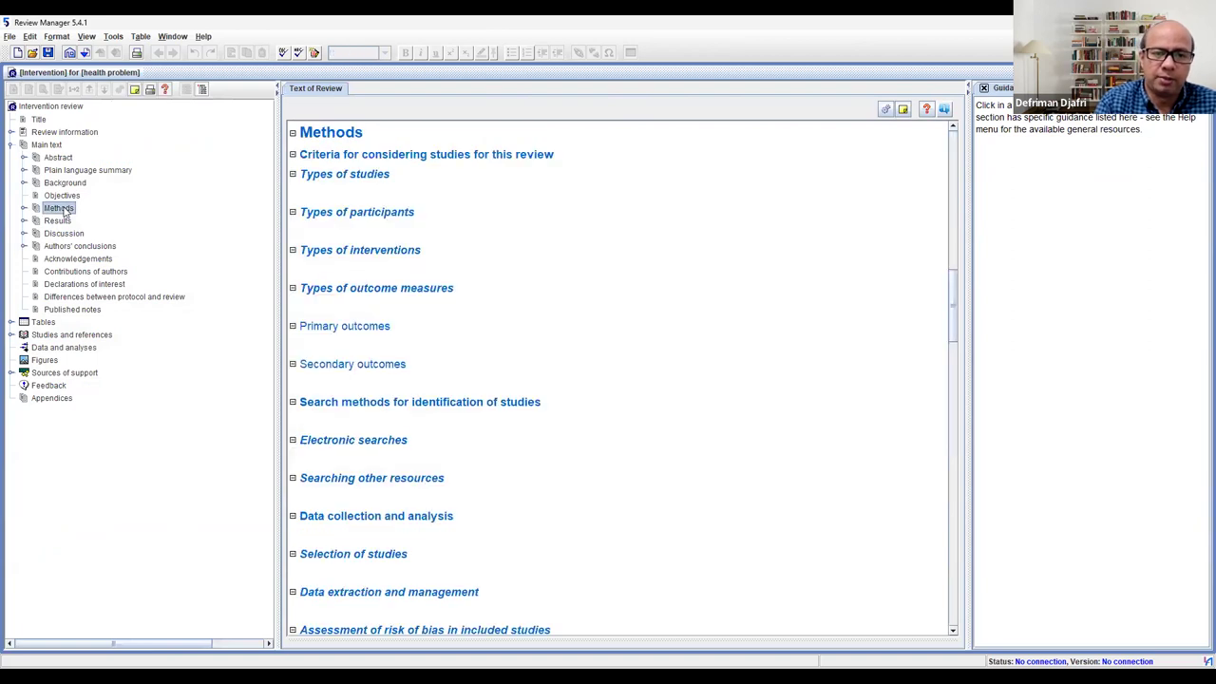
Step: Expand the Studies and references section of the outline and look at the actions available for References to studies
{"action": "left_click", "coordinate": [28, 340]}
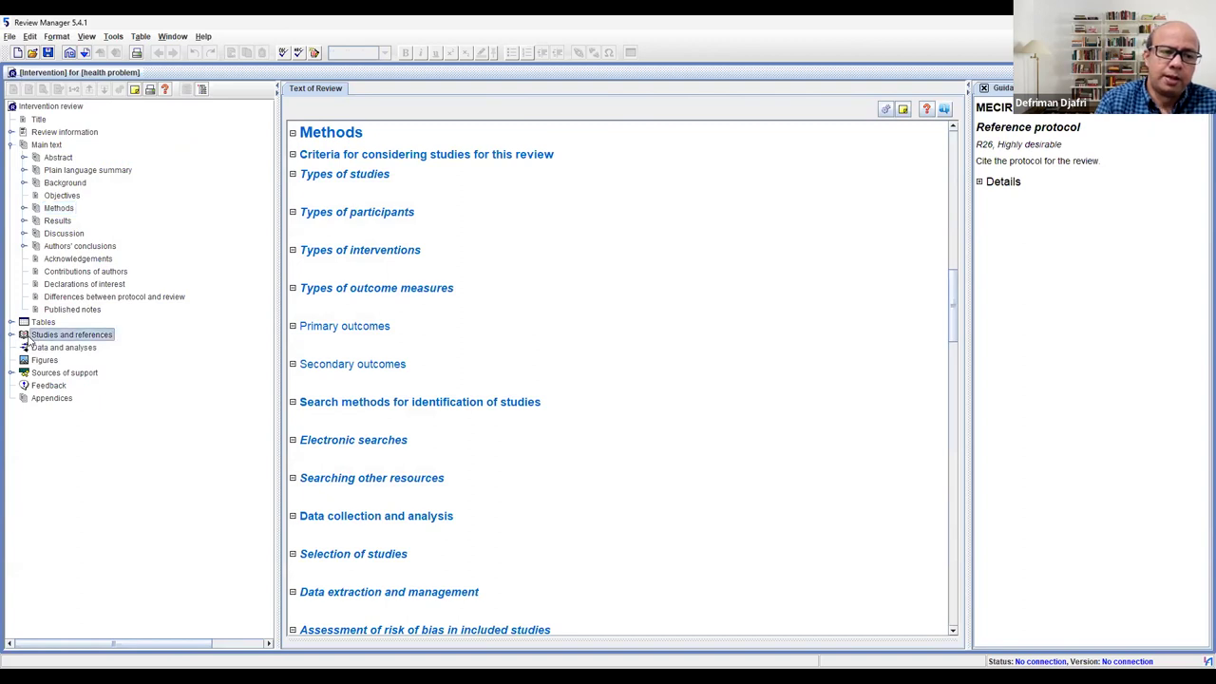
{"action": "double_click", "coordinate": [26, 340]}
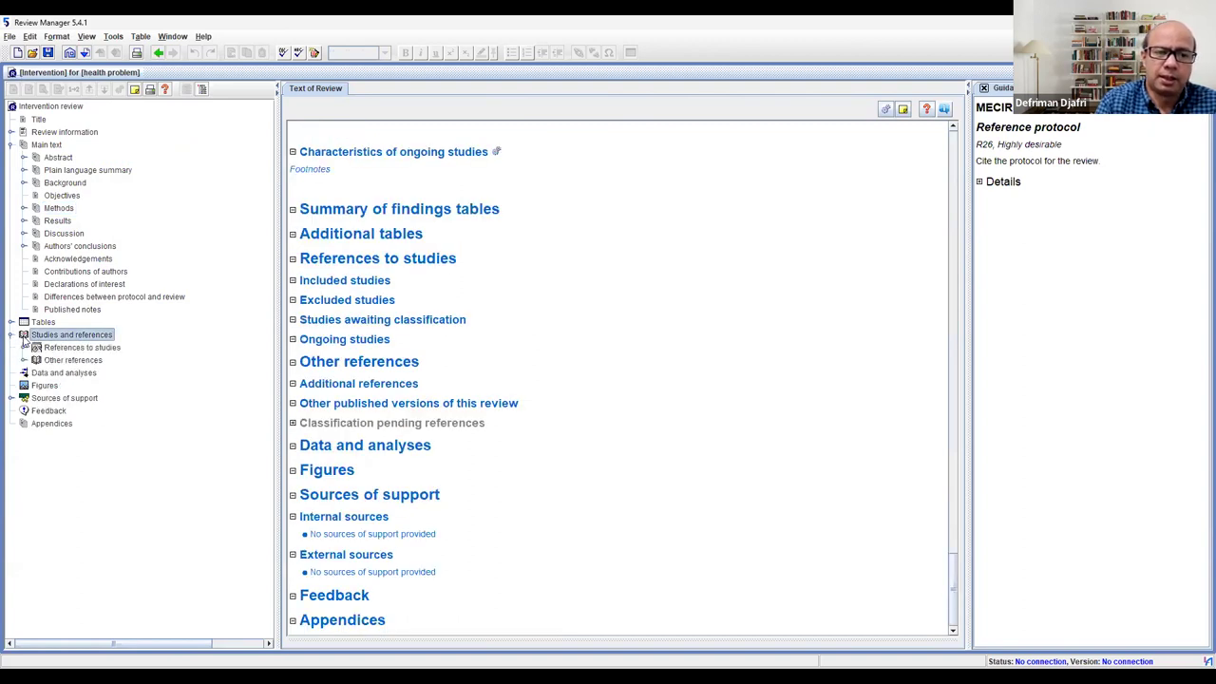
{"action": "left_click", "coordinate": [81, 349]}
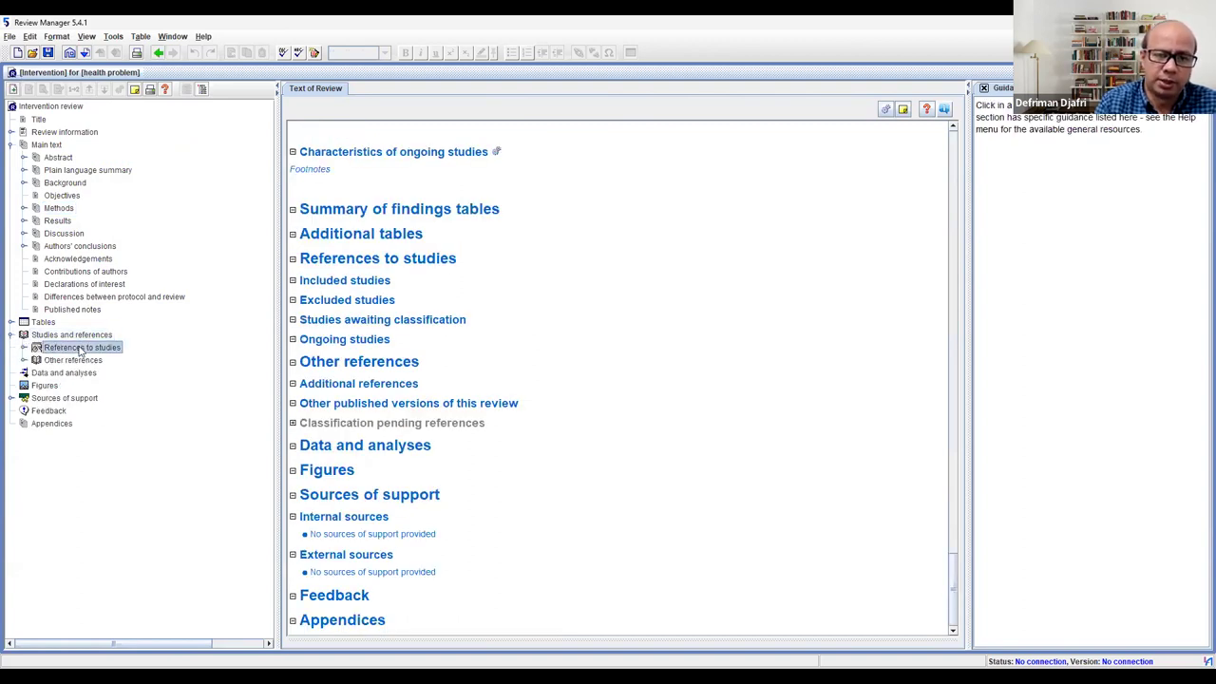
{"action": "right_click", "coordinate": [81, 352]}
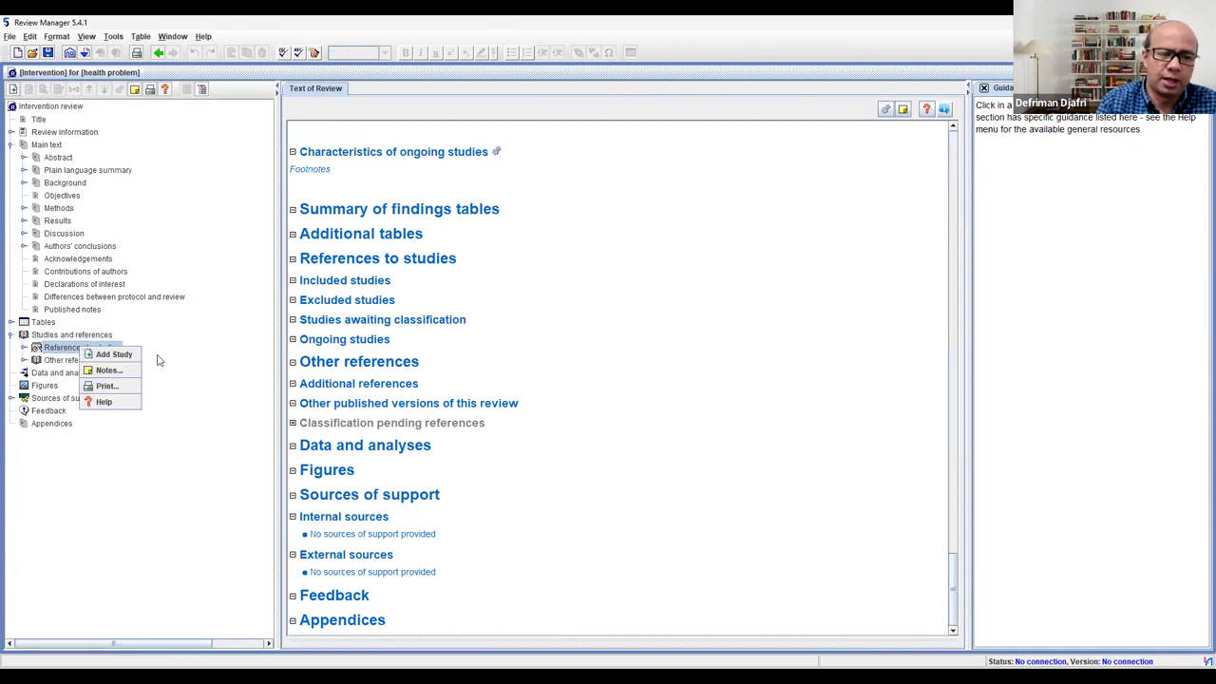
{"action": "left_click", "coordinate": [105, 464]}
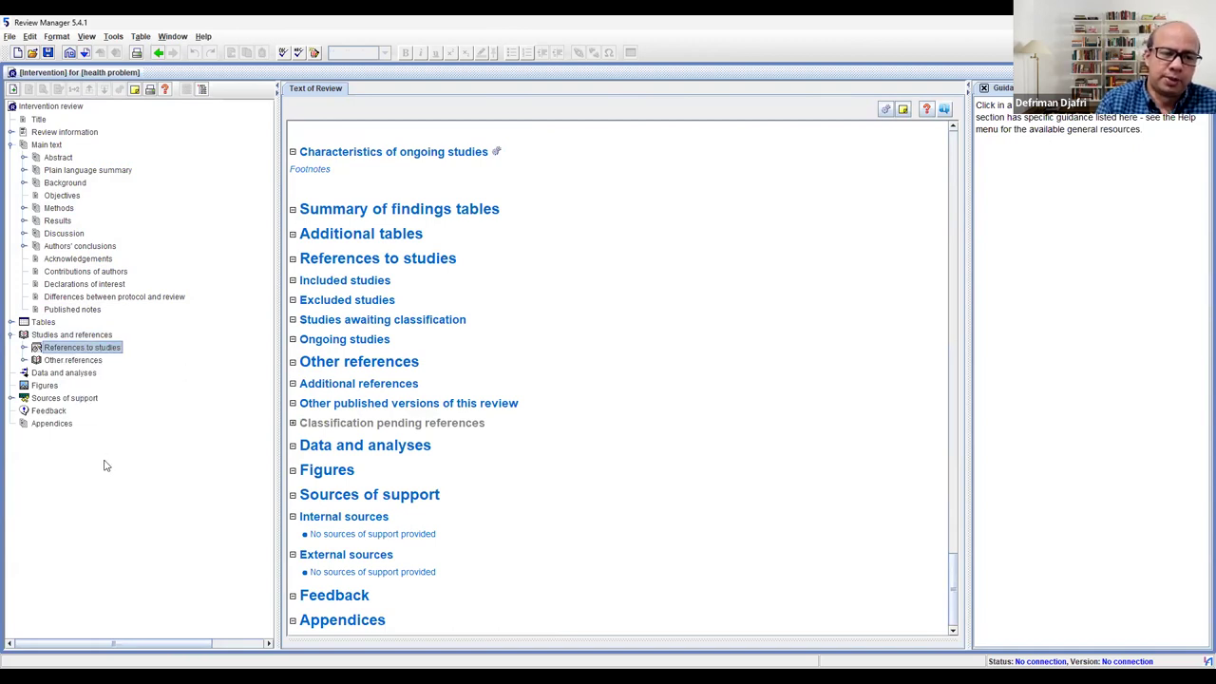
Step: Add a comparison named "deded" under Data and analyses and continue to adding an outcome under the new comparison
{"action": "left_click", "coordinate": [59, 373]}
{"action": "right_click", "coordinate": [59, 374]}
{"action": "left_click", "coordinate": [144, 380]}
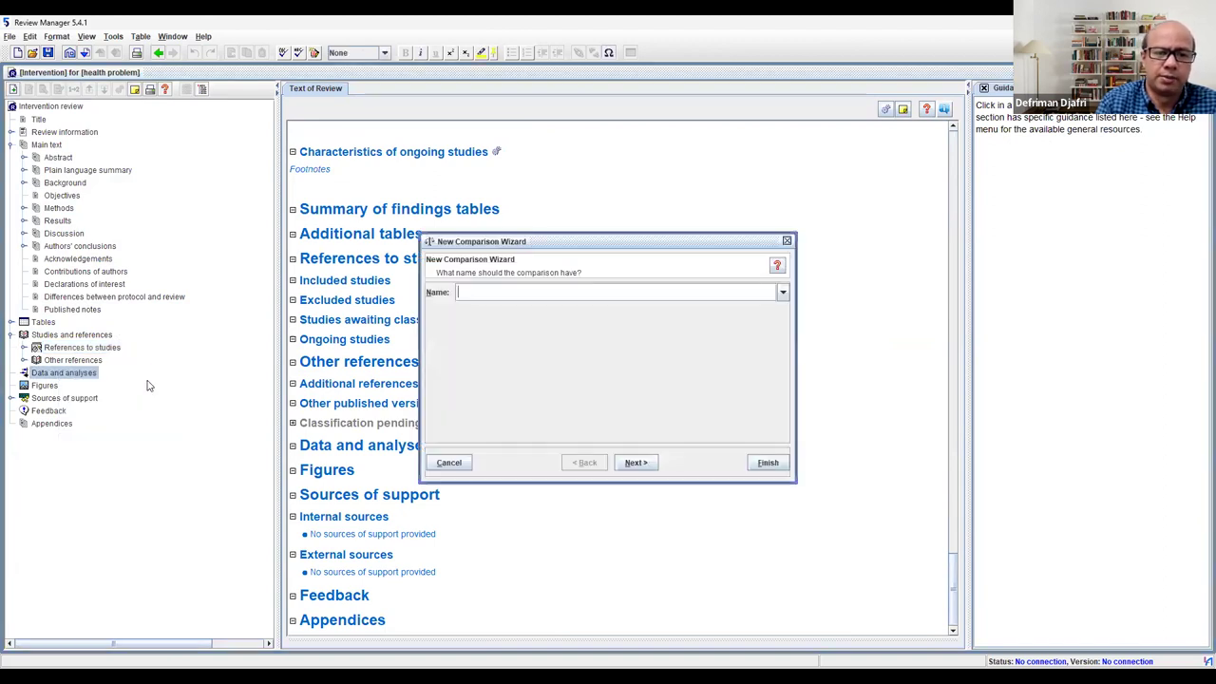
{"action": "type", "text": "test"}
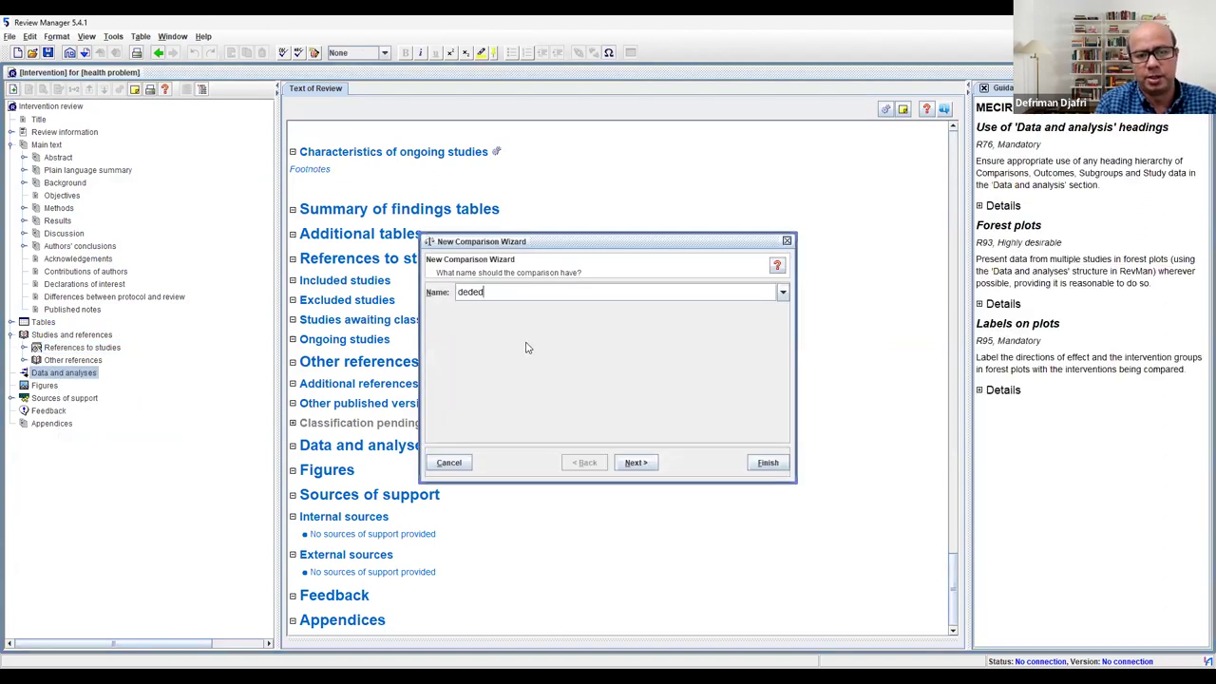
{"action": "left_click", "coordinate": [639, 463]}
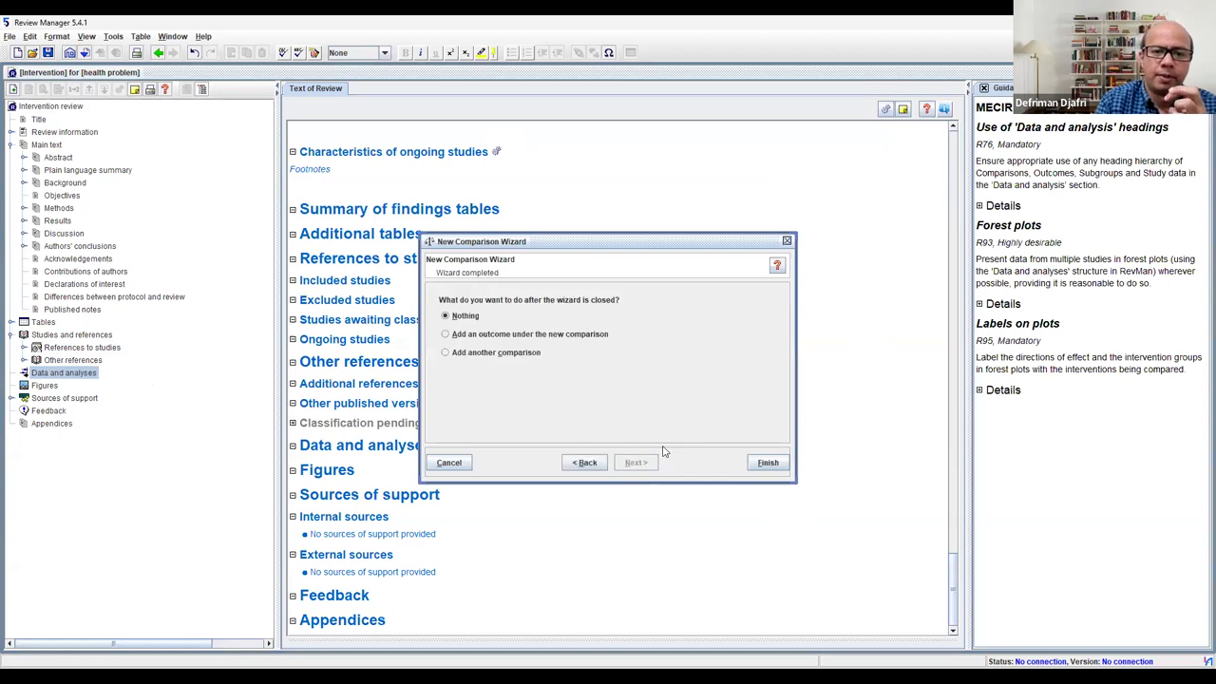
{"action": "left_click", "coordinate": [532, 335]}
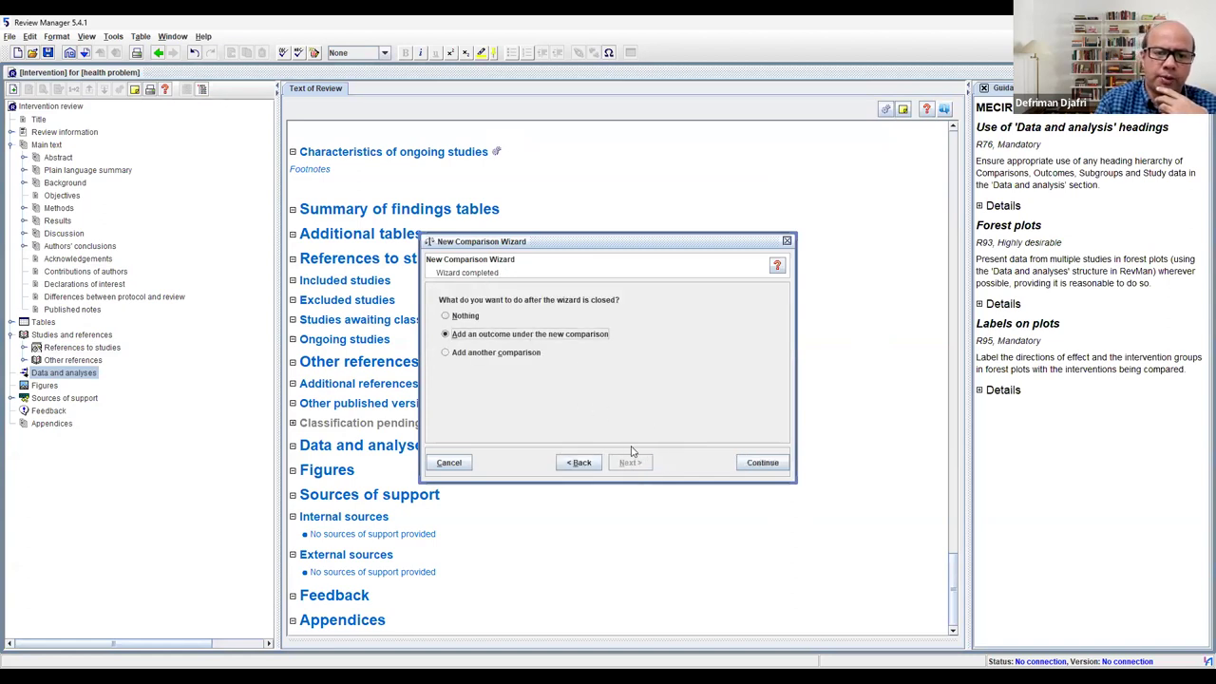
{"action": "left_click", "coordinate": [768, 463]}
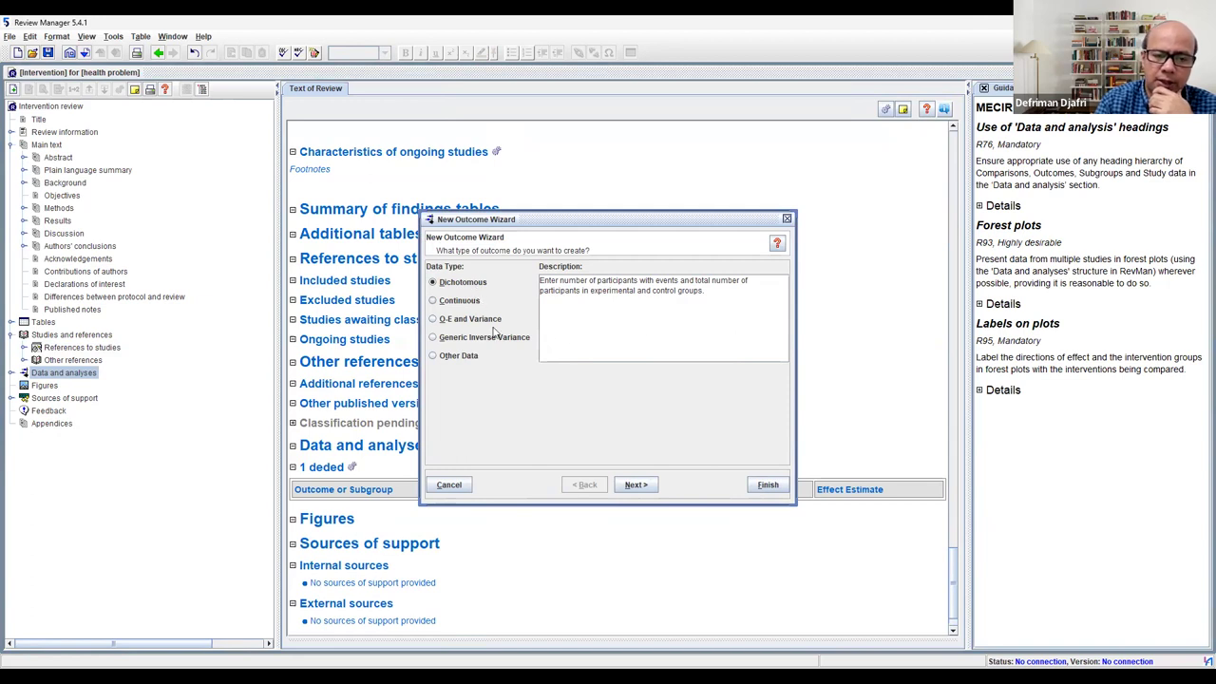
Step: Create a dichotomous outcome named "dedede" with Experimental and Control groups, using Mantel-Haenszel, Fixed Effect and Odds Ratio
{"action": "left_click", "coordinate": [642, 488]}
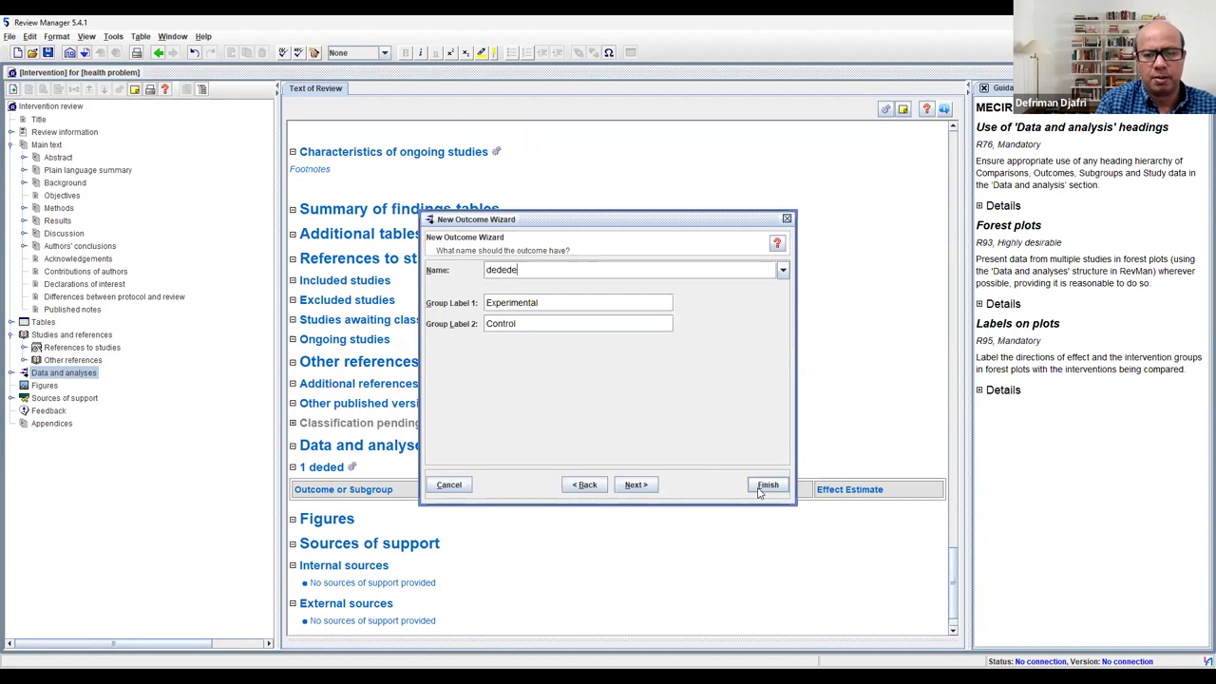
{"action": "left_click", "coordinate": [636, 486]}
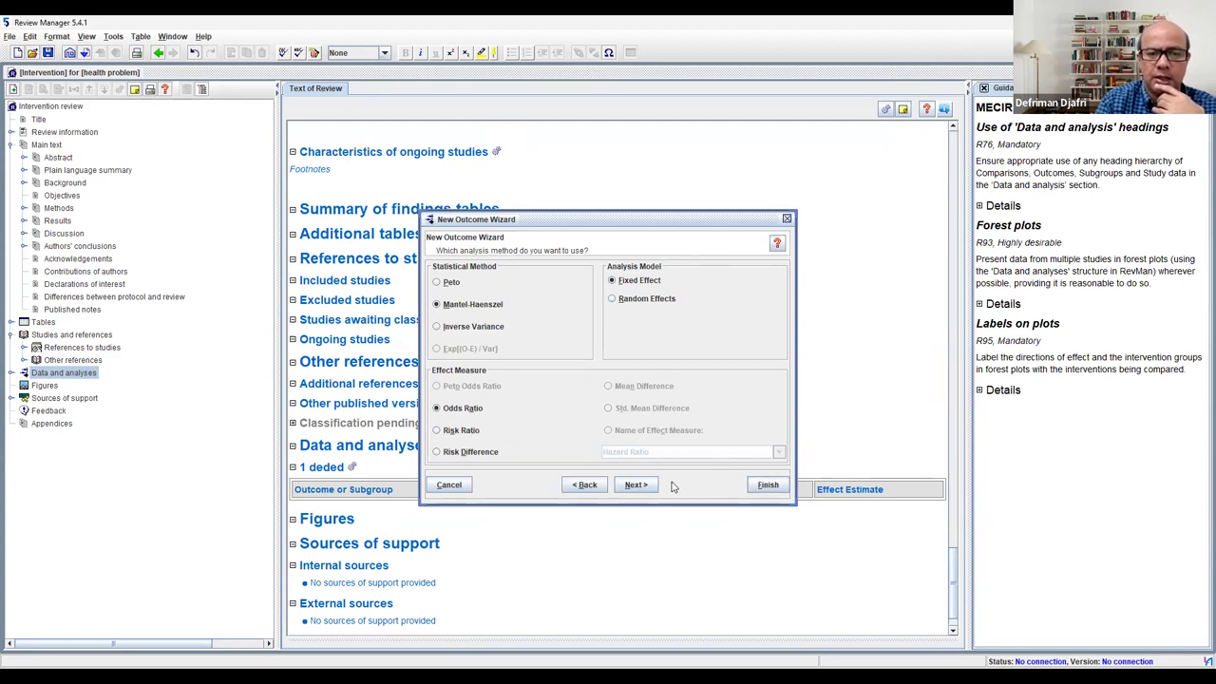
{"action": "left_click", "coordinate": [772, 485]}
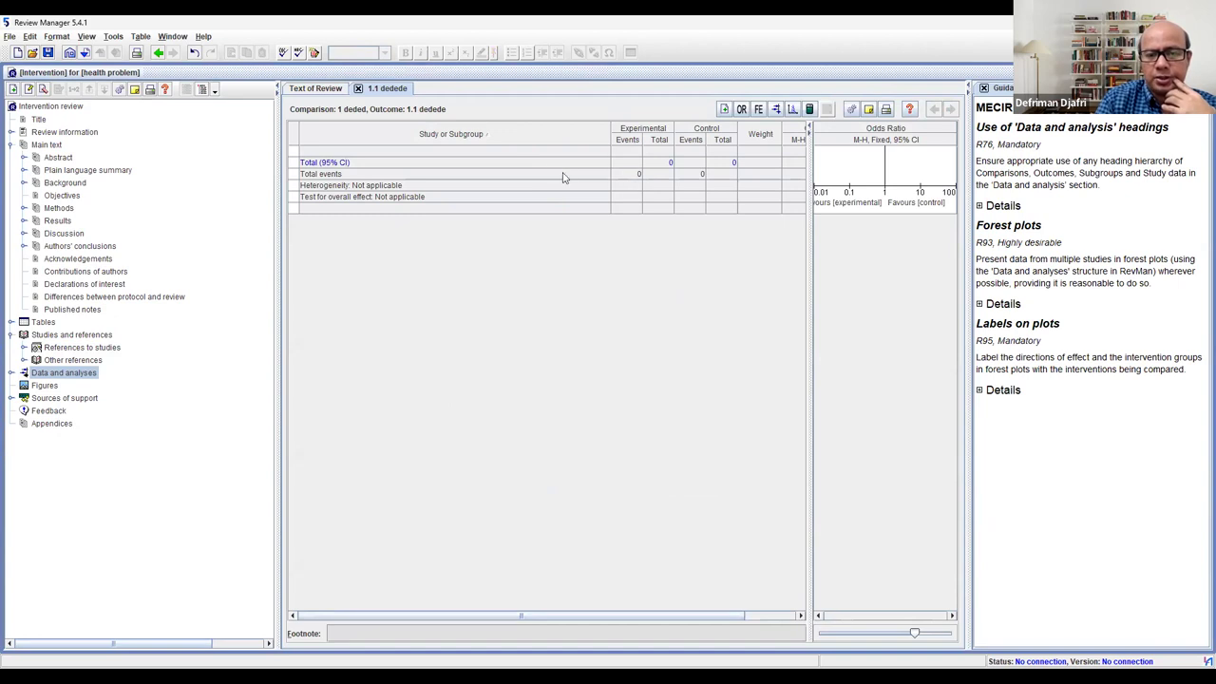
Step: Try to add study data to the outcome, filtering the included studies by the year range 1998 to 2022
{"action": "left_click", "coordinate": [724, 111]}
{"action": "left_click", "coordinate": [648, 304]}
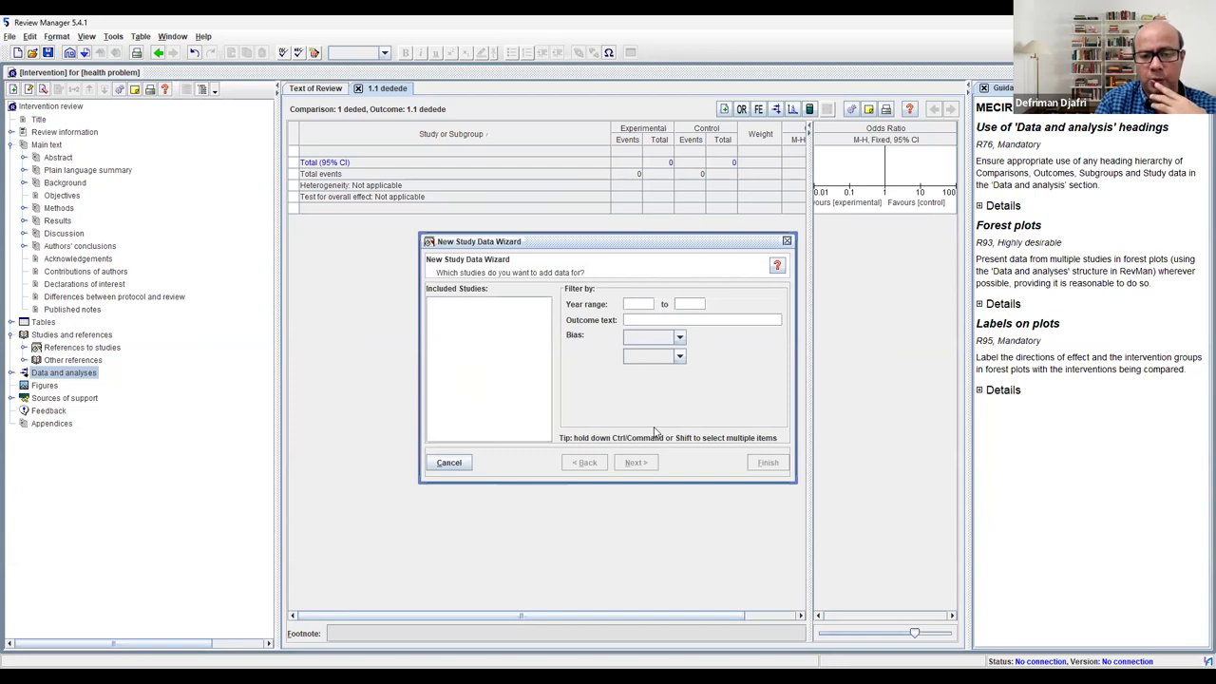
{"action": "type", "text": "1998"}
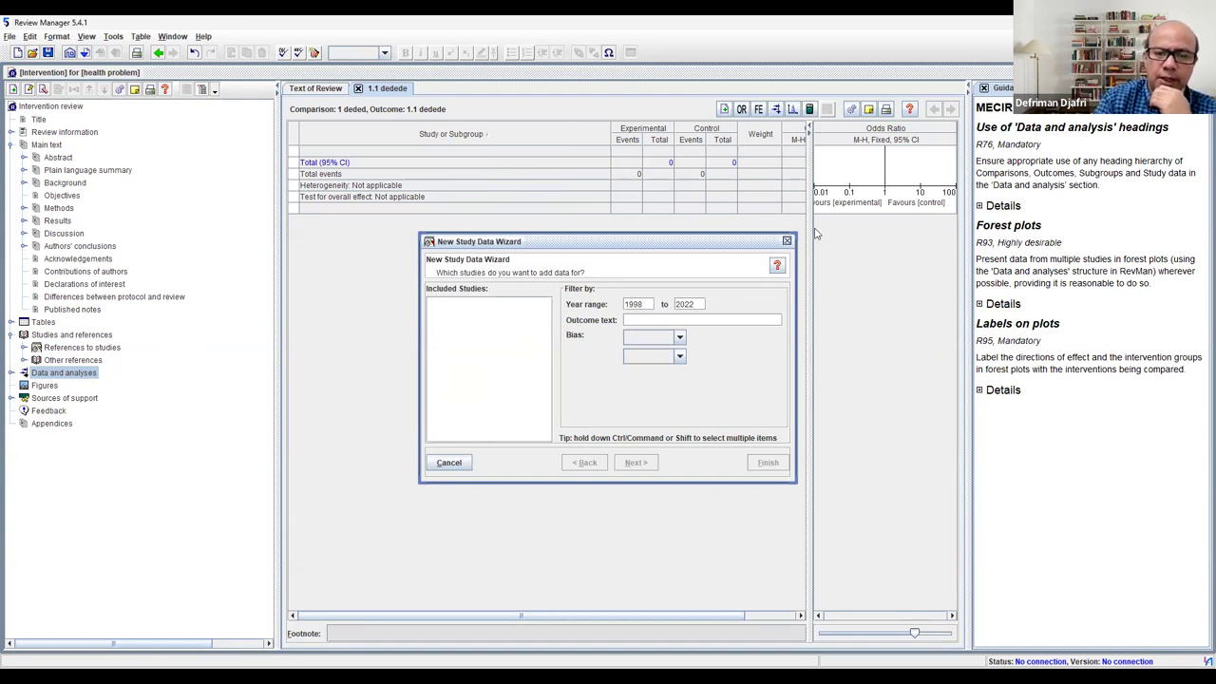
{"action": "left_click", "coordinate": [787, 241]}
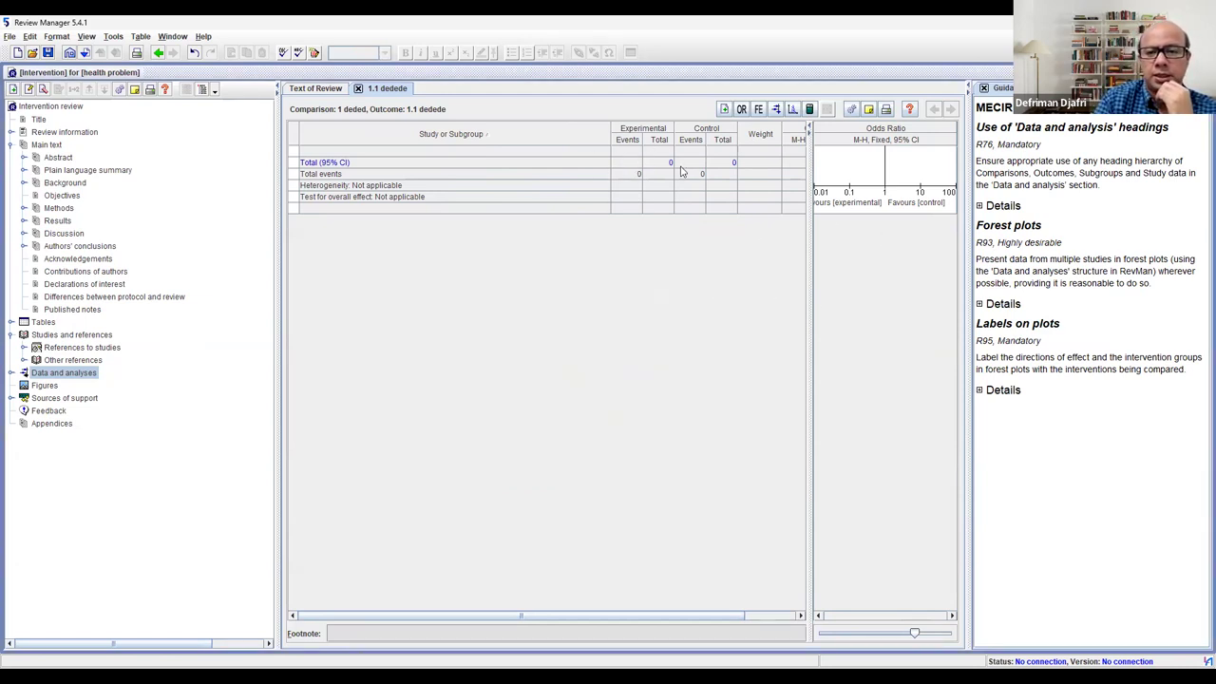
Step: Preview the outcome's forest plot and close it without adding it as a figure
{"action": "left_click", "coordinate": [776, 110]}
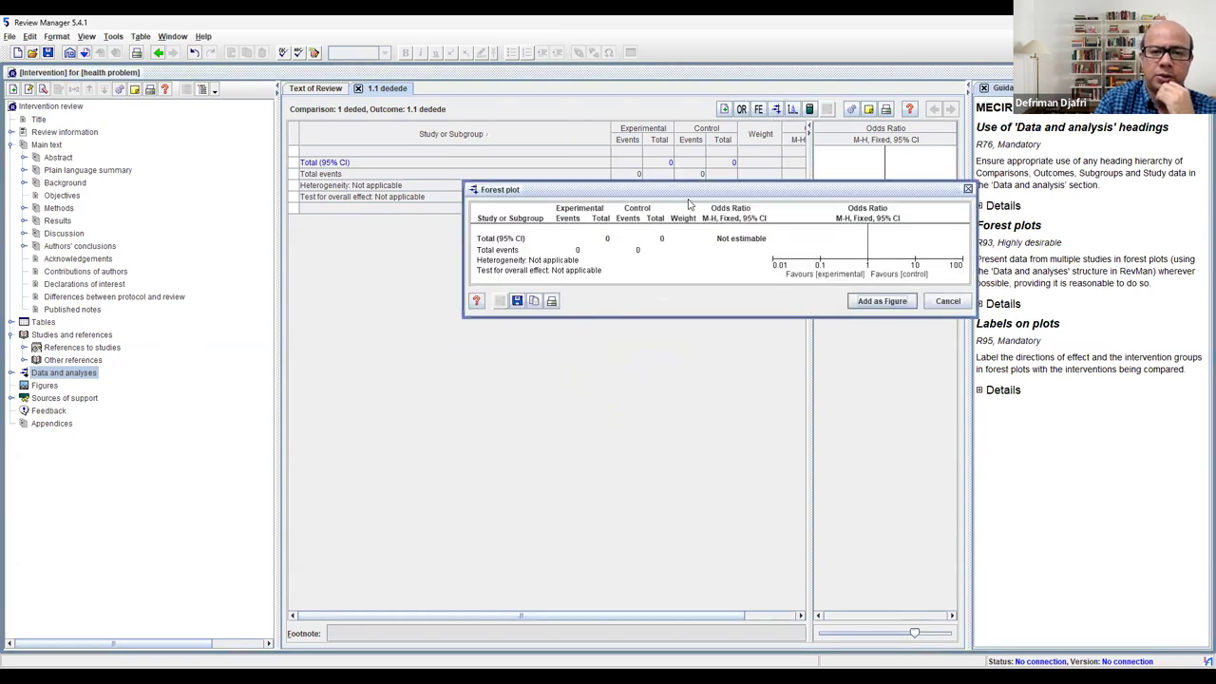
{"action": "left_click_drag", "start_coordinate": [513, 197], "coordinate": [203, 242]}
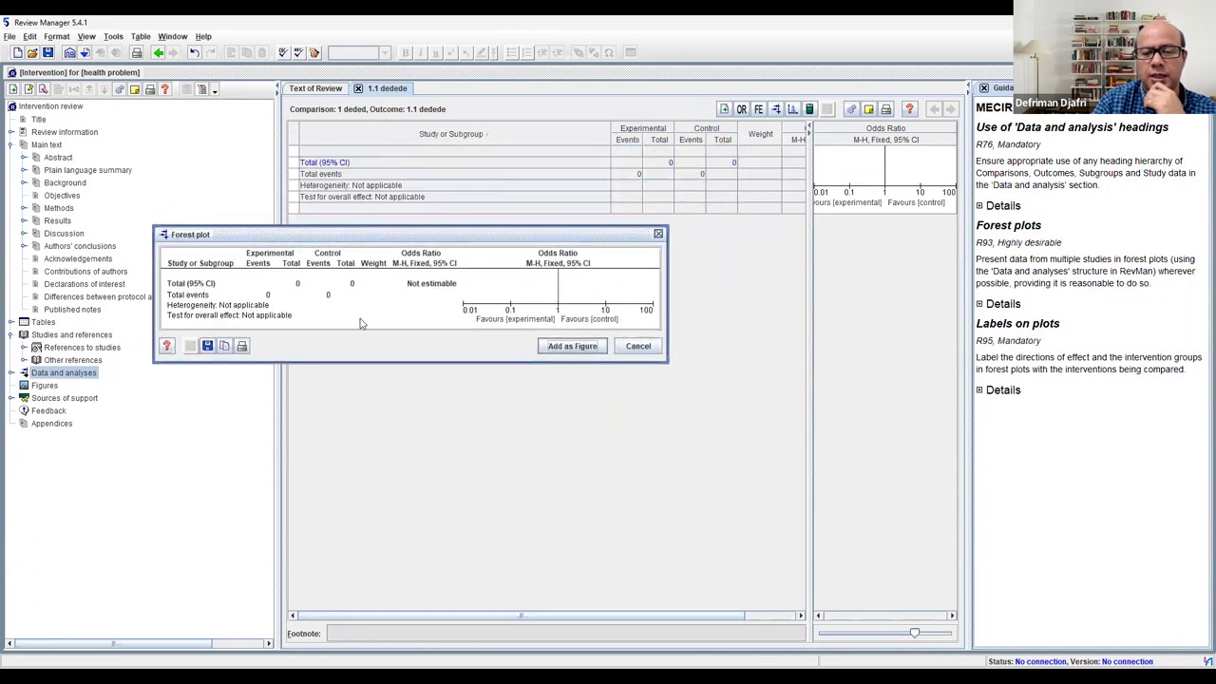
{"action": "left_click", "coordinate": [638, 346]}
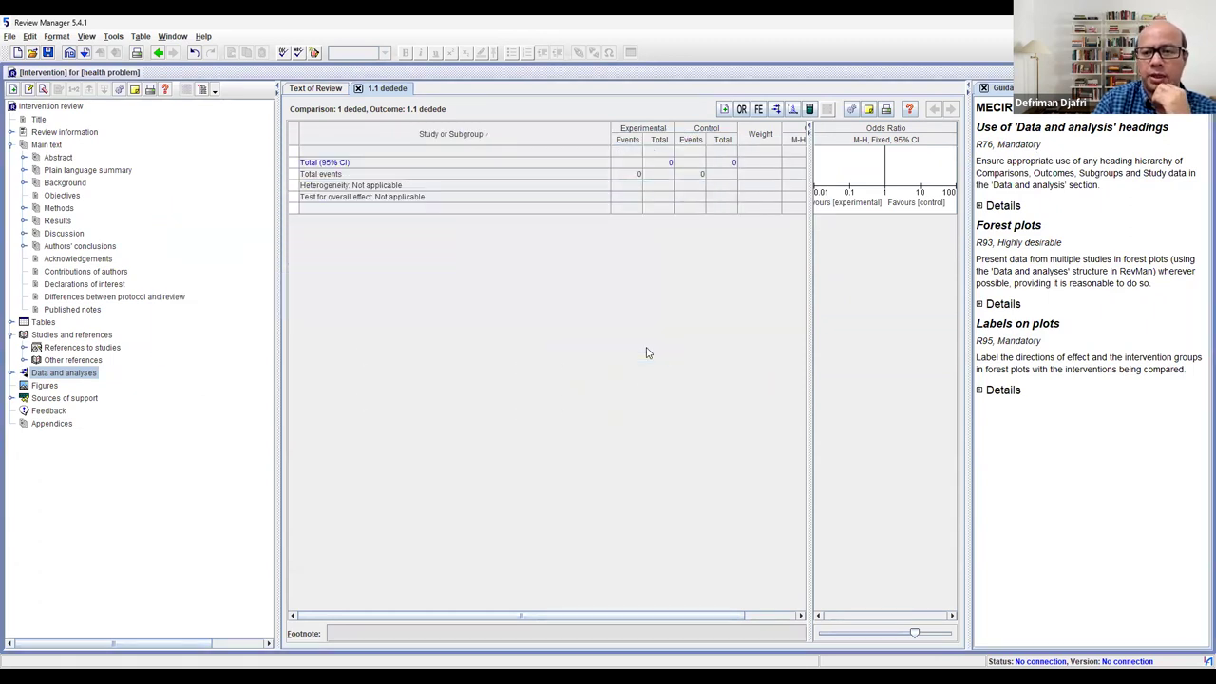